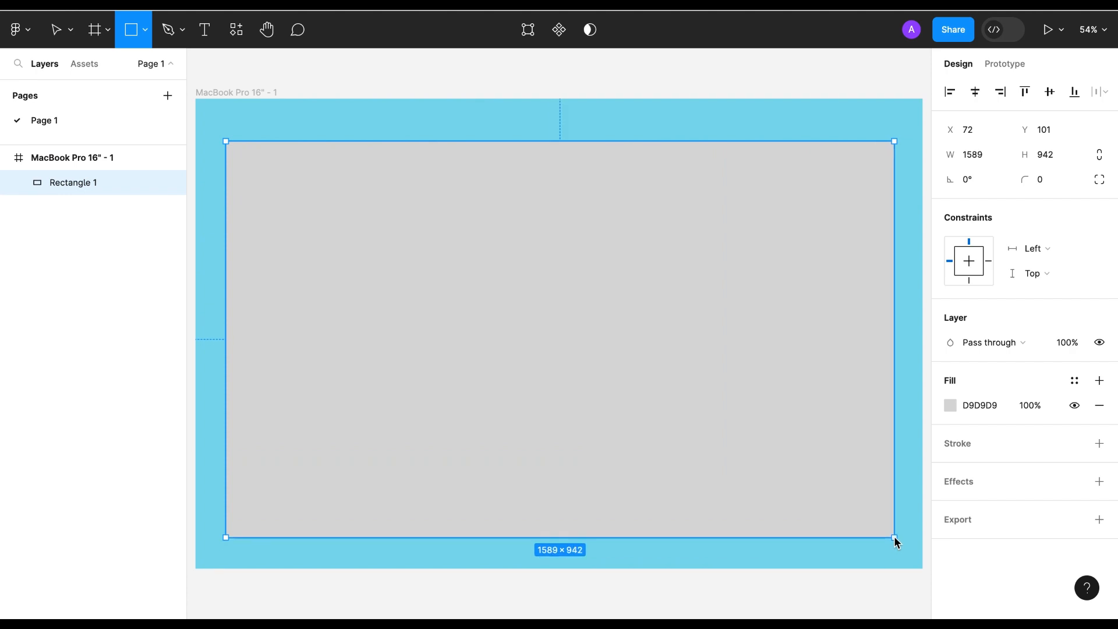
Resize the grey rectangle to about 1568 × 932 and change its fill to white FFFFFF.
left_click_drag(226, 329, 230, 326)
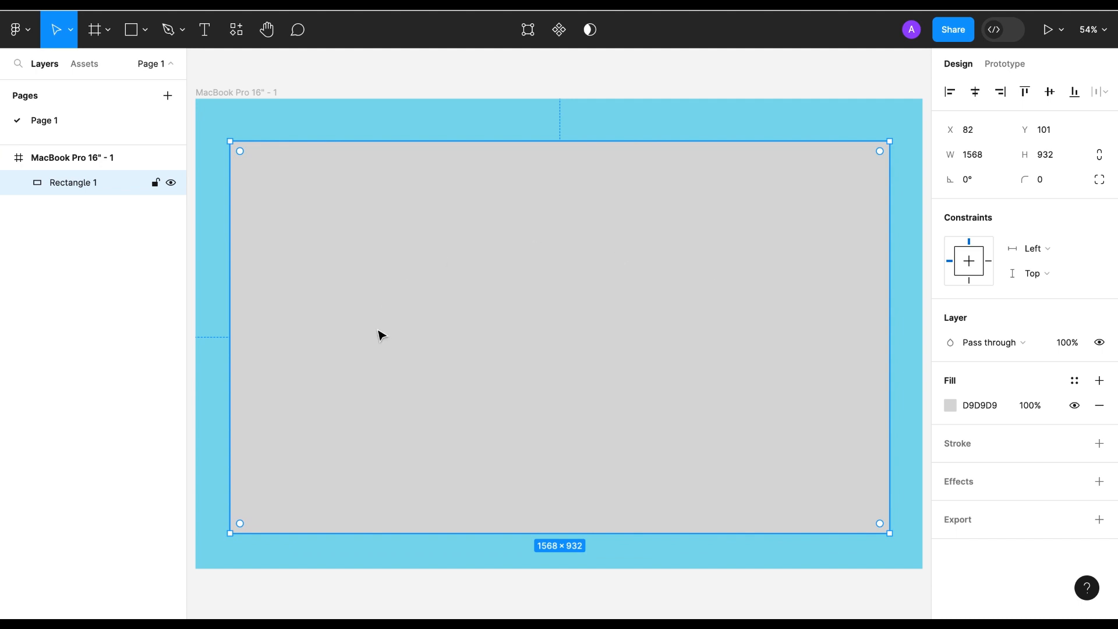
left_click(950, 405)
left_click_drag(748, 244, 747, 216)
left_click(914, 169)
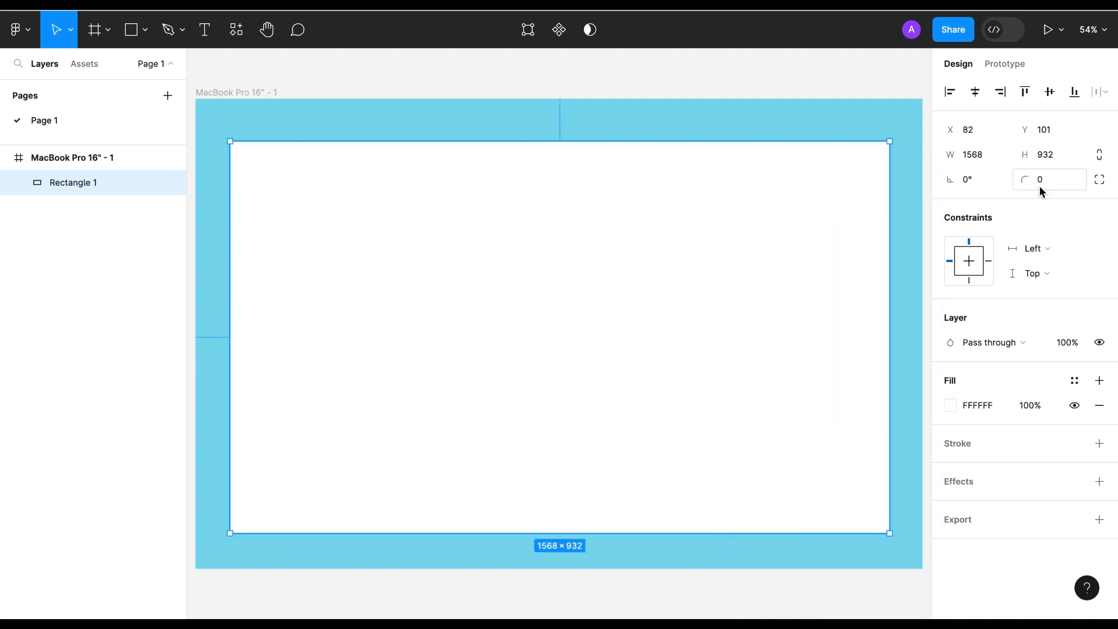
Round the white rectangle's corners with a radius of 30 and add a drop shadow effect.
left_click(1040, 186)
type("30")
key("Return")
left_click(1099, 481)
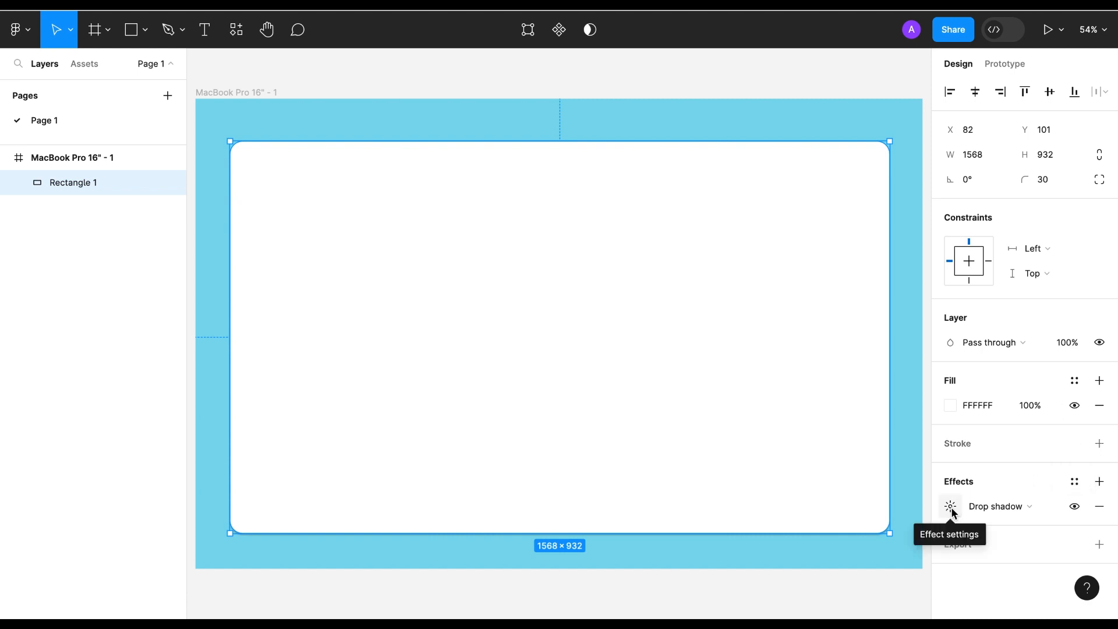
Extend the MacBook Pro frame downward and adjust the white rectangle's height to about 942.
mouse_move(807, 533)
left_mouse_down()
mouse_move(806, 516)
mouse_move(801, 530)
left_mouse_up()
left_click(619, 551)
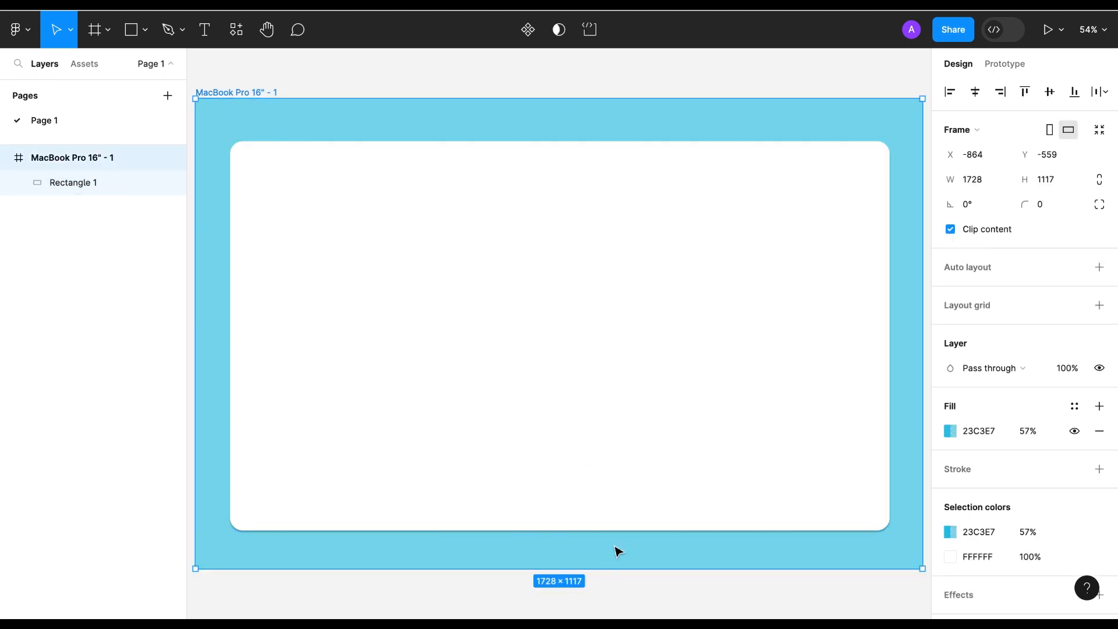
left_click_drag(617, 570, 617, 602)
scroll(613, 559, "down", 1)
left_click(605, 492)
left_click_drag(604, 500, 604, 507)
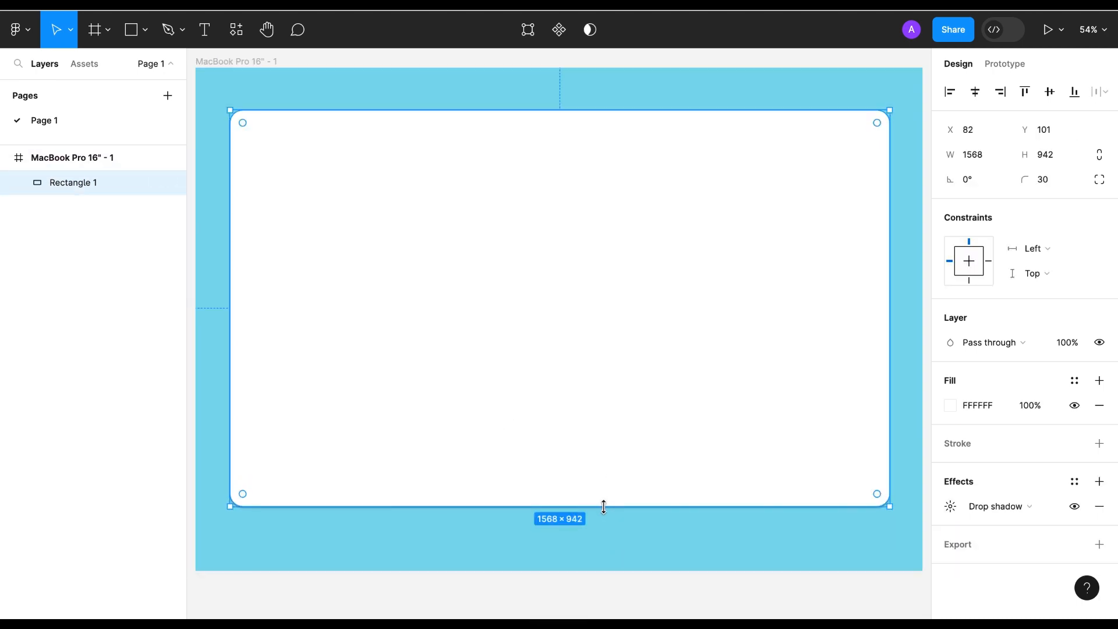
Set the rectangle's drop shadow to a Y offset of 20 and a blur of 50.
left_click(951, 506)
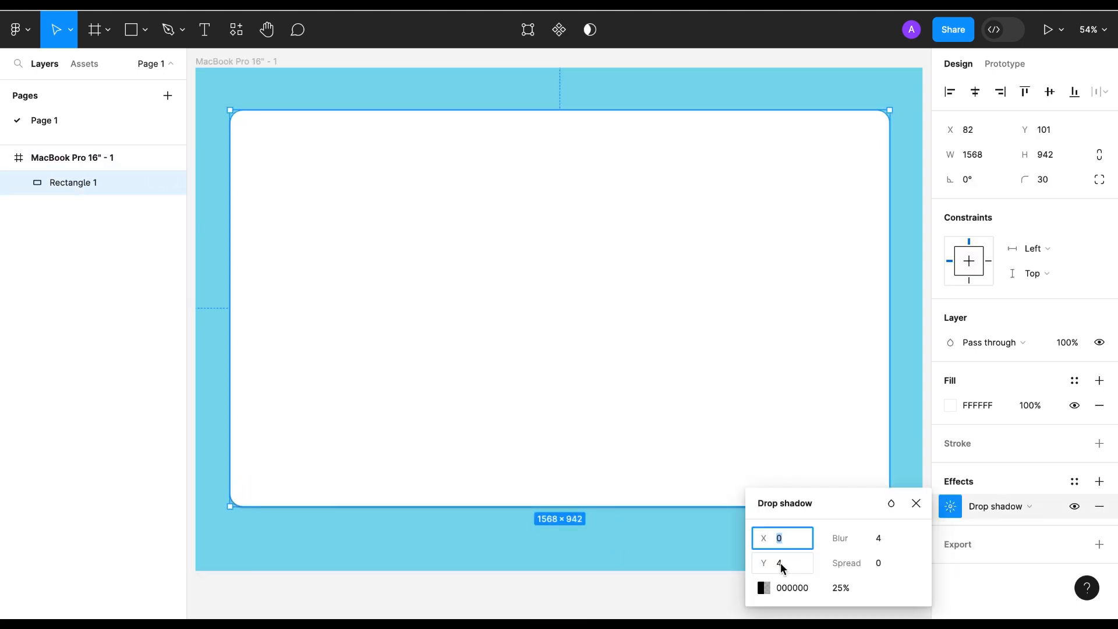
left_click(781, 563)
type("16")
key("Return")
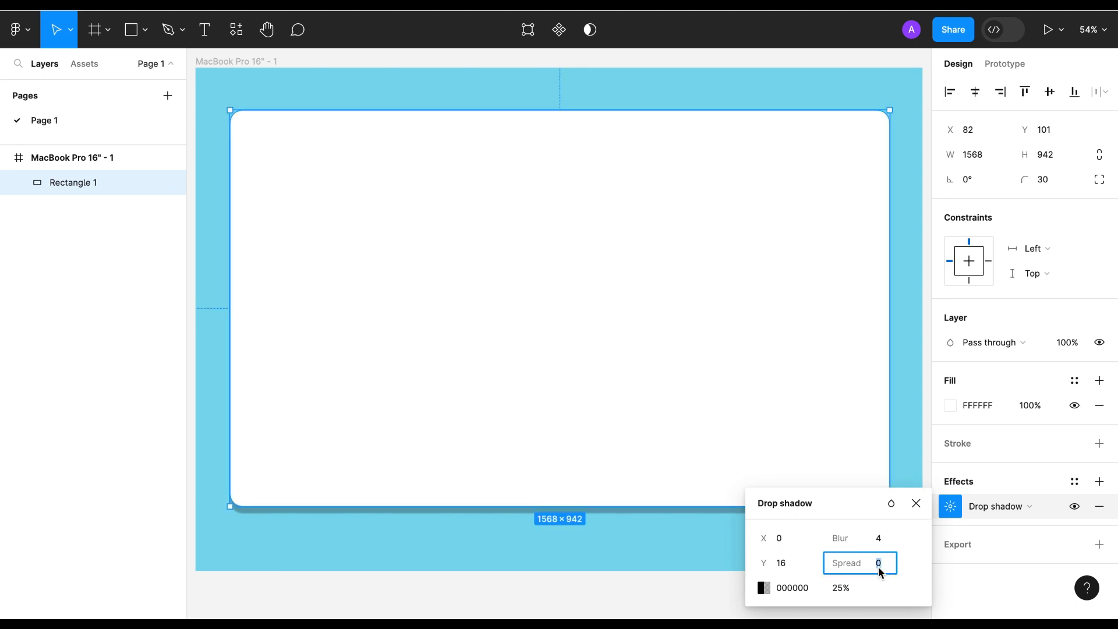
left_click(878, 539)
type("20")
key("Return")
type("50")
key("Return")
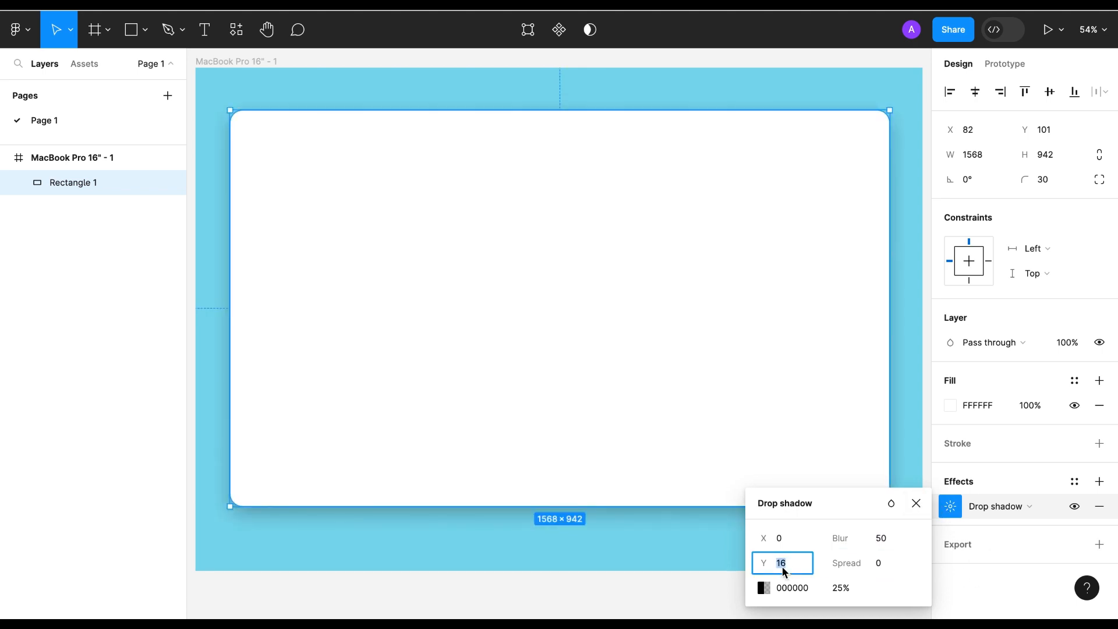
type("20")
key("Return")
Change the drop shadow's colour to the dark blue 012026.
left_click(763, 588)
left_click_drag(608, 422, 671, 422)
left_click(735, 264)
left_click_drag(735, 264, 740, 377)
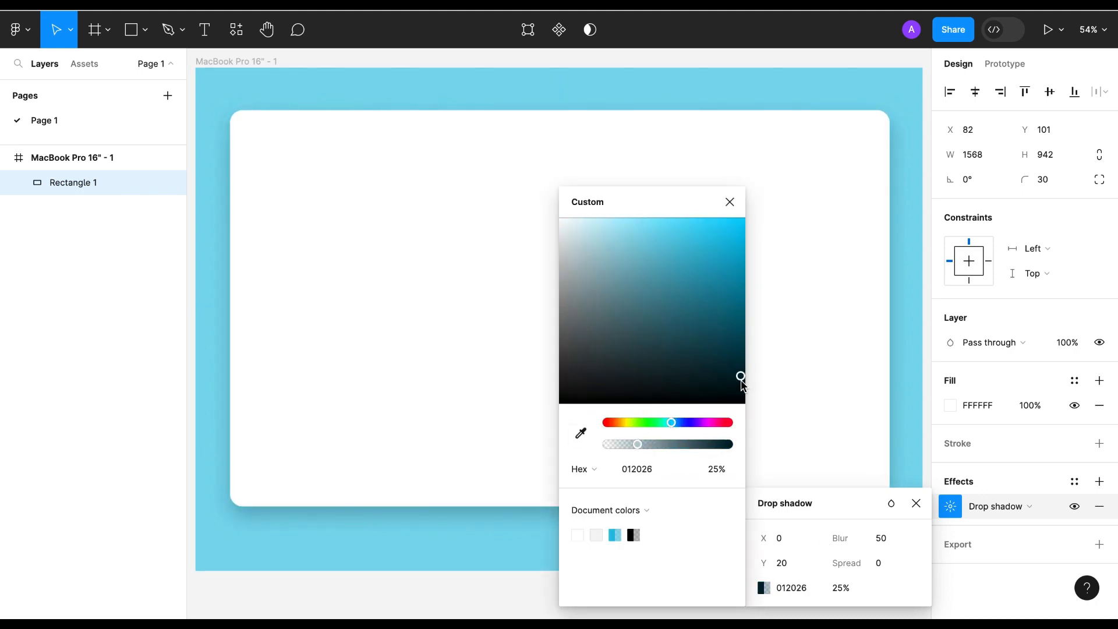
left_click(730, 203)
left_click(763, 587)
left_click(730, 203)
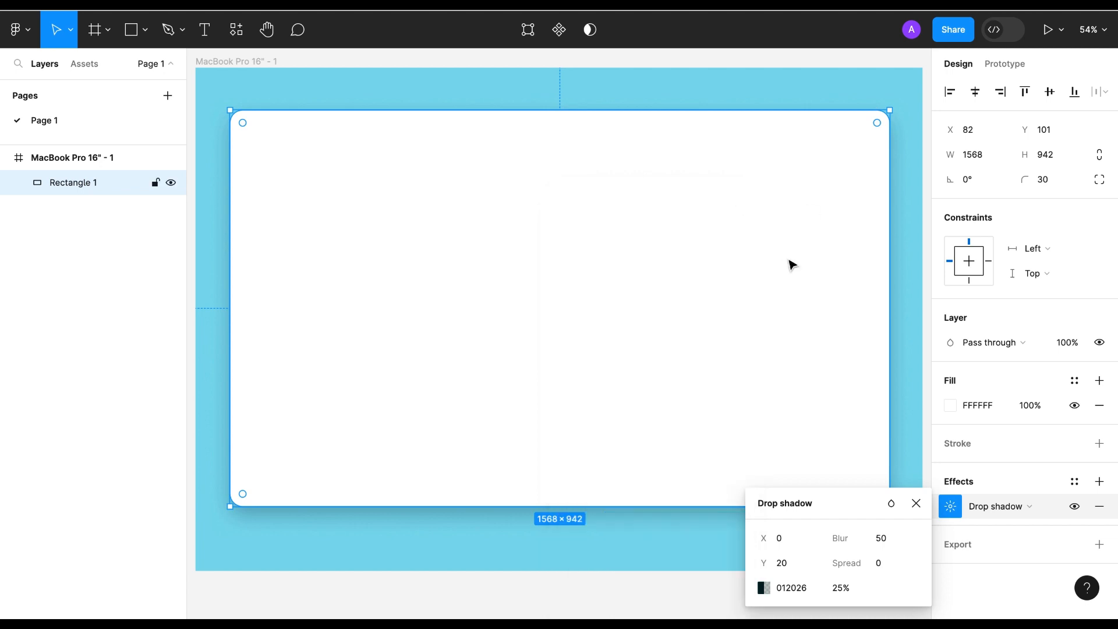
left_click(916, 504)
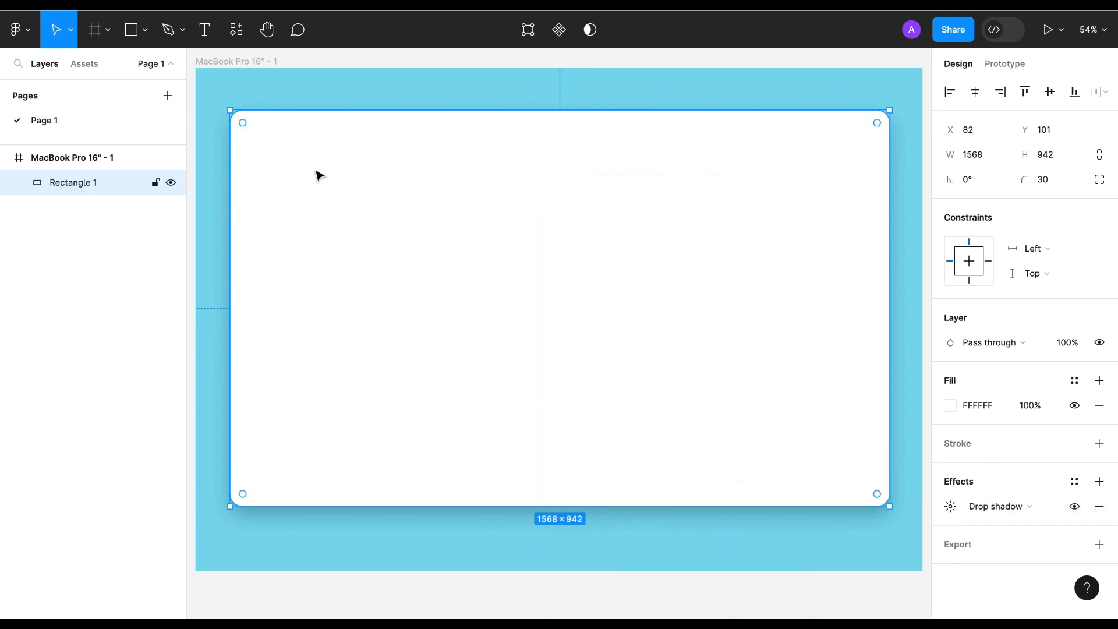
Place the Error 404 image near the white card's upper-left corner, at about X 165, Y 145.
key("t")
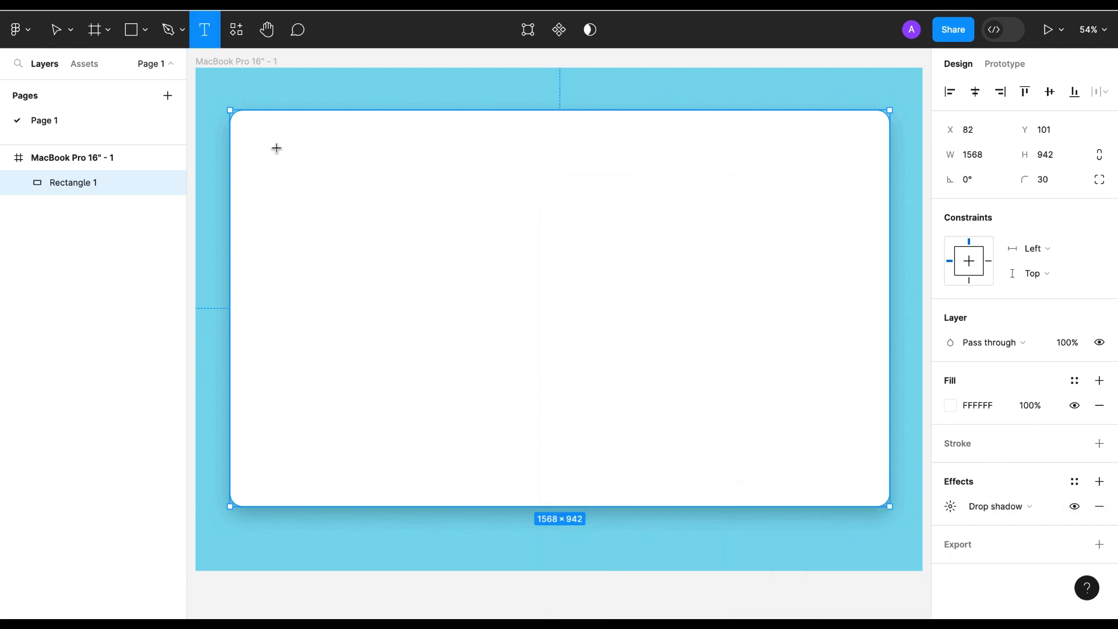
left_click(269, 140)
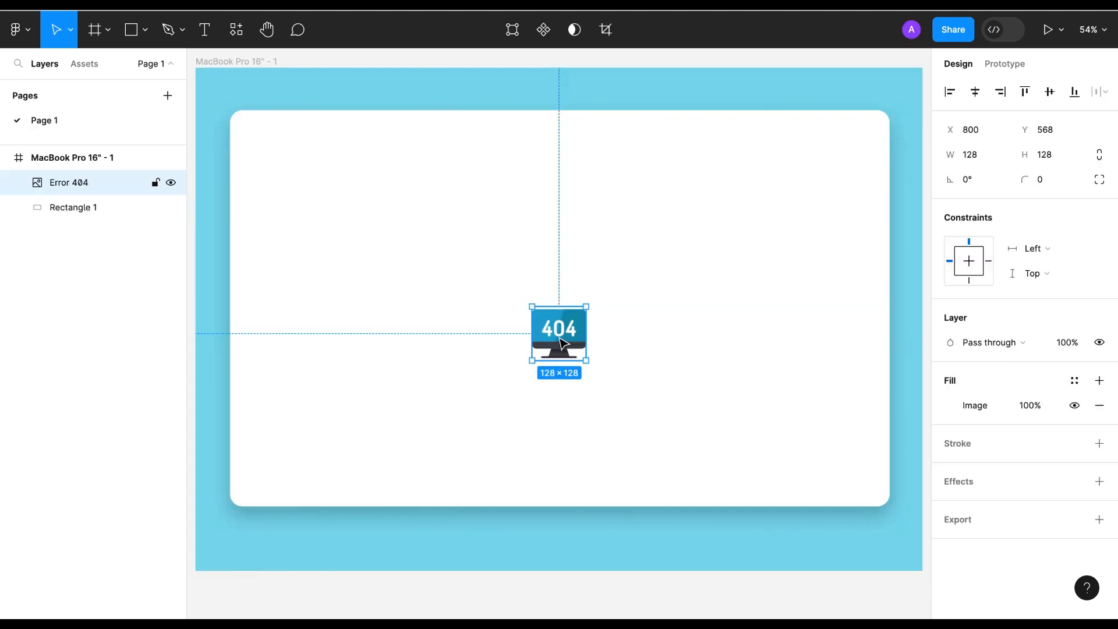
left_click_drag(564, 345, 295, 164)
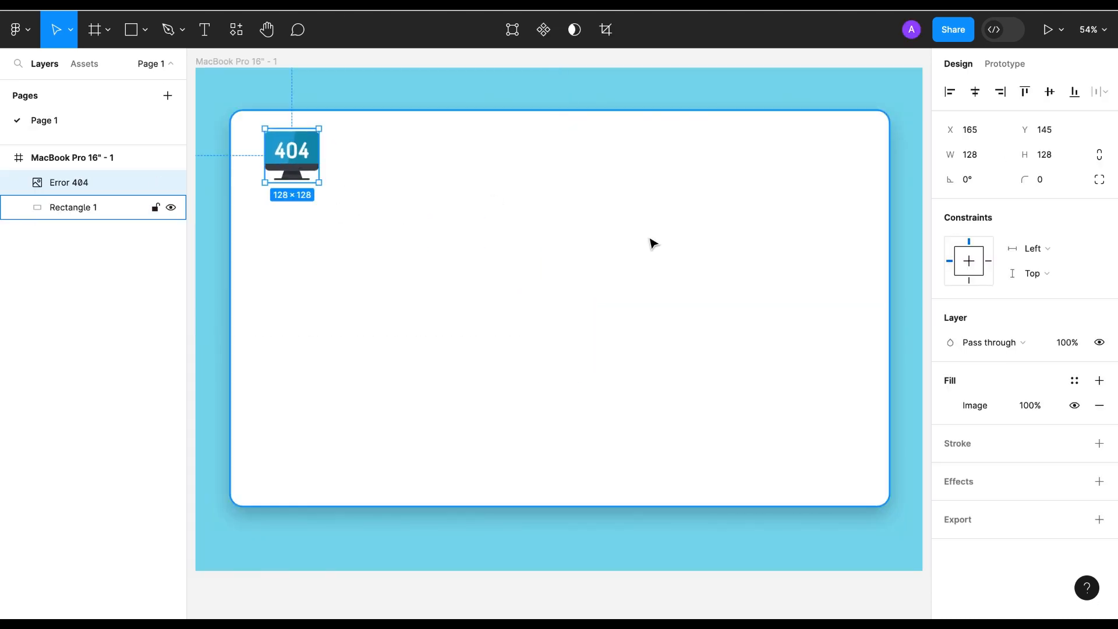
Scale the Error 404 image proportionally to 65 × 65 and move it down to about Y 162.
left_click(1042, 155)
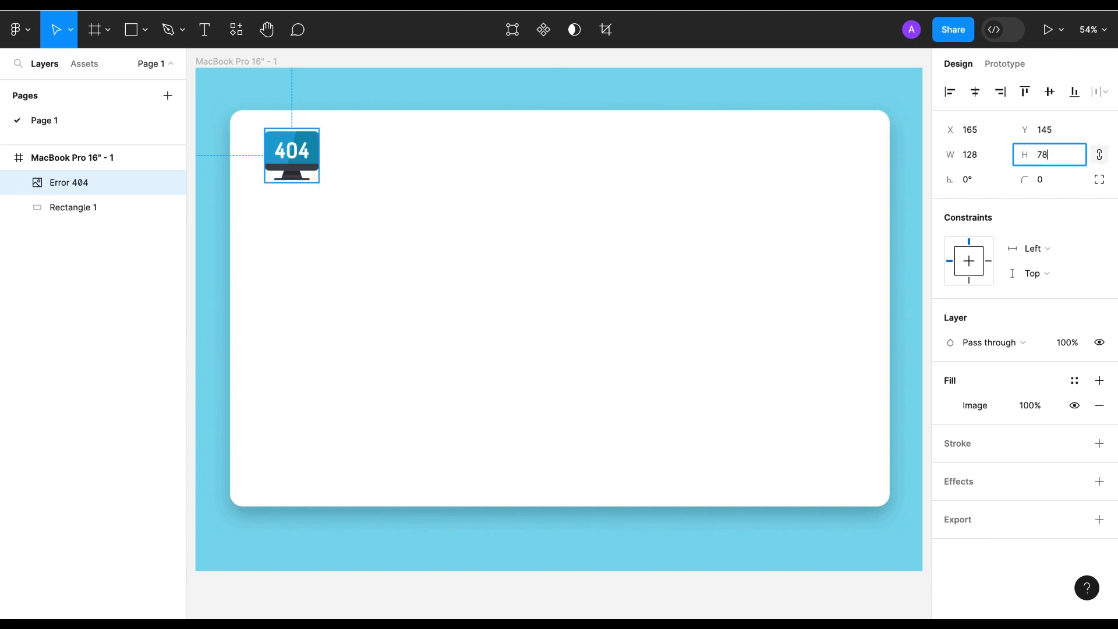
type("78")
key("Return")
left_click_drag(289, 148, 289, 155)
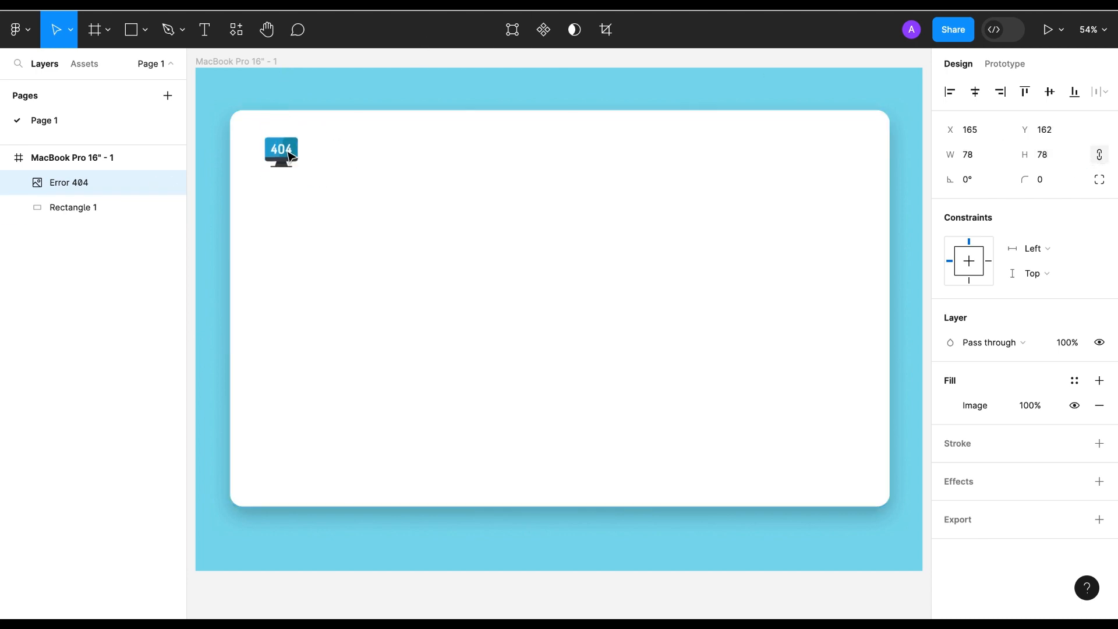
left_click(1046, 159)
type("65")
key("Return")
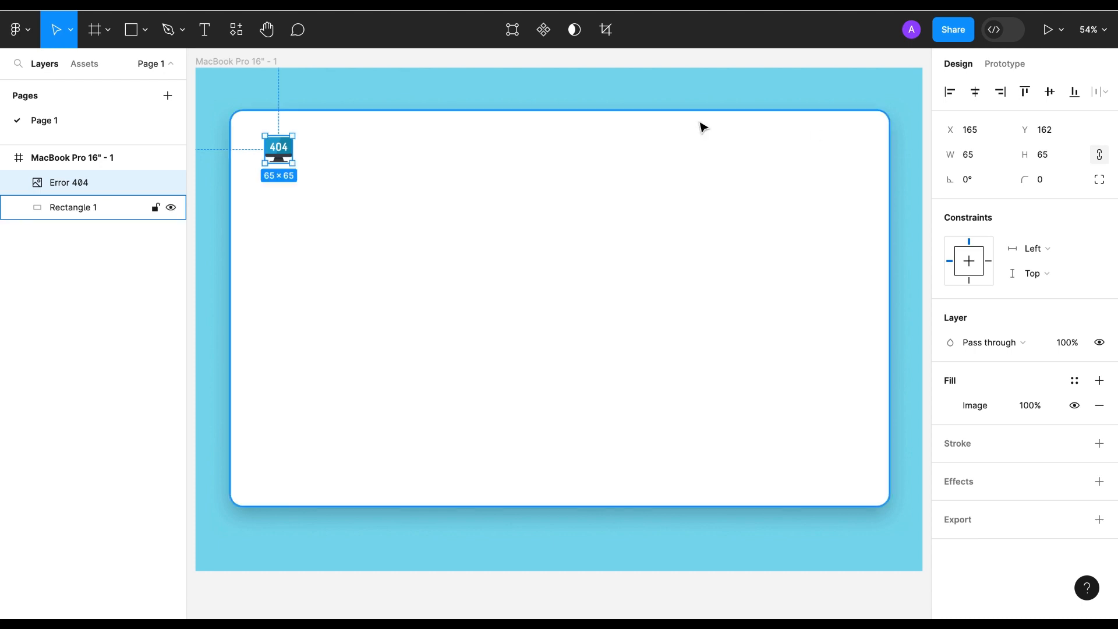
Add the text "Home" to the card's header, level with the 404 image.
left_click(505, 239)
key("t")
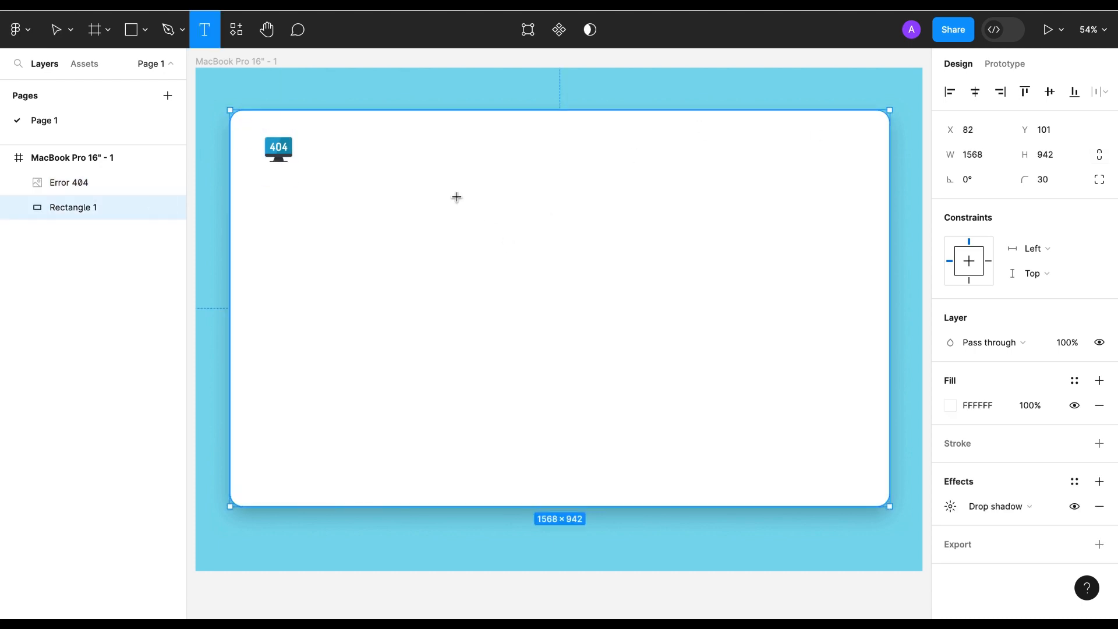
left_click(471, 146)
type("Home")
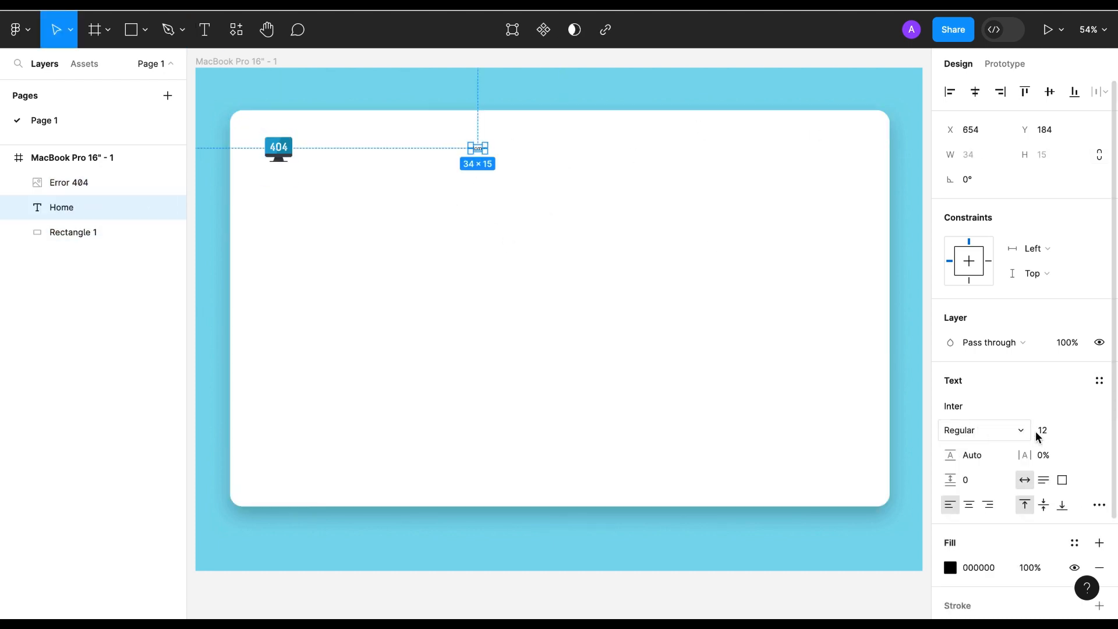
Format the "Home" text as Semi Bold with a font size of 22.
left_click(1042, 430)
type("18")
key("Return")
left_click(964, 430)
left_click(970, 468)
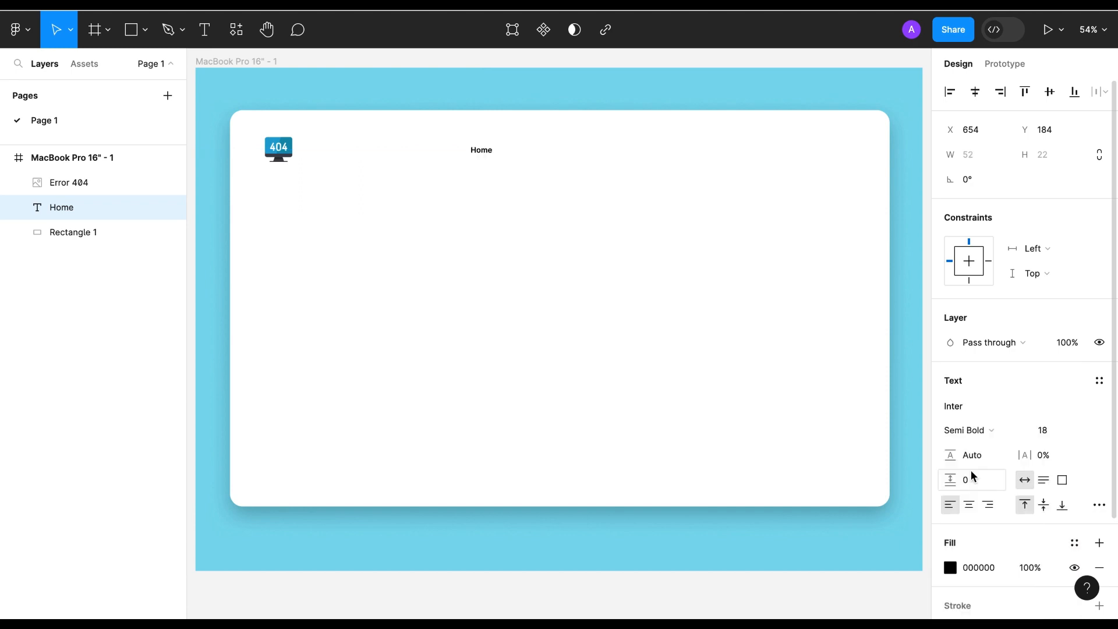
left_click(973, 432)
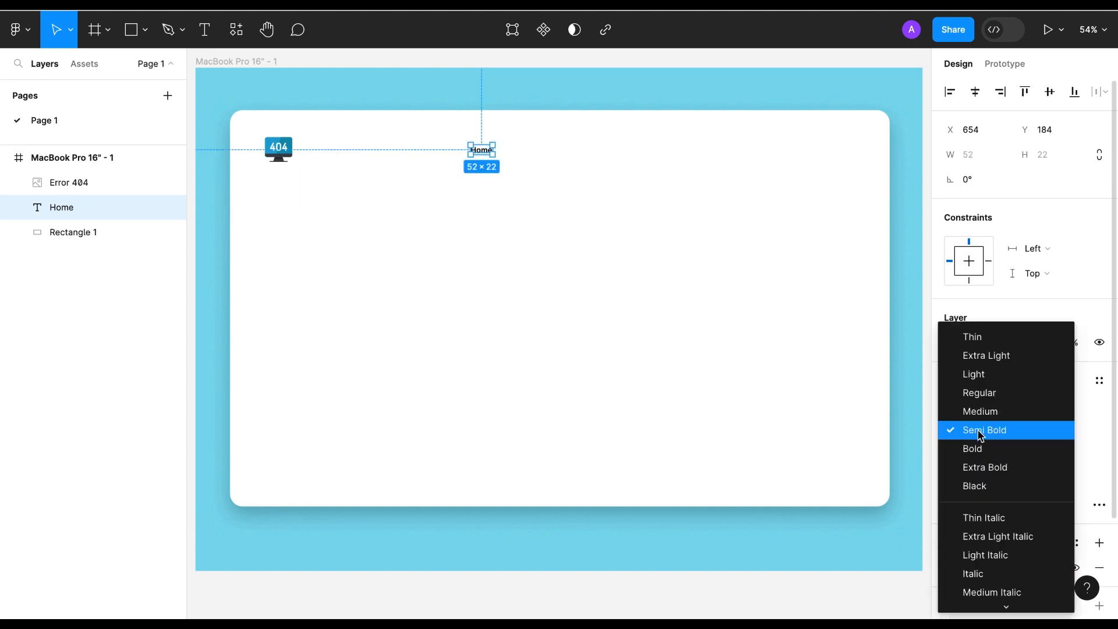
left_click(1044, 431)
type("22")
key("Return")
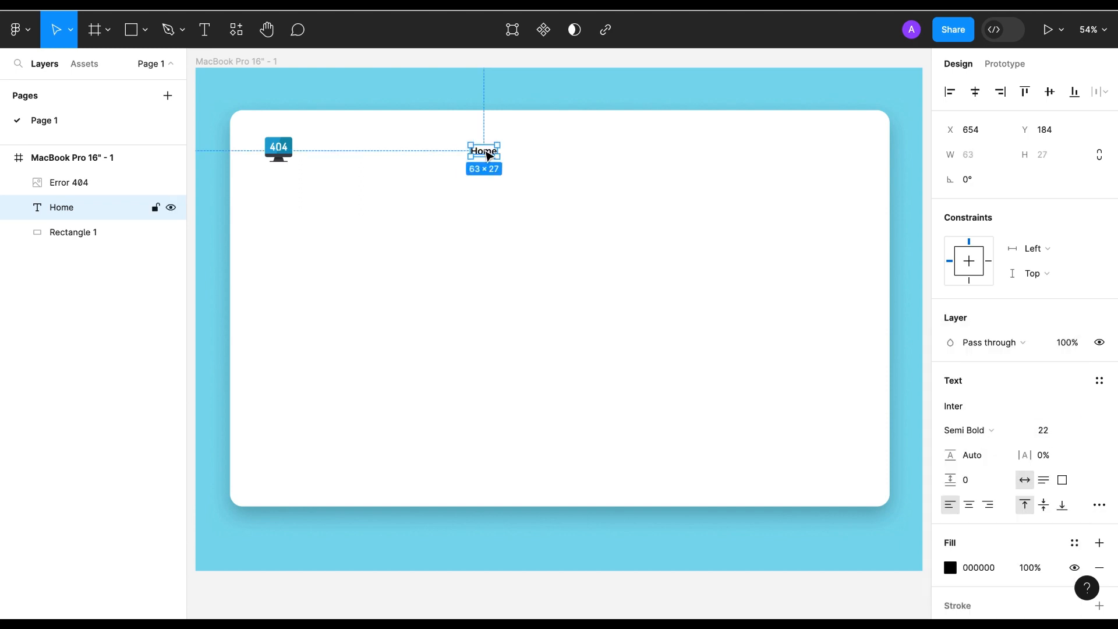
Duplicate the "Home" text three times to form an evenly spaced horizontal row of four items.
right_click(488, 155)
key("Escape")
key("ctrl+d")
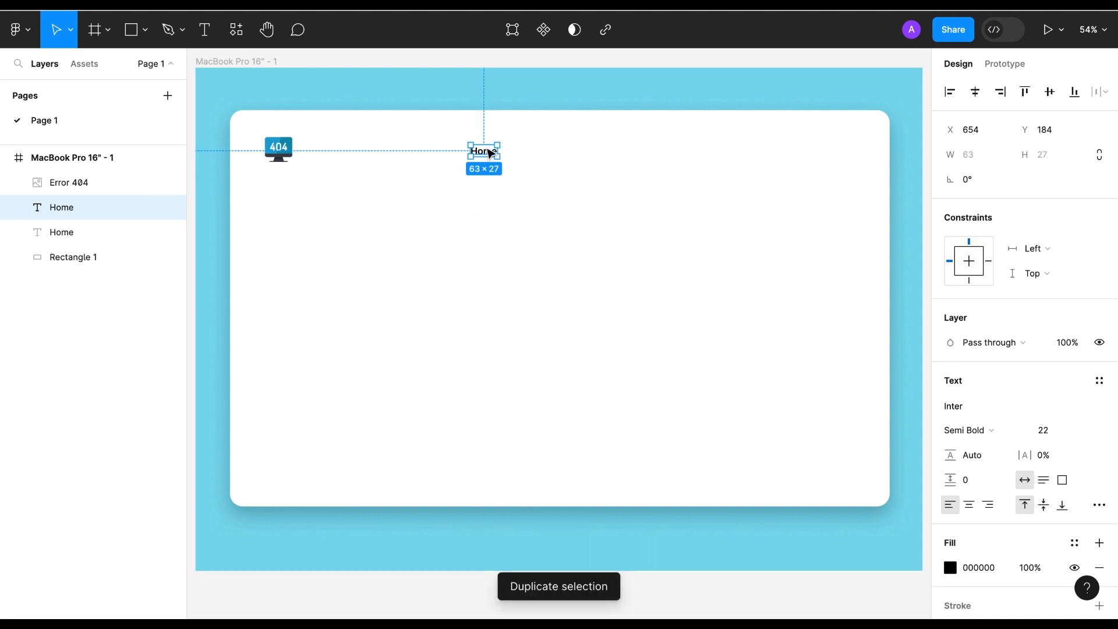
left_click_drag(489, 152, 537, 153)
key("ctrl+d")
key("ctrl+d")
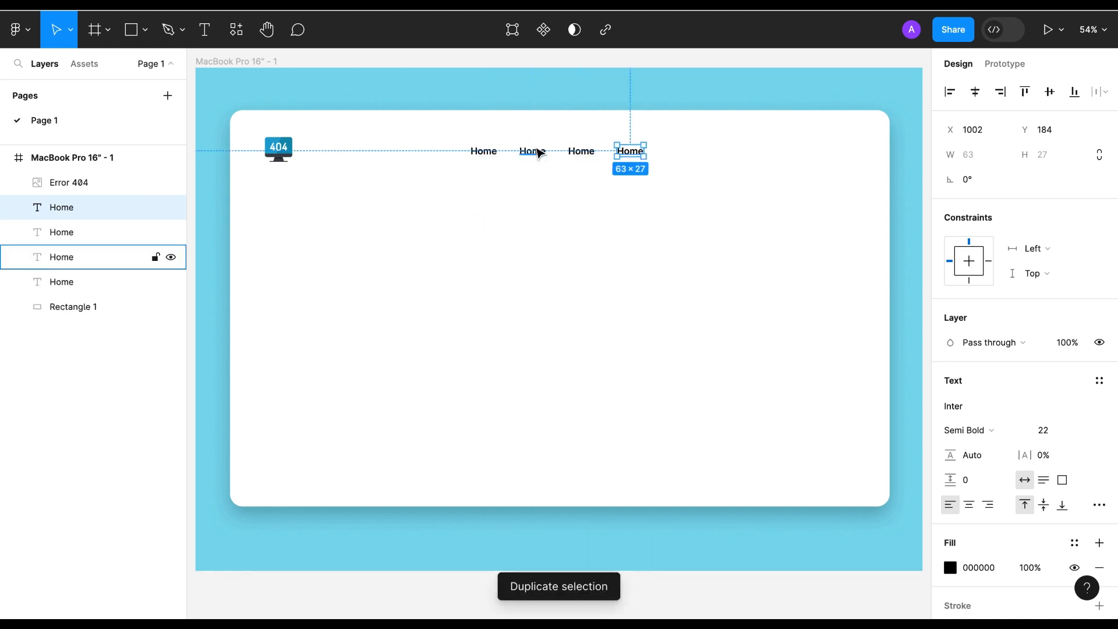
Replace the text of the three "Home" copies with "Products", "About Us" and "Contact", in that order.
double_click(532, 151)
type("Products")
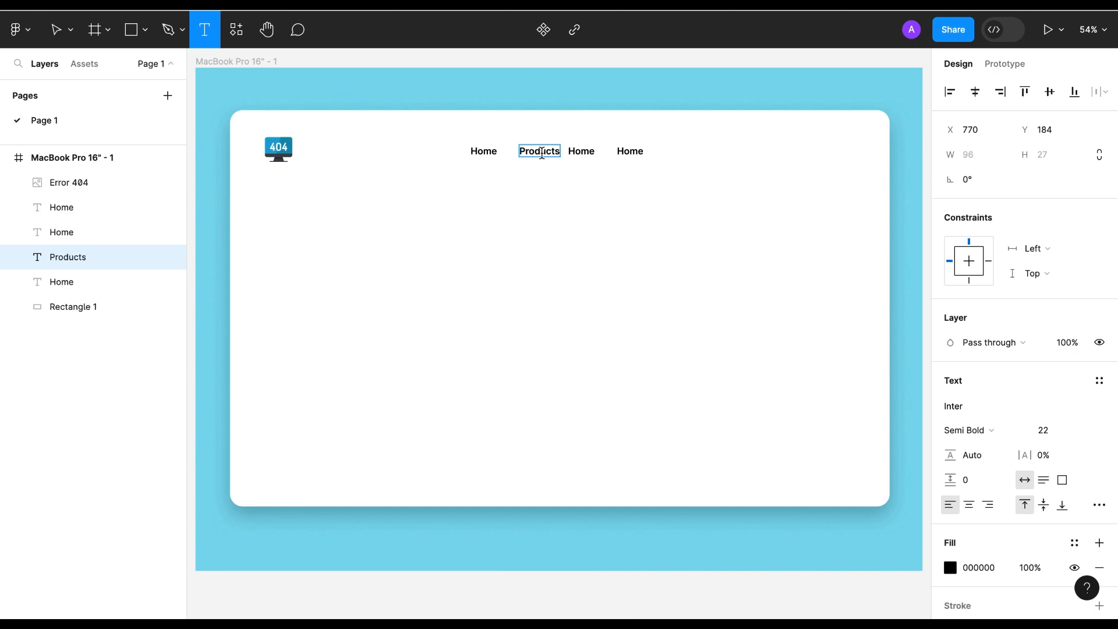
left_click(575, 153)
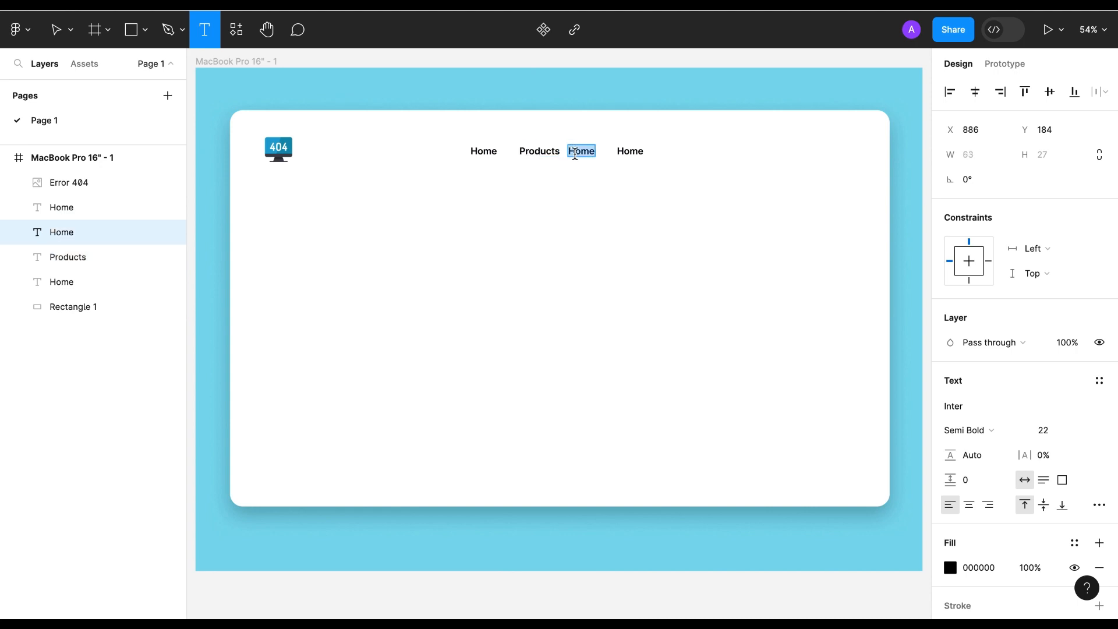
type("About Us")
double_click(630, 152)
type("Contact")
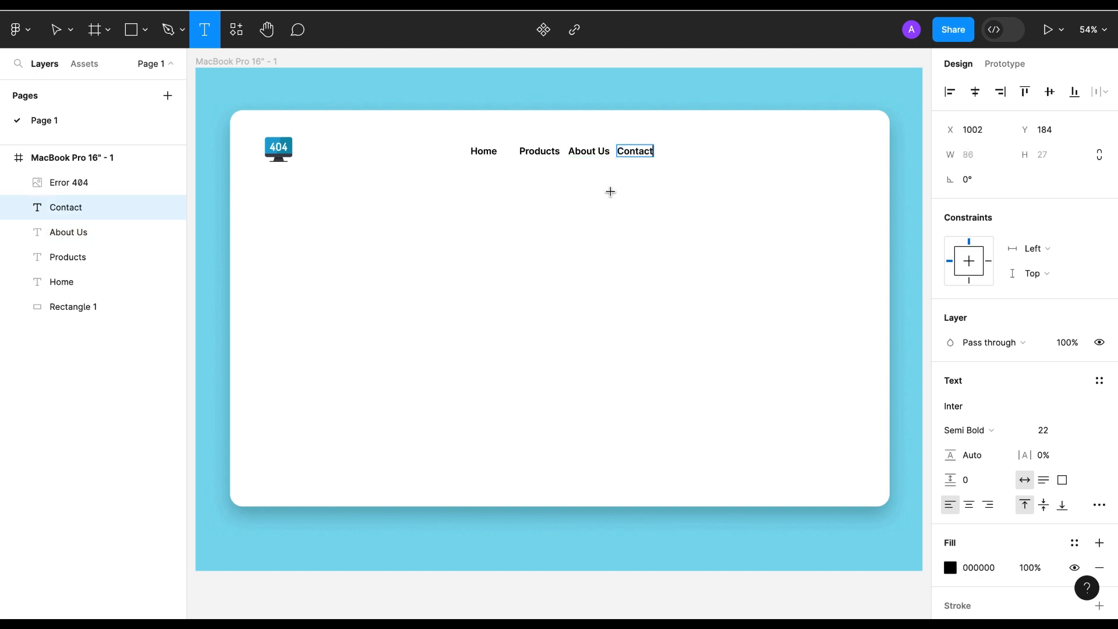
key("Escape")
key("Escape")
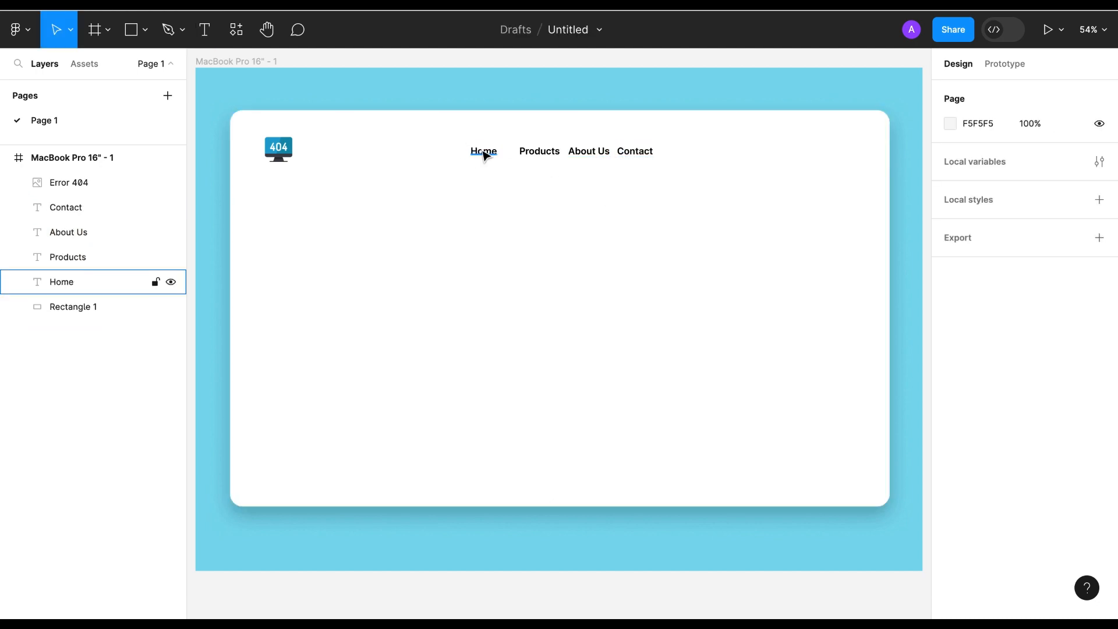
Combine the four navigation texts in a horizontal auto layout with a gap of 67 between items.
left_click(483, 152)
left_click(539, 152, "shift")
left_click(589, 151, "shift")
left_click(639, 156, "shift")
right_click(604, 154)
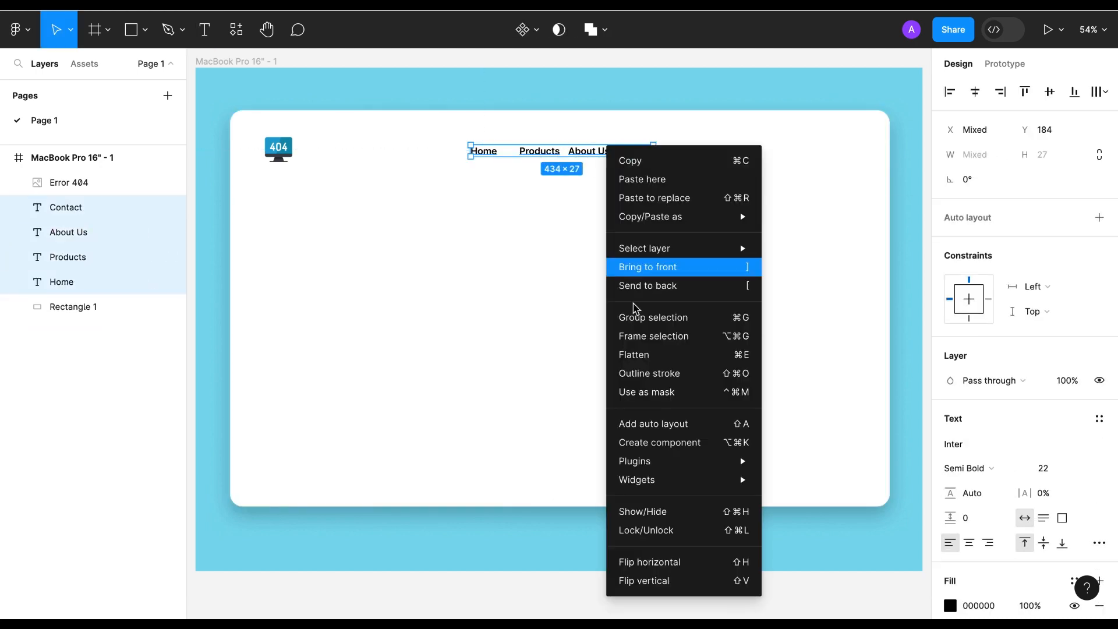
left_click(646, 427)
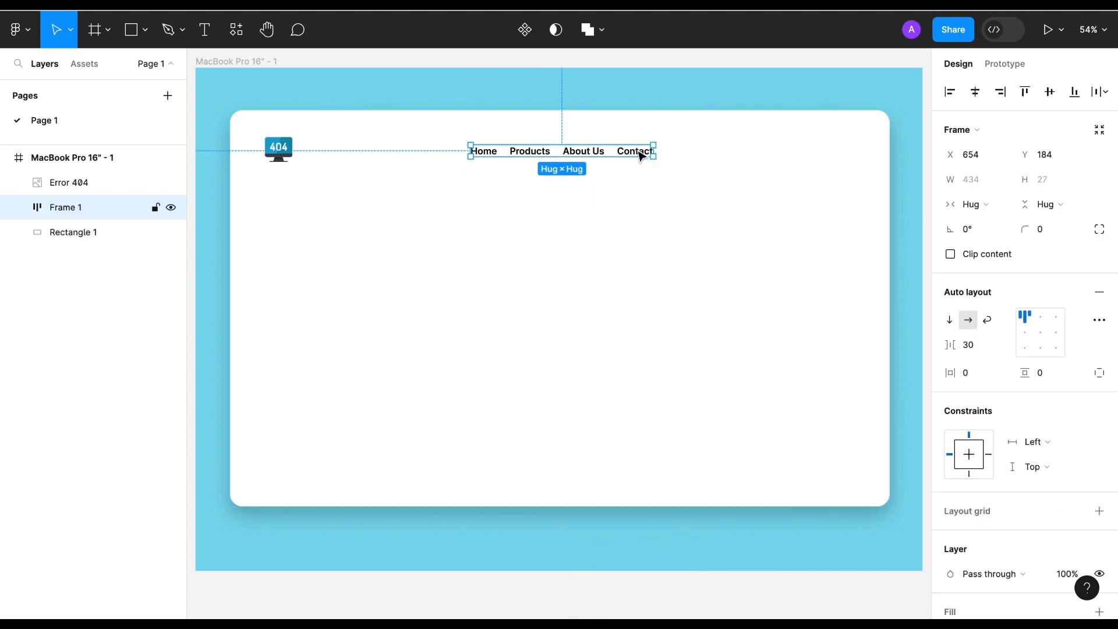
left_click_drag(950, 345, 1007, 345)
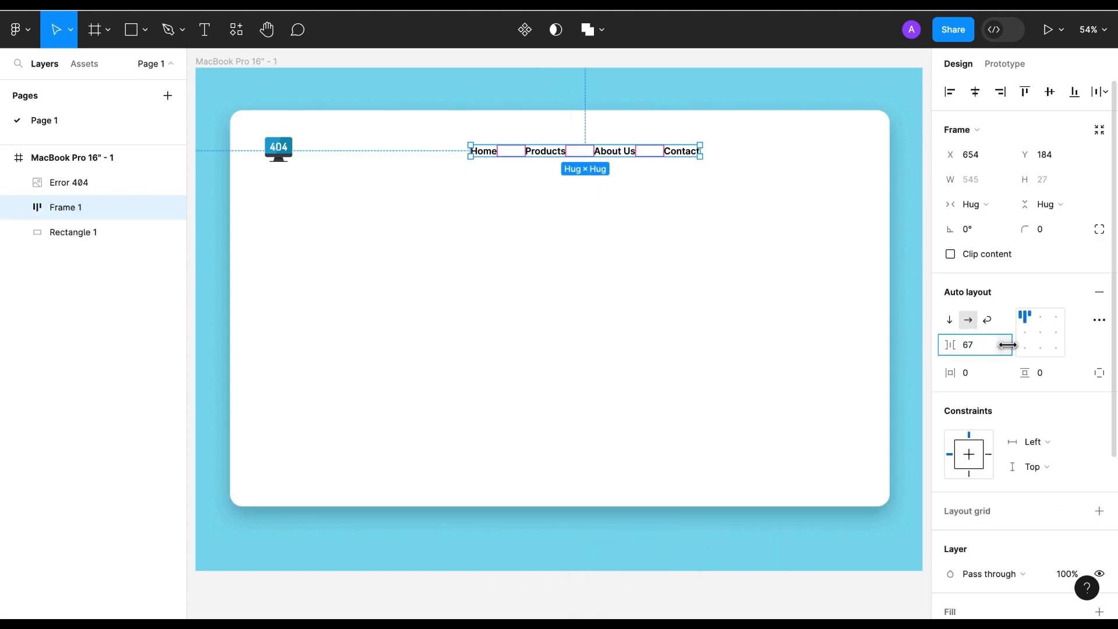
Align the 404 image and the navigation frame on their vertical centers.
left_click(279, 148, "shift")
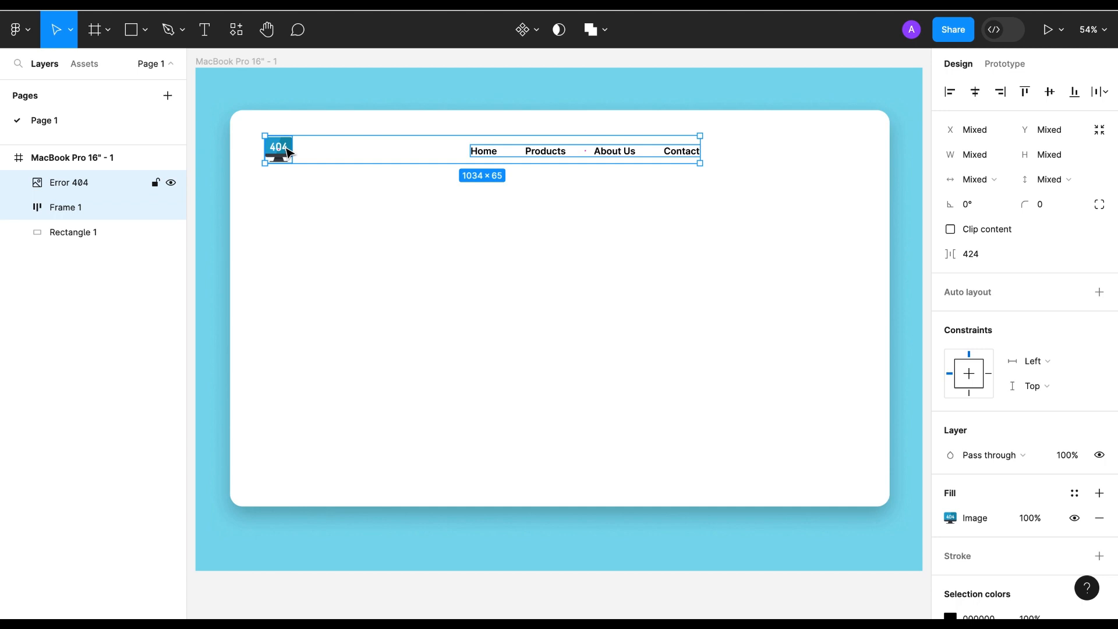
left_click(1050, 92)
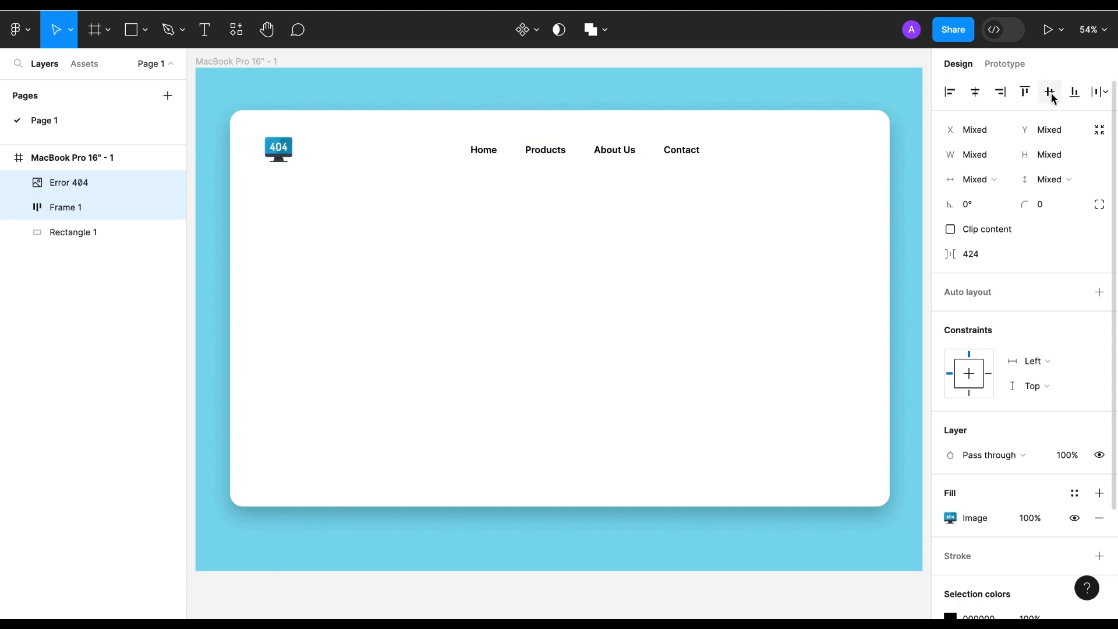
left_click(722, 187)
Move the navigation frame horizontally toward the card's right edge, to about X 970.
left_click(617, 154)
left_click_drag(617, 150, 750, 149)
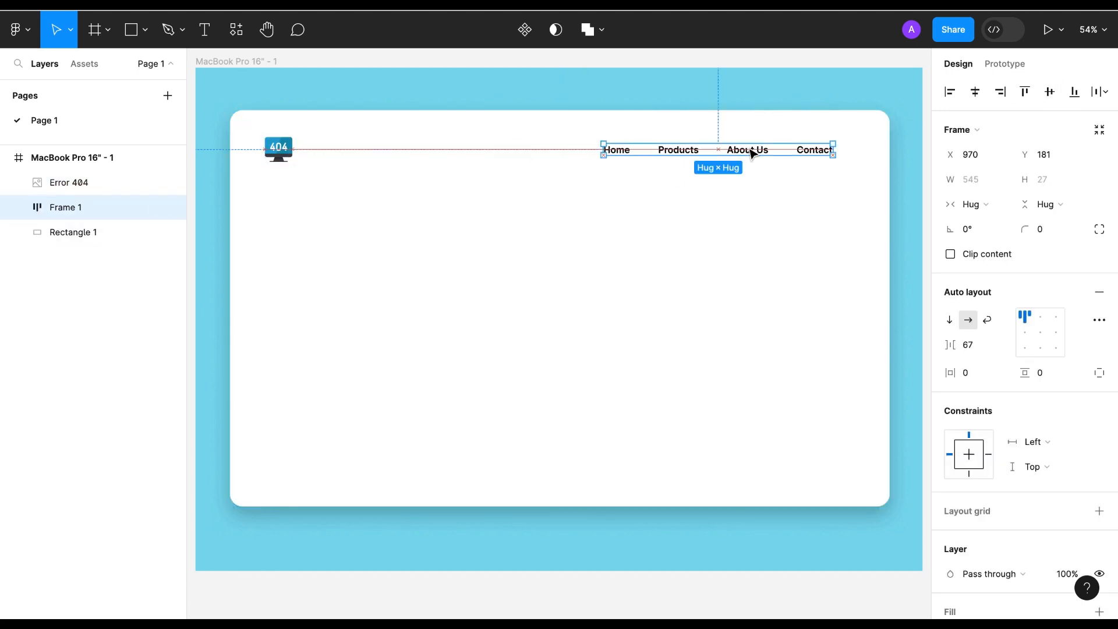
left_click(654, 249)
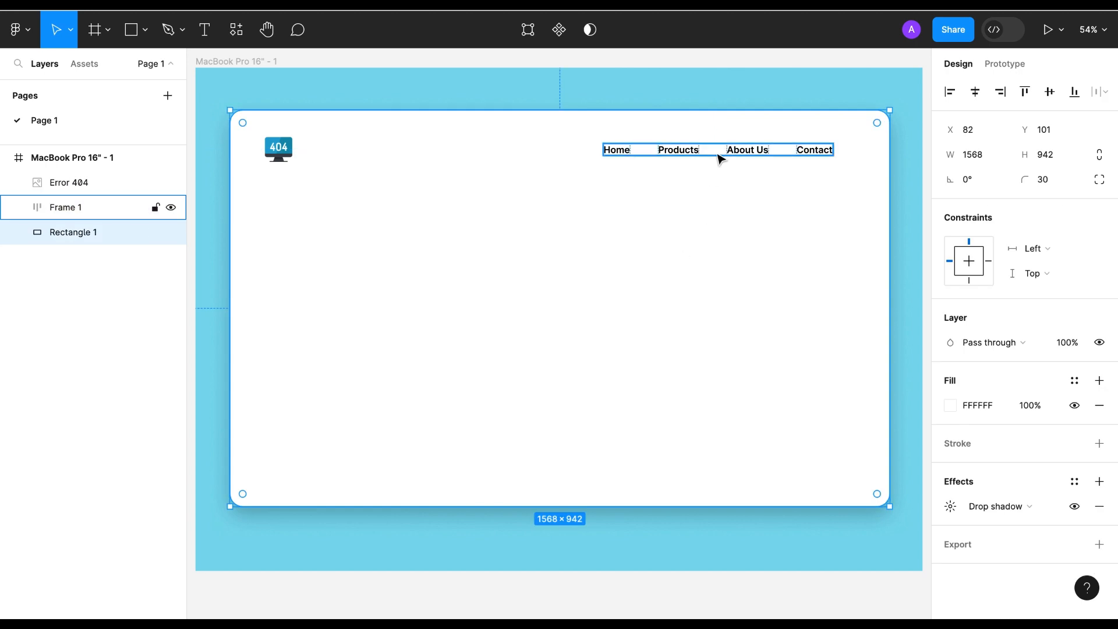
Rename the navigation frame's layer "Nav Menu" and the 404 image's layer "Logo".
type("Menu")
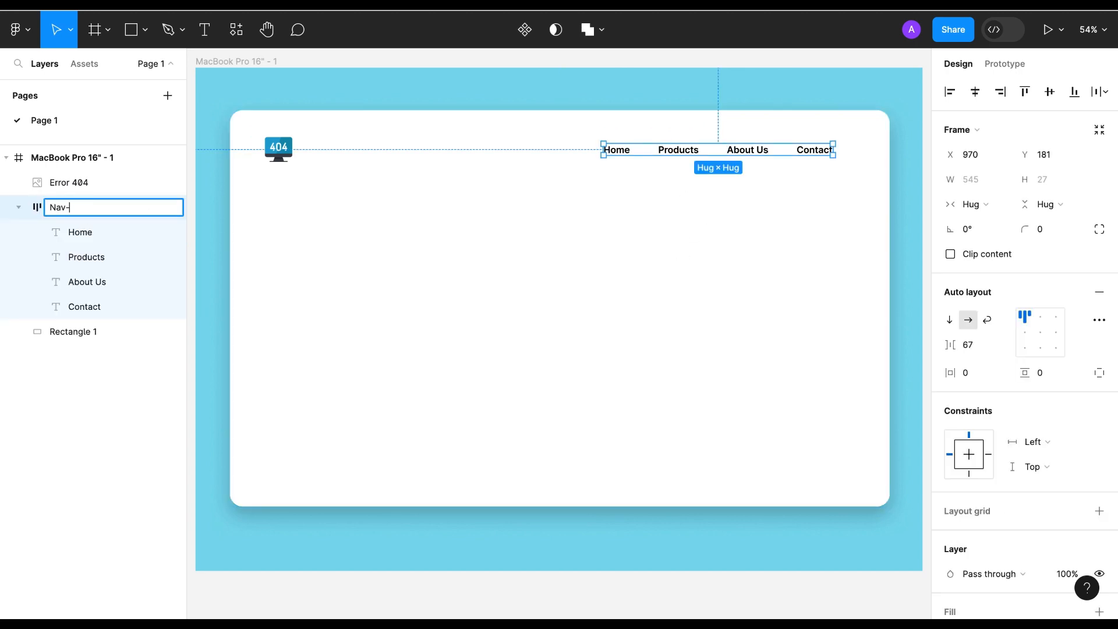
double_click(67, 184)
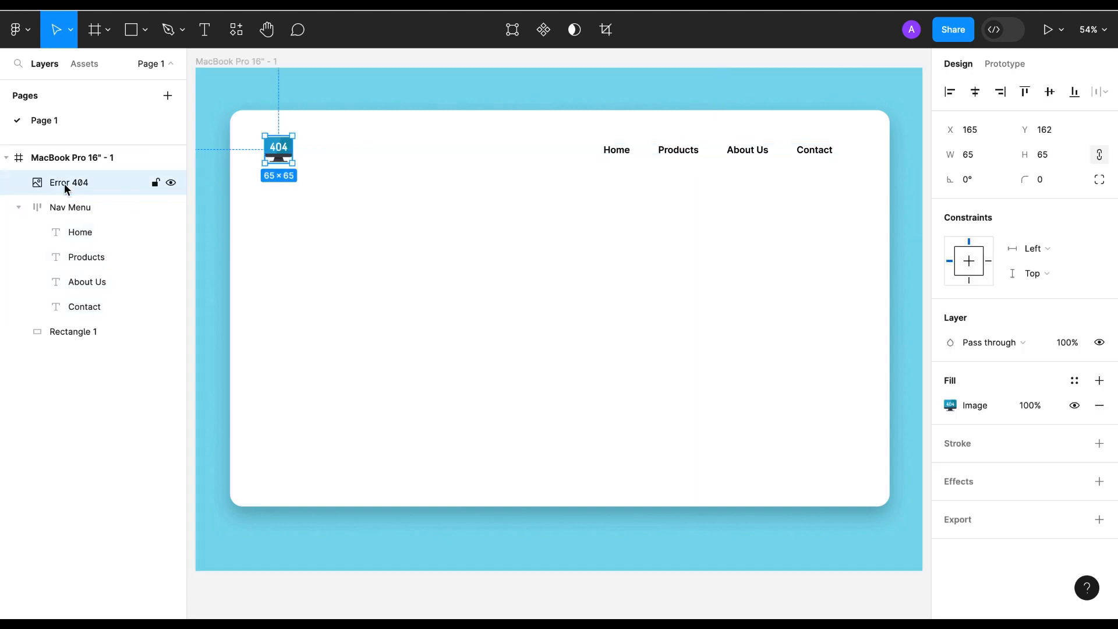
type("Logo")
left_click(19, 207)
Flip the white card rectangle horizontally and rename its layer "Home Page".
left_click(64, 232)
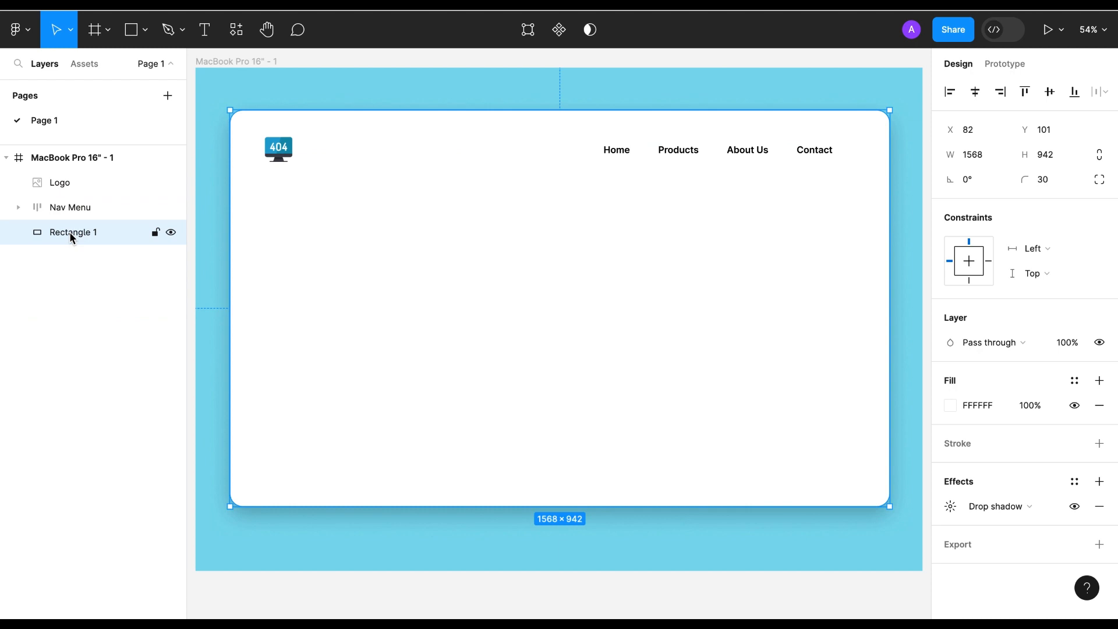
key("shift+h")
key("o")
double_click(69, 232)
type("Home Page")
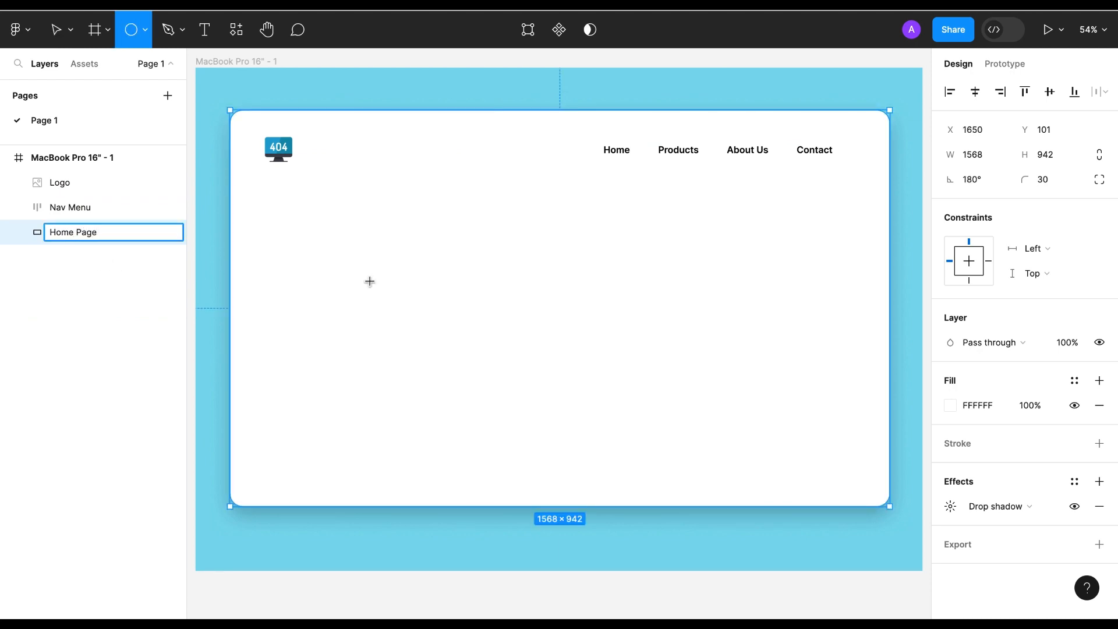
left_click(369, 281)
key("ctrl+z")
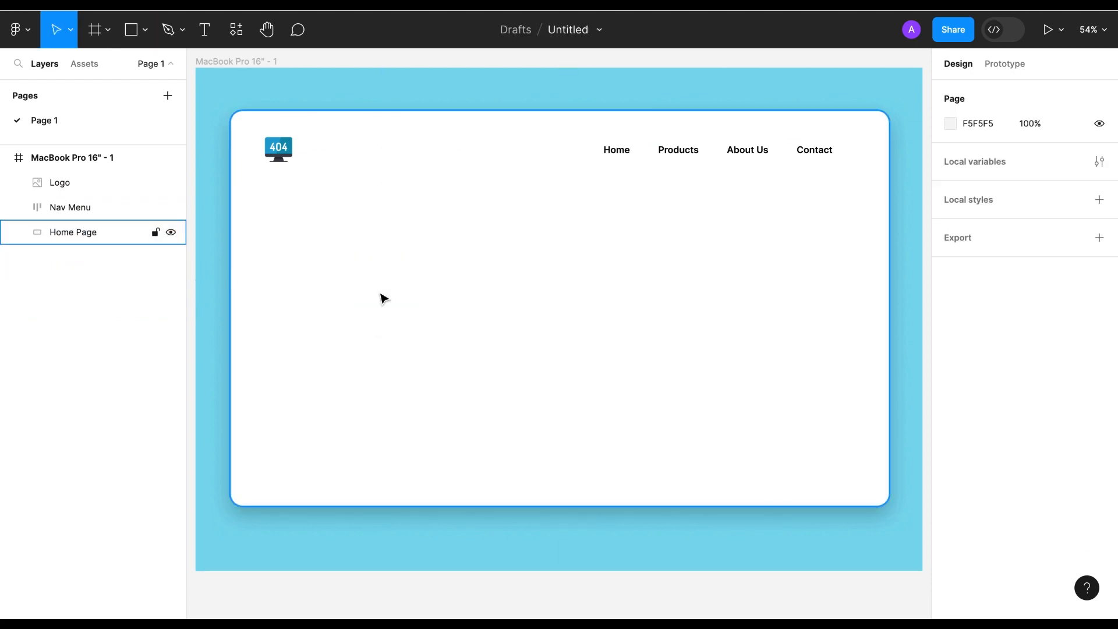
left_click(382, 297)
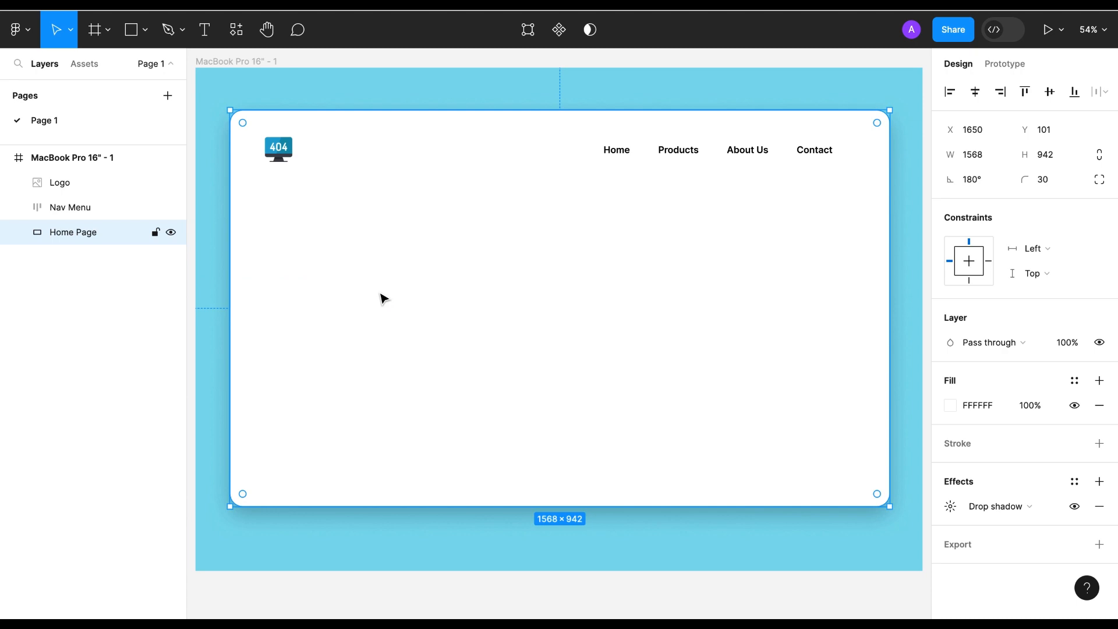
key("t")
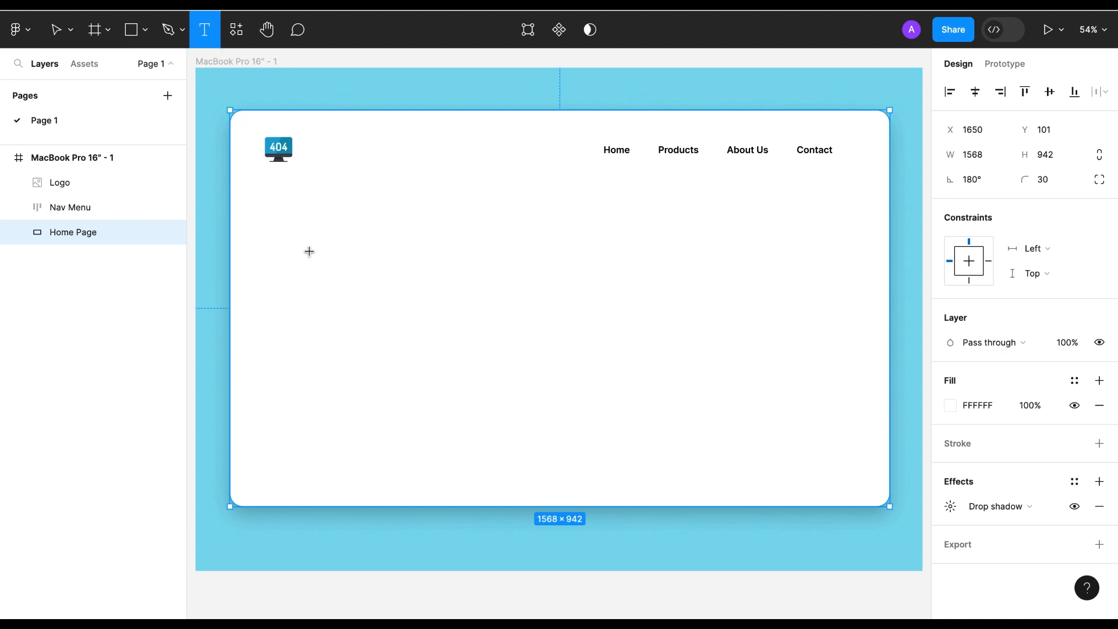
left_click(307, 250)
left_click(1043, 431)
type("200")
key("Return")
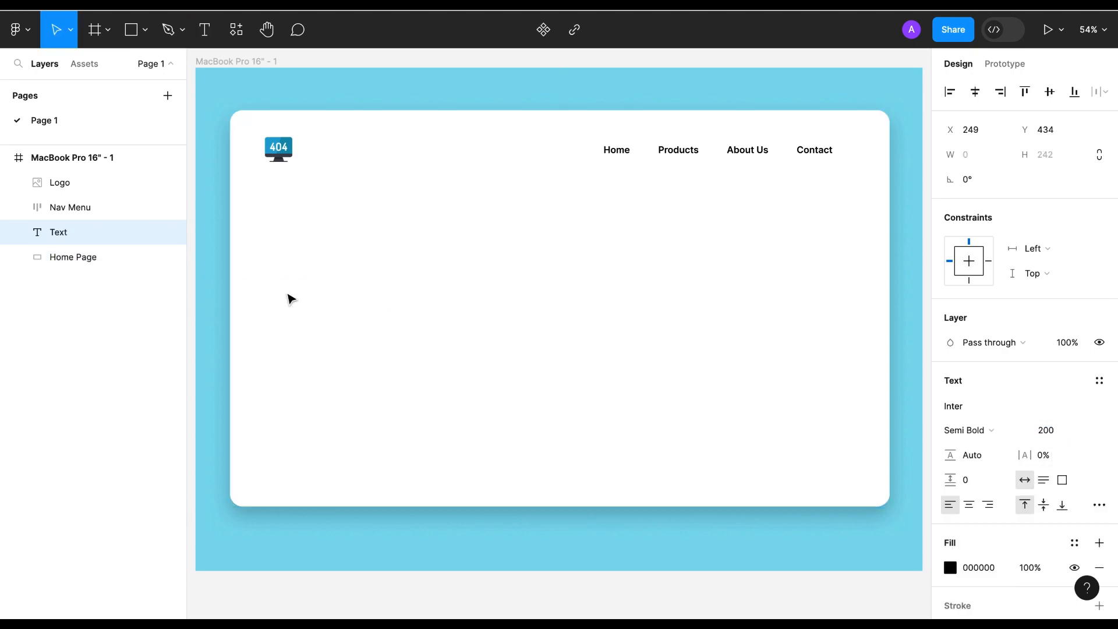
left_click(312, 279)
left_click(316, 342)
Add the two-line heading "404" / "Oops!" at font size 100 in the card's left half and shift it slightly upward.
key("t")
left_click(304, 267)
left_click(1046, 430)
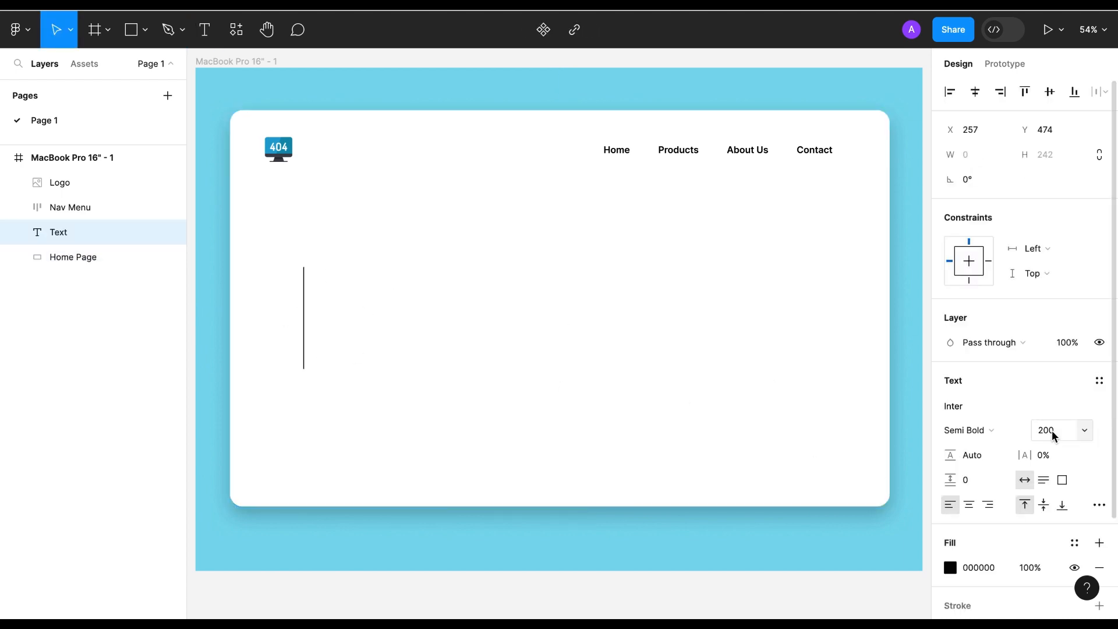
type("100")
key("Return")
key("Escape")
left_click(307, 271)
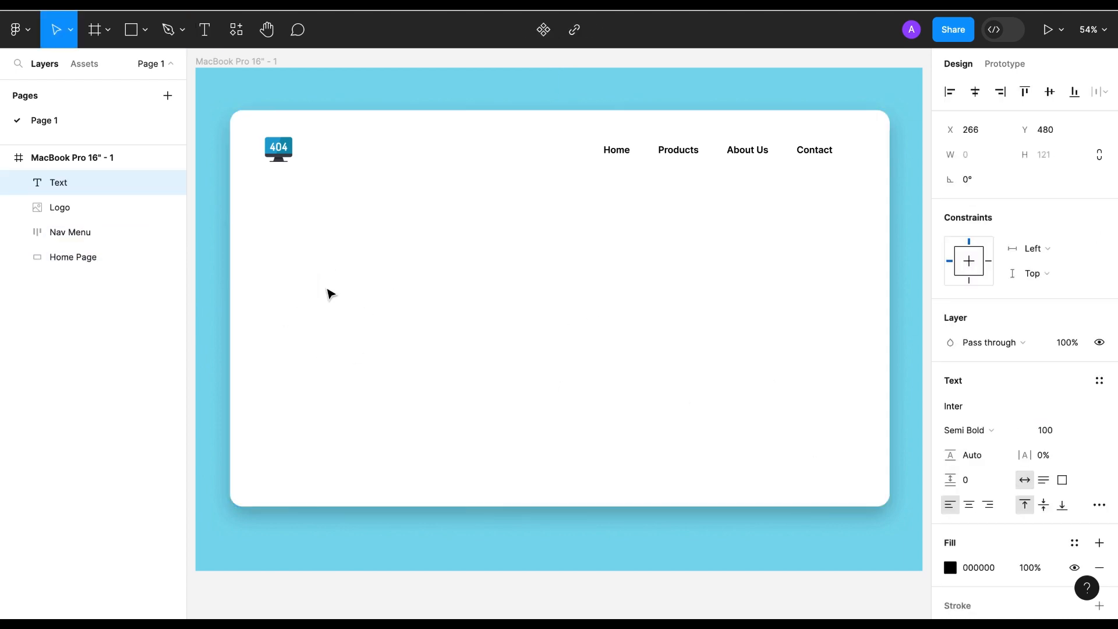
type("404")
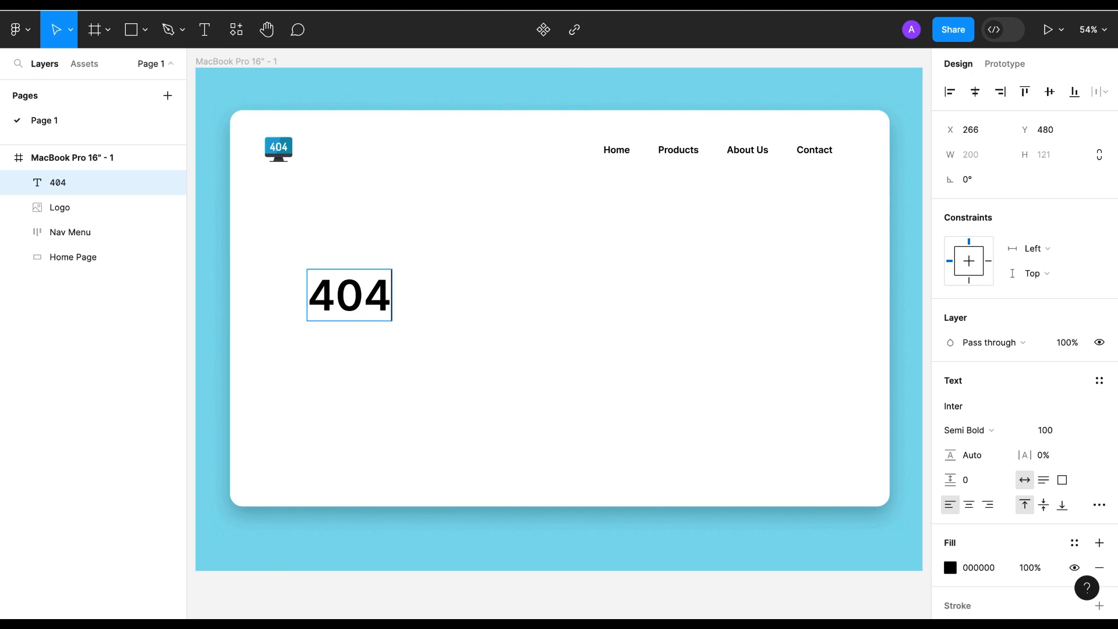
key("Return")
type("Oops!")
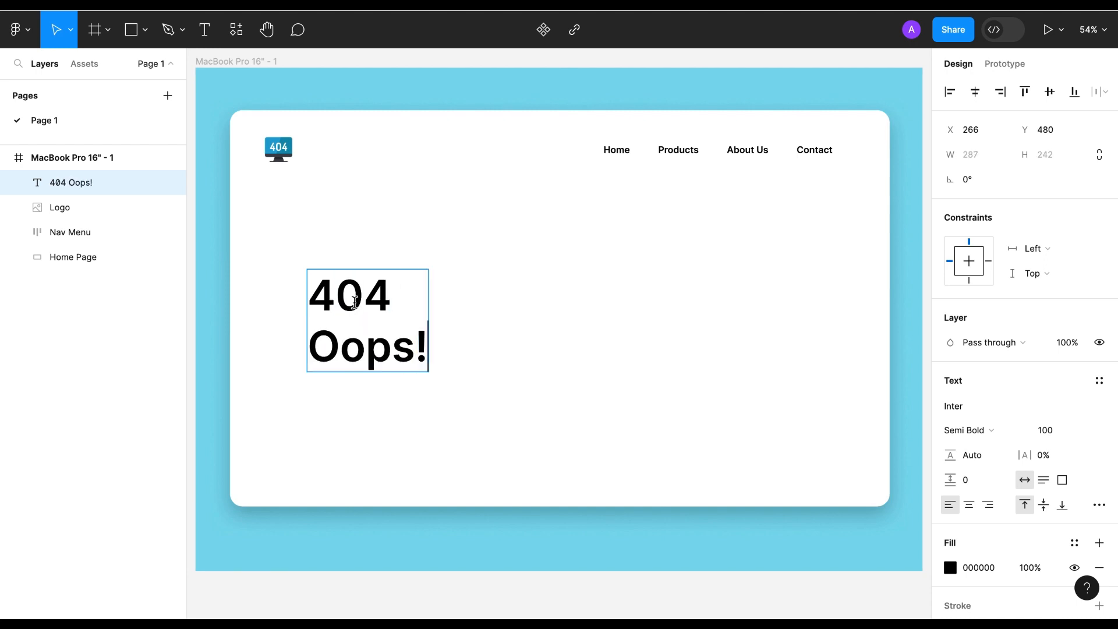
key("Escape")
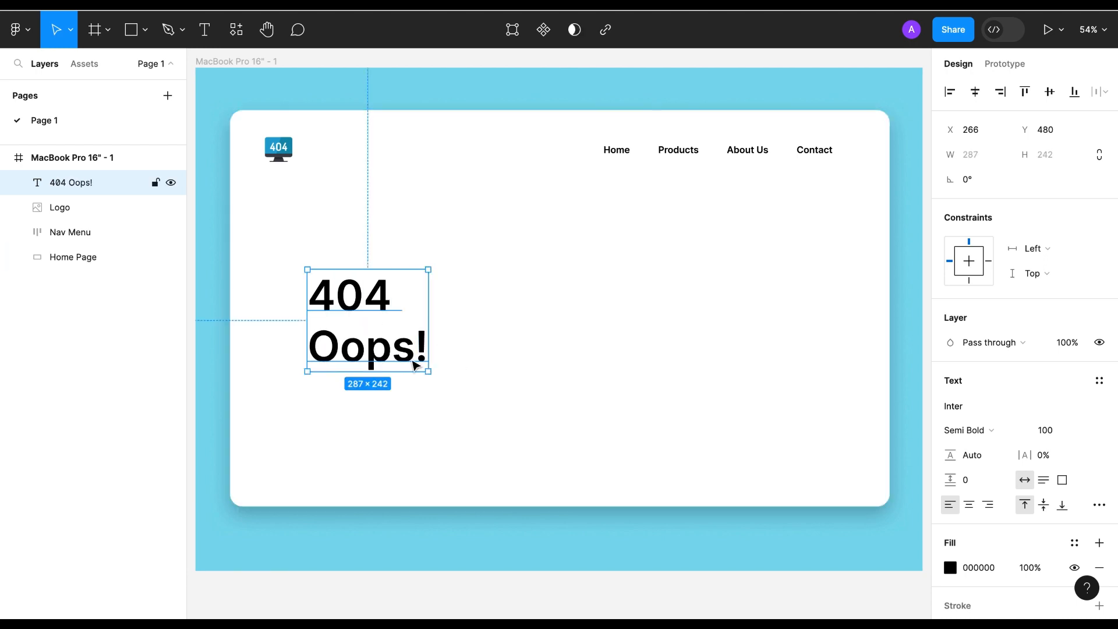
left_click_drag(371, 353, 366, 311)
Add the size 24 text "Ok, this is awkward, but I don't think you should be here." below the heading, aligned to its left edge.
left_click(327, 373)
key("t")
left_click(327, 373)
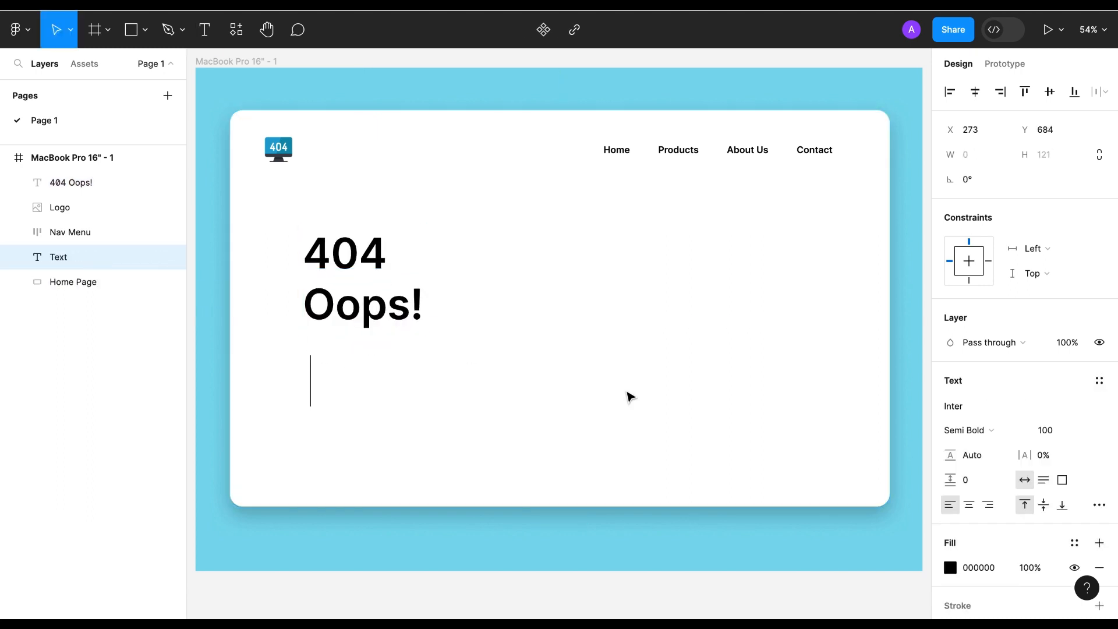
left_click(1046, 430)
type("24")
key("Return")
left_click(337, 357)
key("t")
left_click(315, 353)
type("Ok, this is")
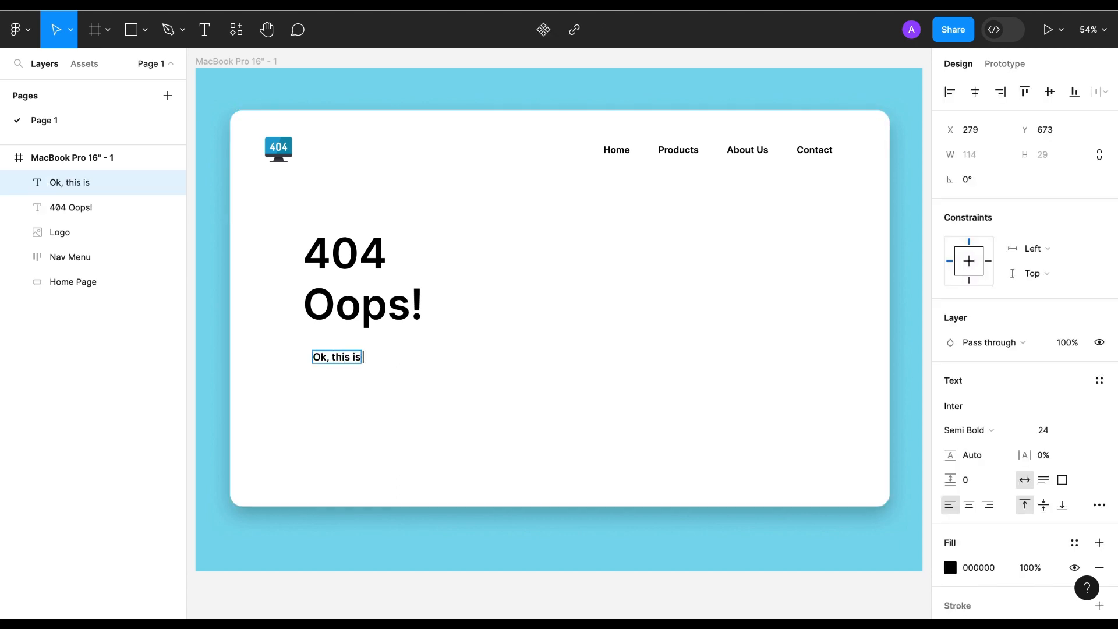
type(" awkward, but")
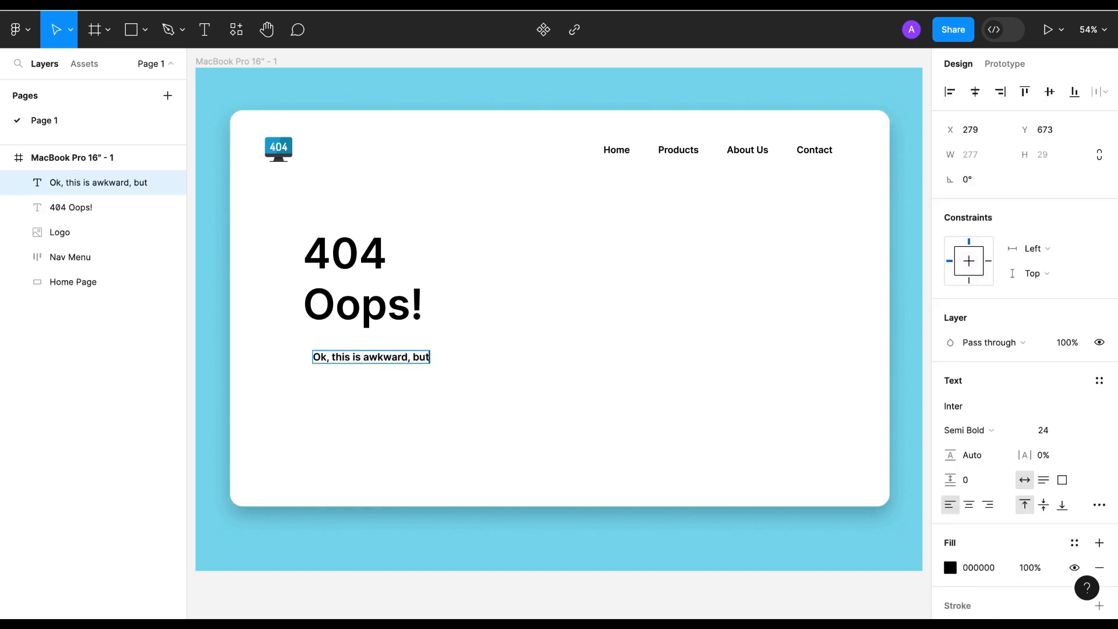
type(" I don't think you")
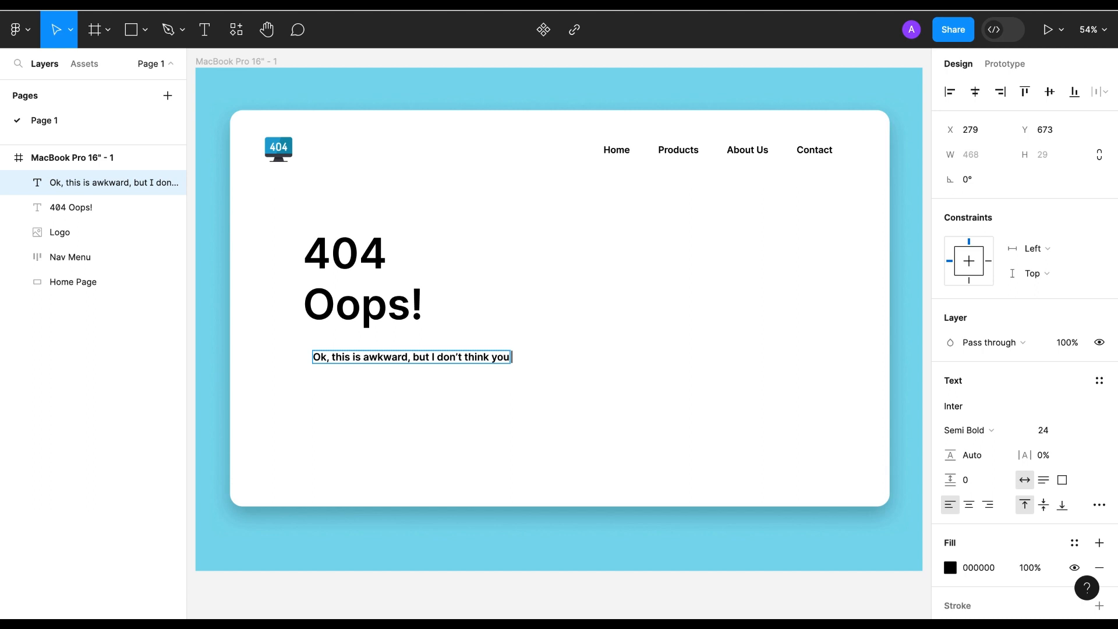
type(" should be here.")
left_click_drag(396, 358, 390, 361)
Set the sentence below the heading in Poppins Regular and narrow its text box to about 557 so it wraps onto two lines.
left_click(971, 430)
left_click(980, 393)
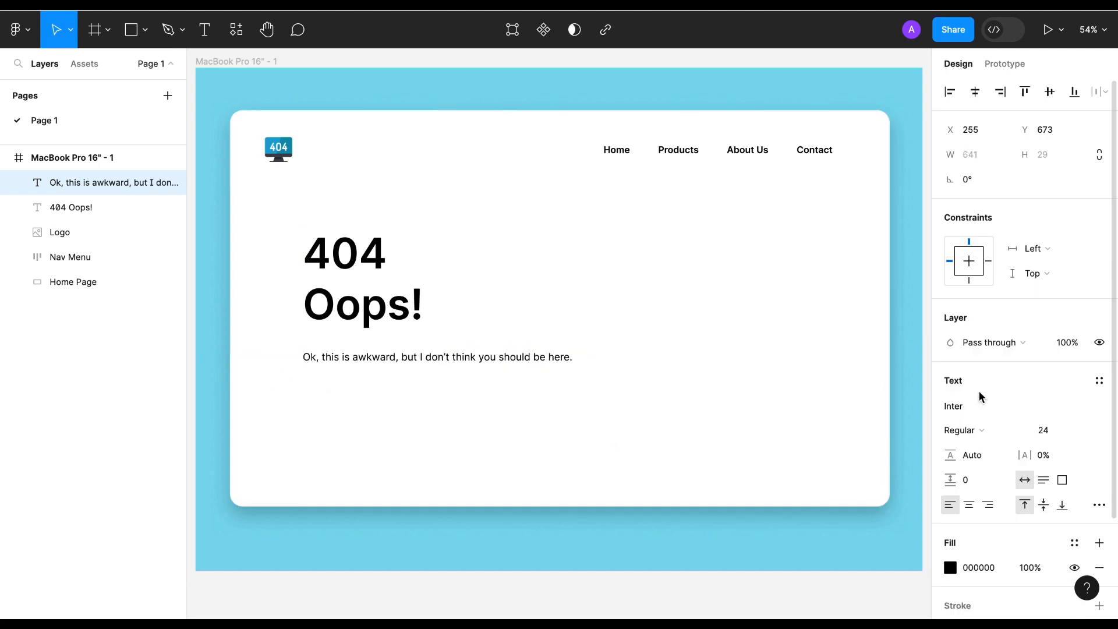
left_click(960, 413)
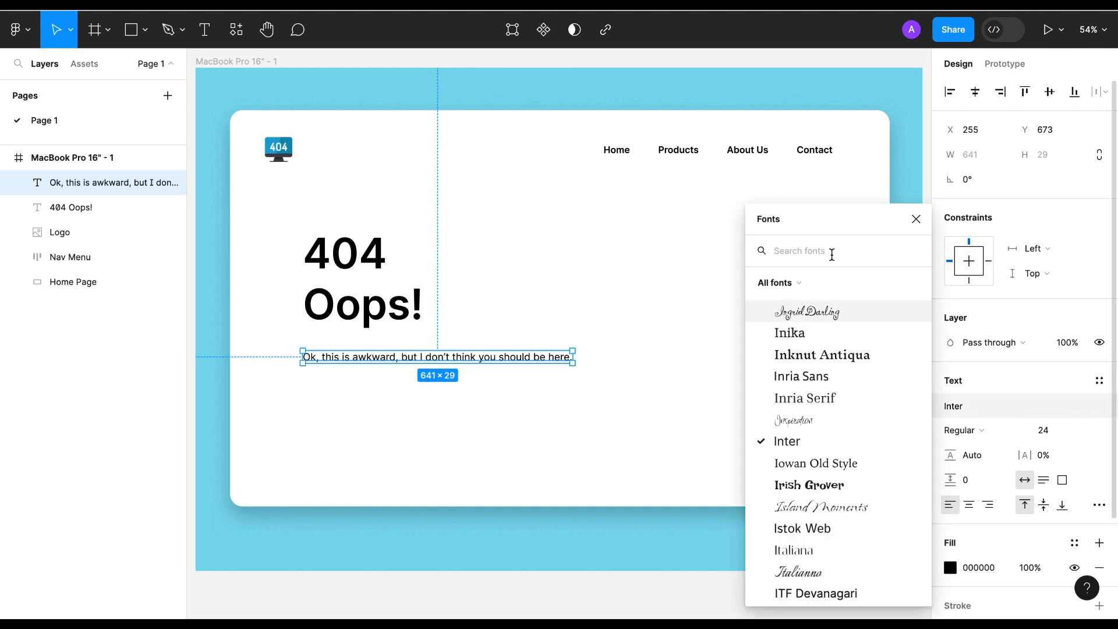
left_click(798, 252)
type("pop")
key("Return")
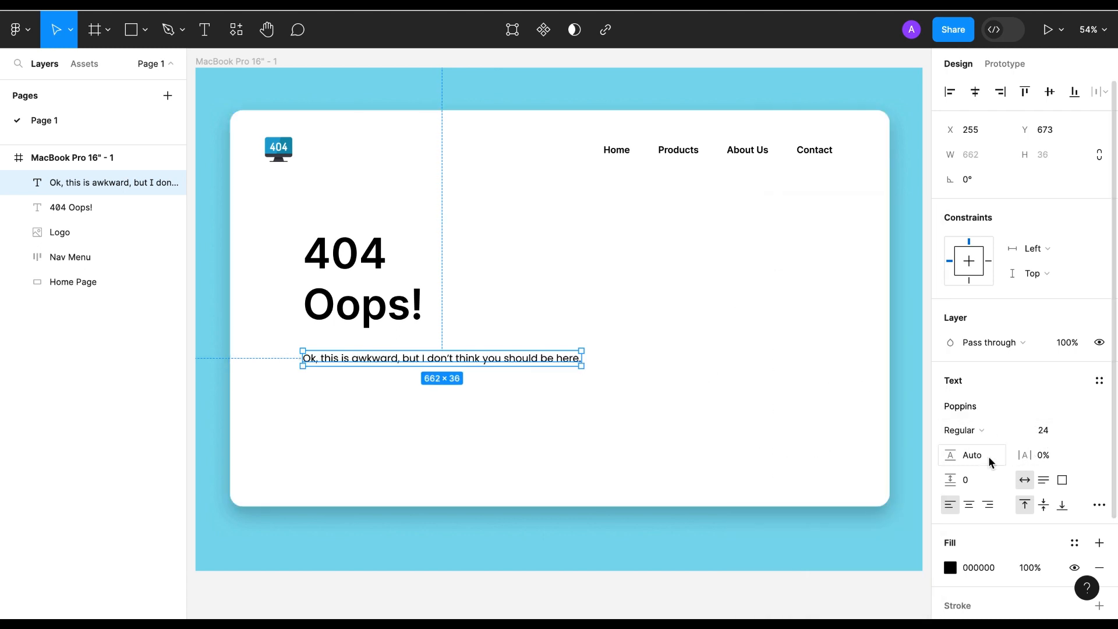
left_click_drag(582, 359, 537, 361)
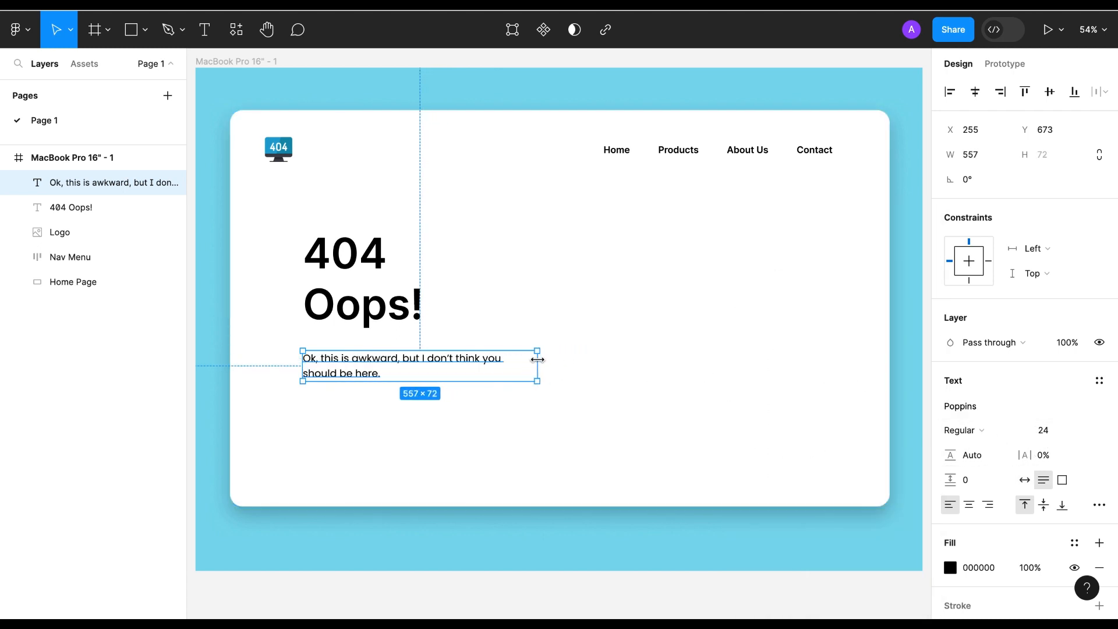
left_click(499, 458)
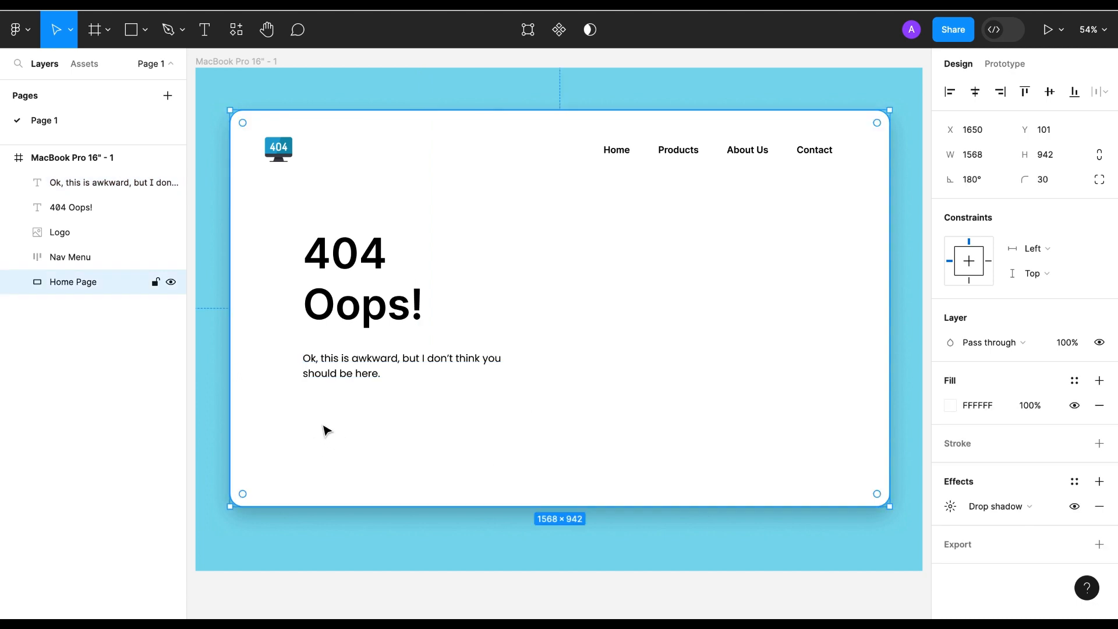
Add the text "Home" below the sentence and wrap it in an auto layout frame.
key("t")
left_click(310, 411)
type("Home")
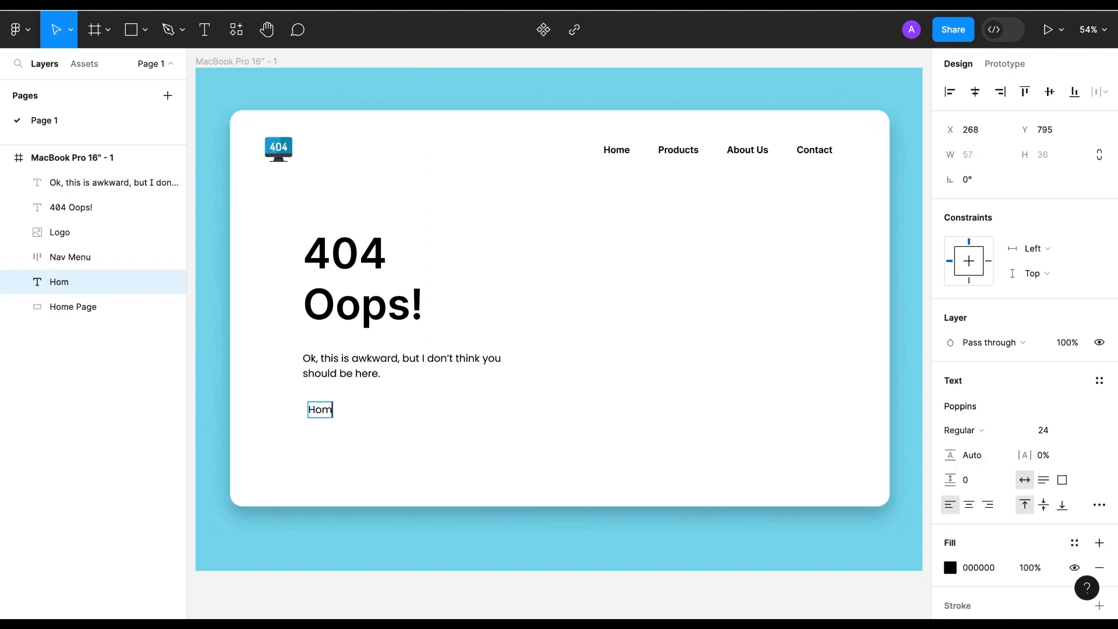
key("Escape")
right_click(324, 412)
left_click(376, 443)
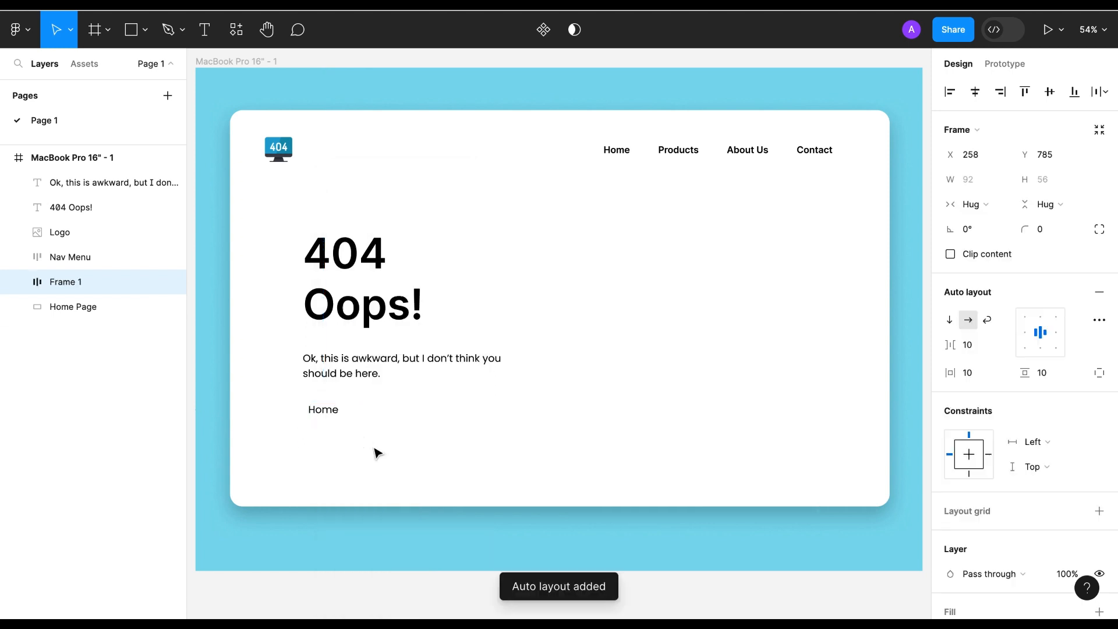
Fill the new "Home" frame with the bright blue 00C9F5 at 100% opacity.
scroll(1043, 484, "down", 3)
left_click(1100, 440)
left_click(950, 464)
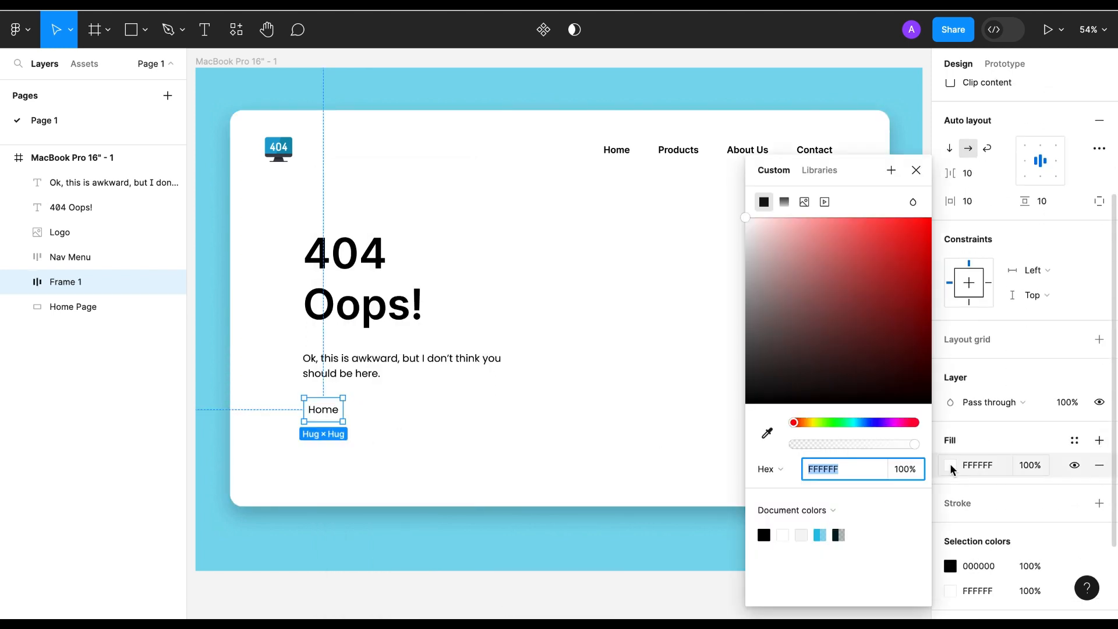
left_click(820, 535)
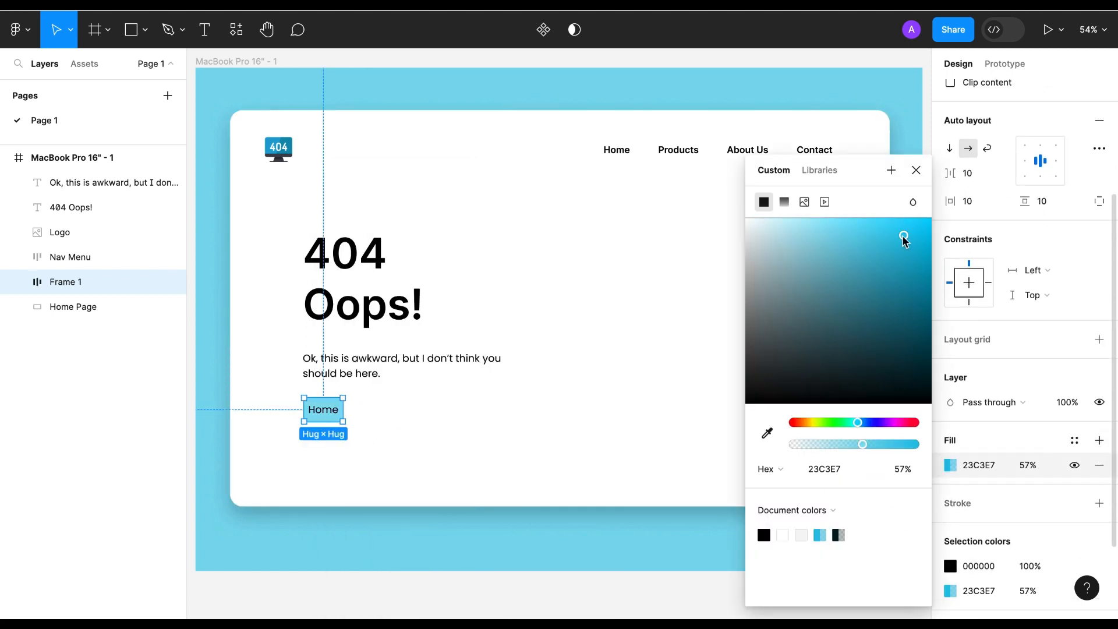
left_click_drag(914, 287, 939, 233)
left_click_drag(862, 443, 928, 441)
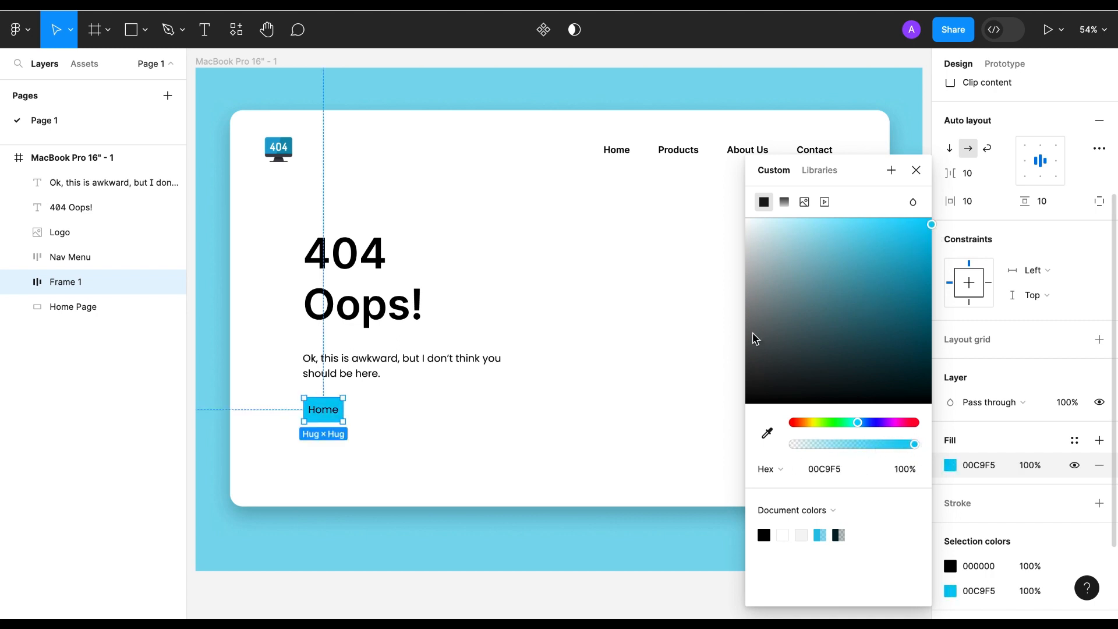
left_click(916, 171)
Set the blue "Home" button's horizontal padding to 30 and its corner radius to 20.
scroll(1035, 486, "down", 2)
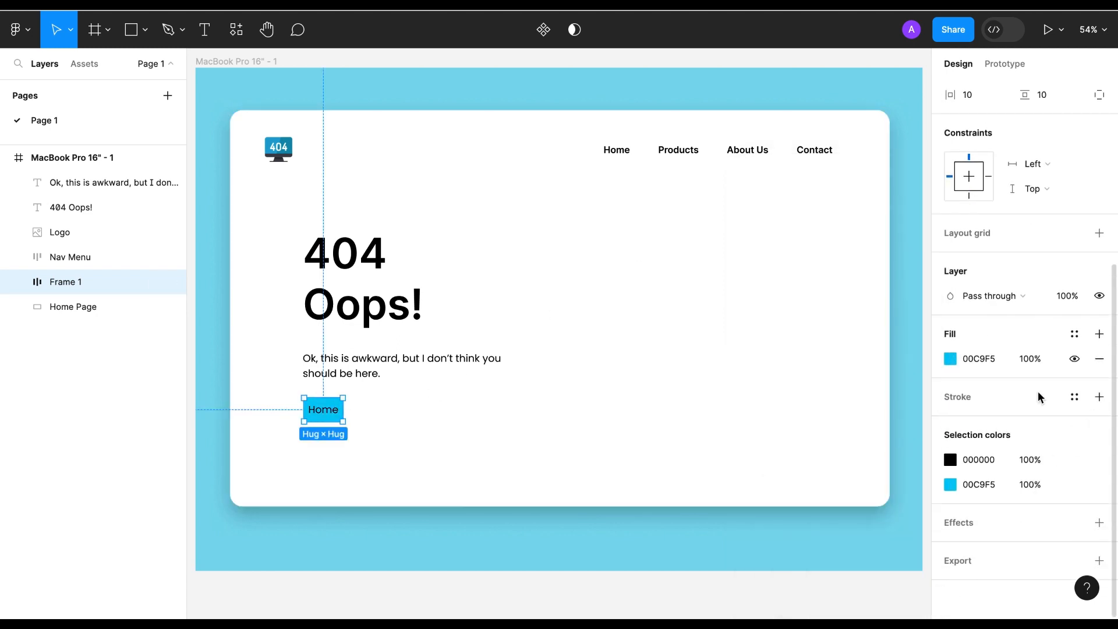
scroll(1039, 397, "up", 5)
left_click(969, 371)
type("3")
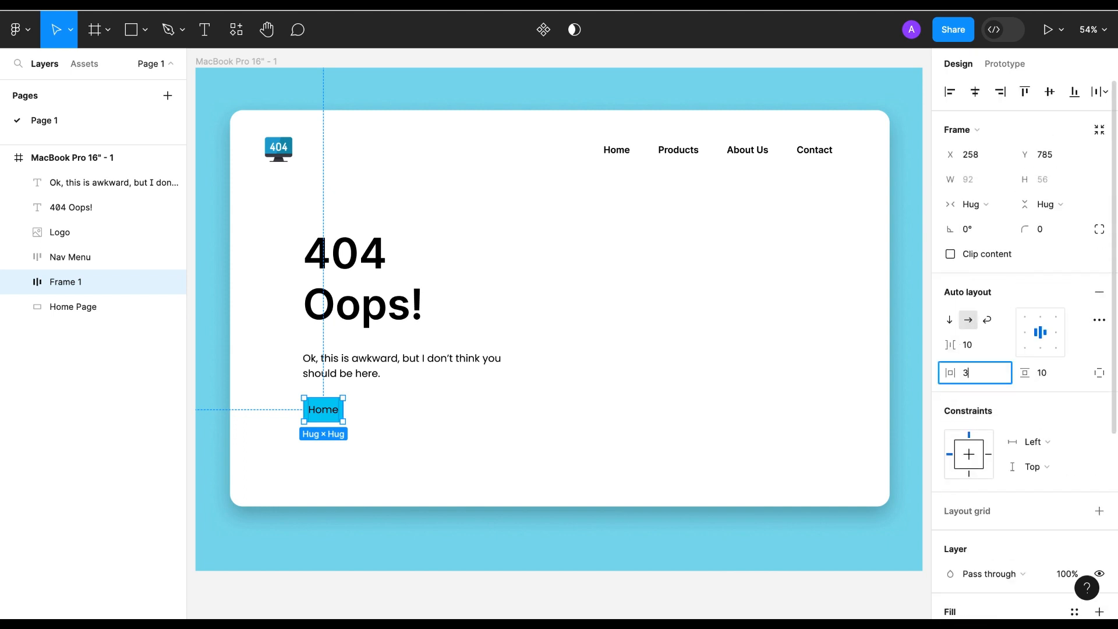
type("0")
key("Return")
left_click(1043, 232)
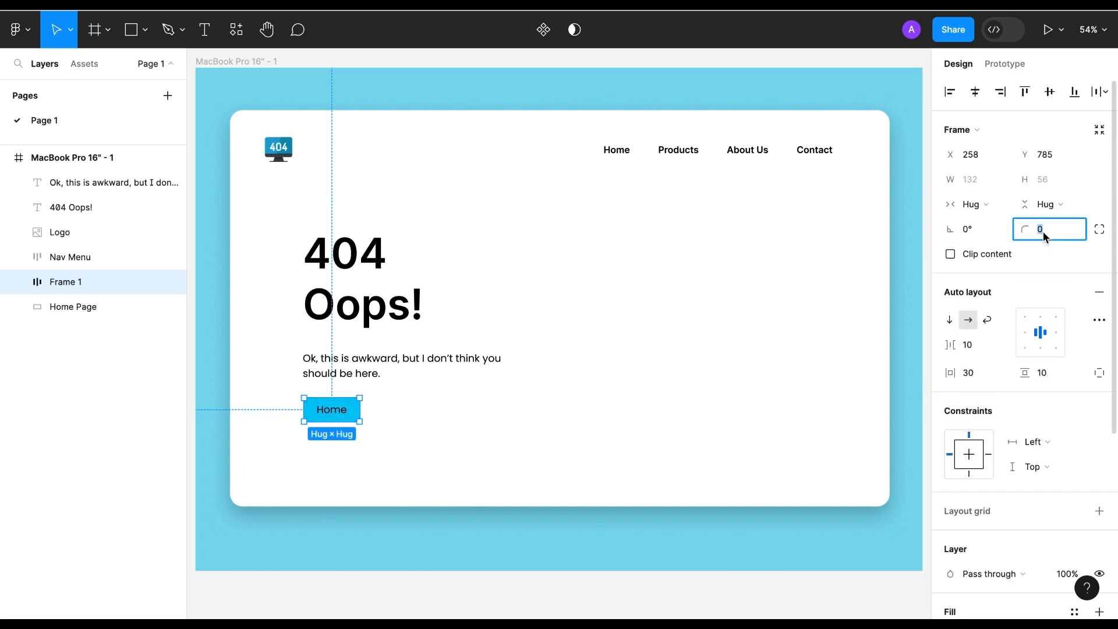
type("20")
key("Return")
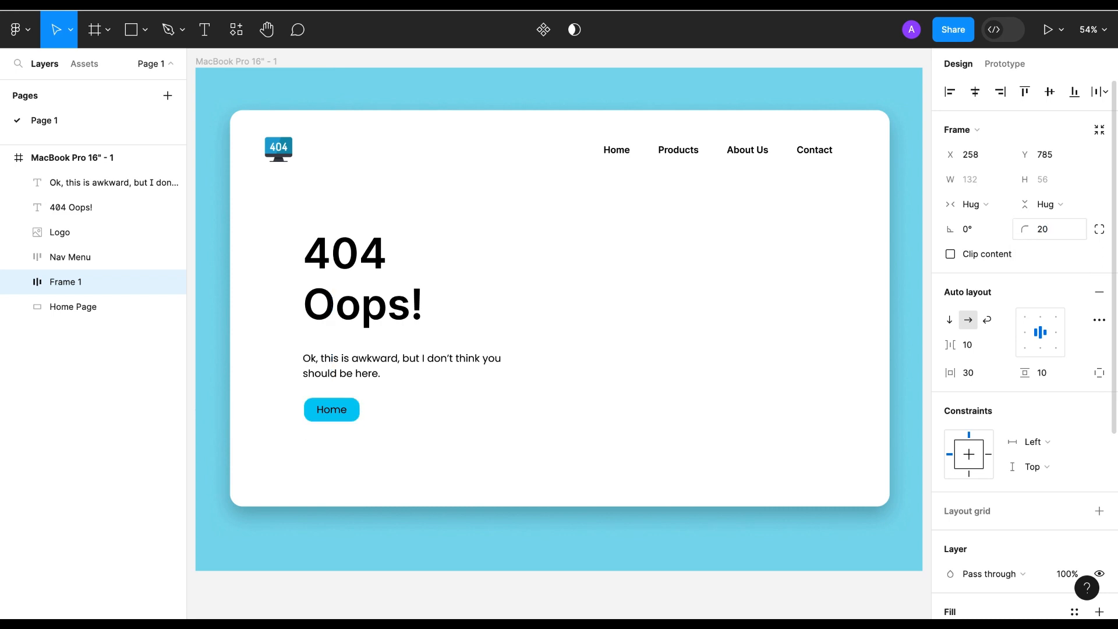
Set the blue "Home" button's corner radius to 30 and its horizontal padding to 40.
left_click(519, 424)
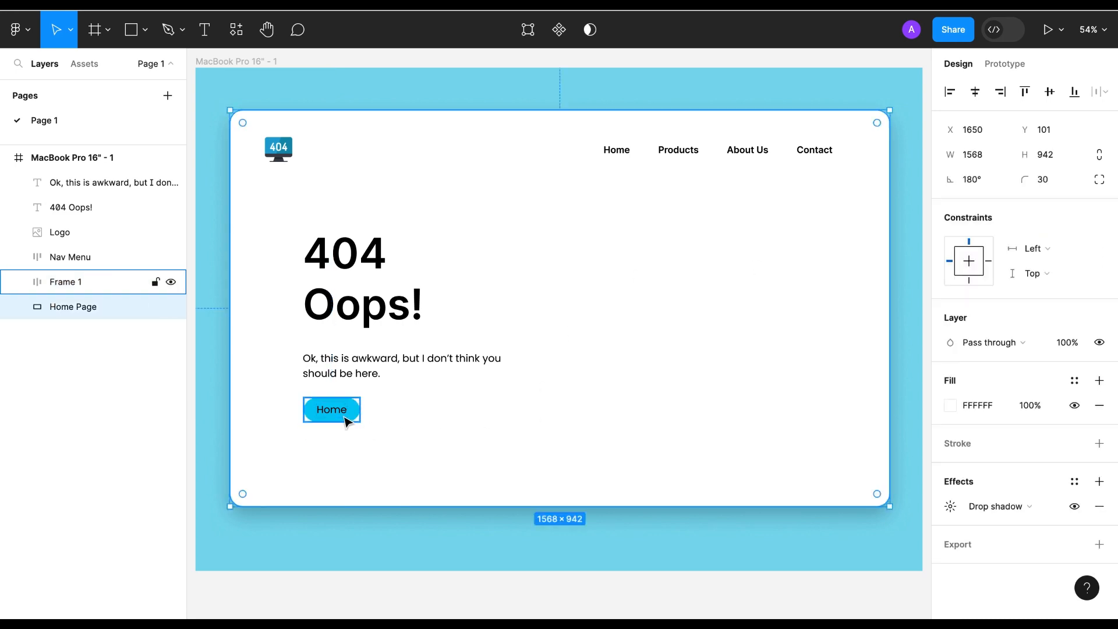
left_click(347, 420)
left_click(973, 375)
type("40")
key("Return")
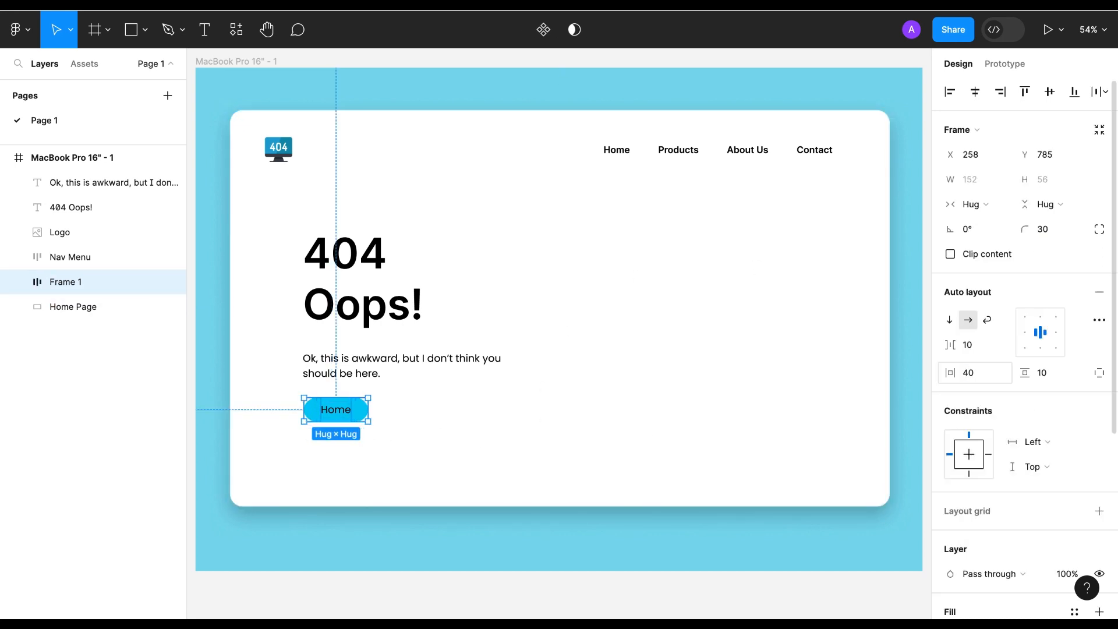
Change the "Home" button's label to SemiBold and select the button frame.
left_click(335, 409)
left_click(968, 356)
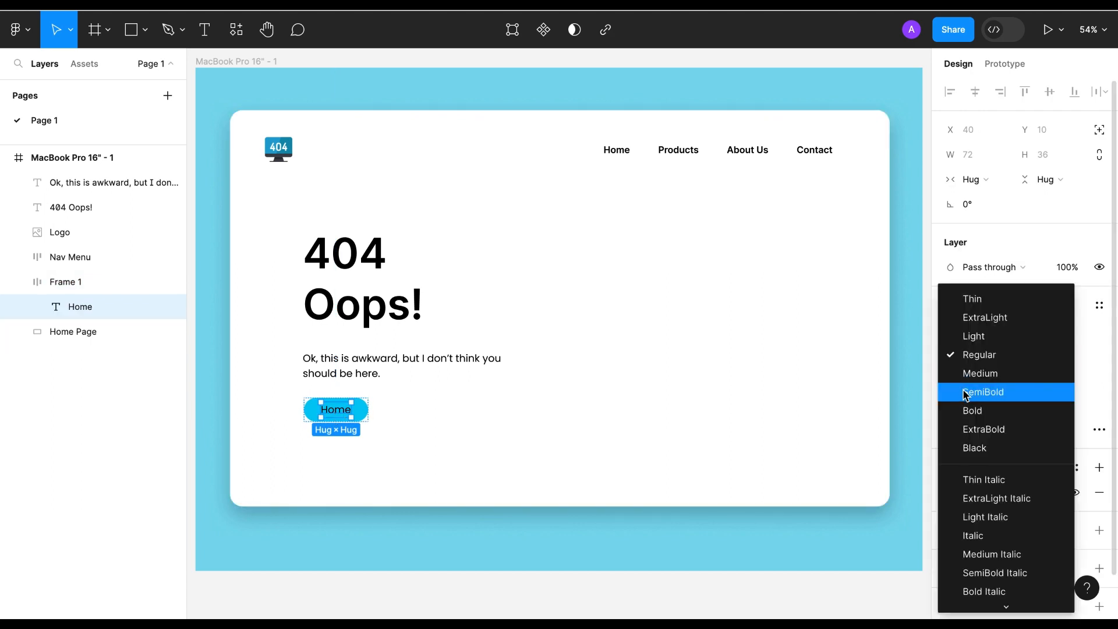
left_click(966, 392)
left_click(502, 424)
left_click(361, 421)
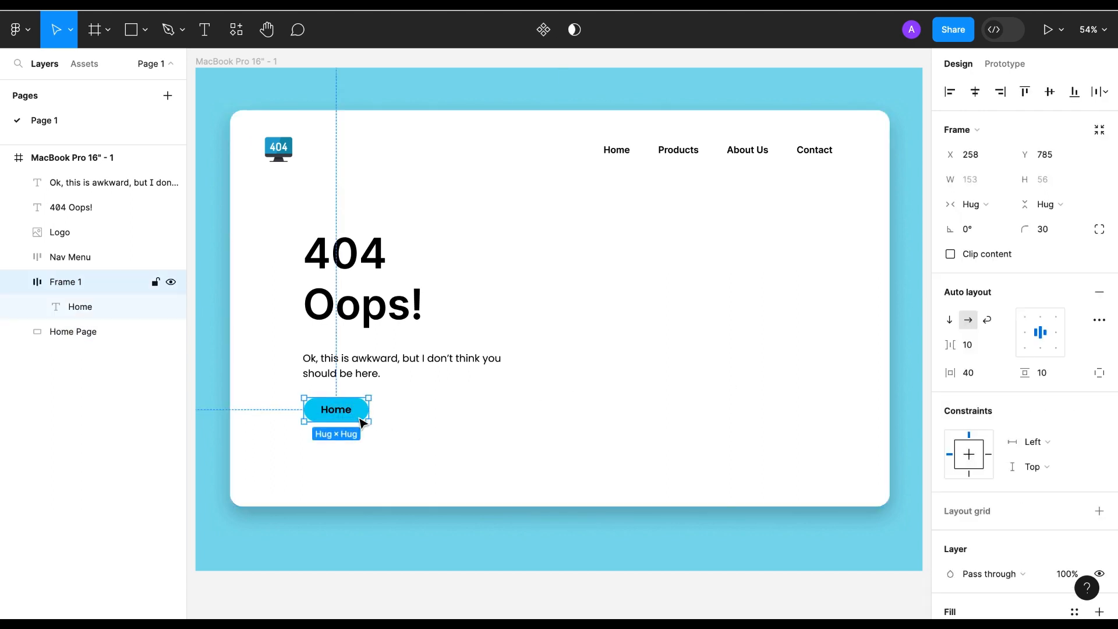
Rename the auto layout frame around the "Home" label as "Button".
double_click(62, 284)
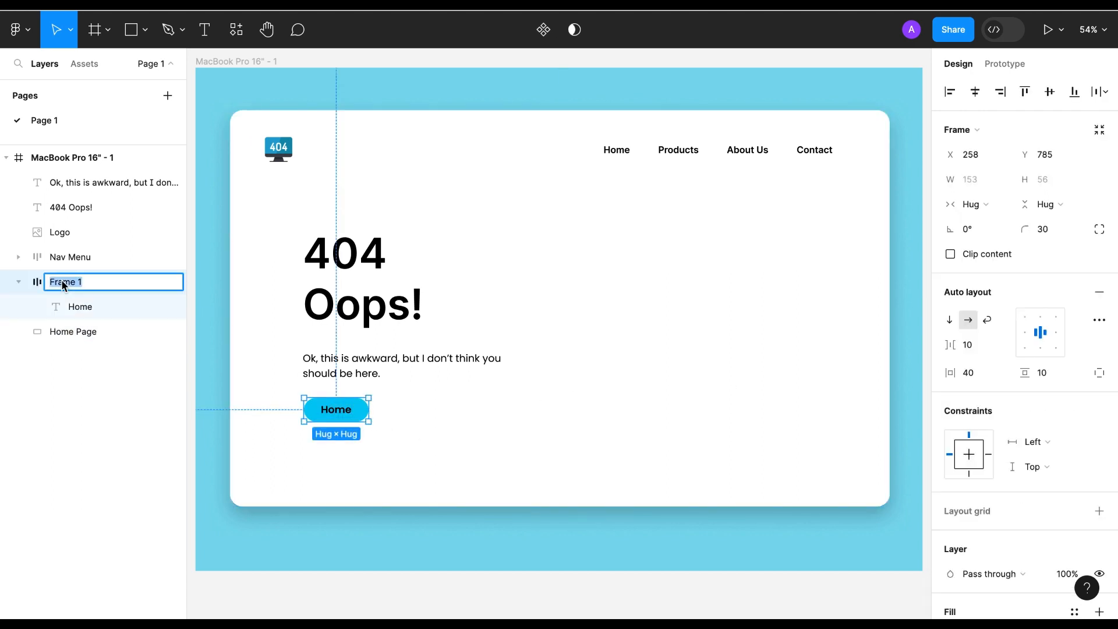
type("Button")
key("Return")
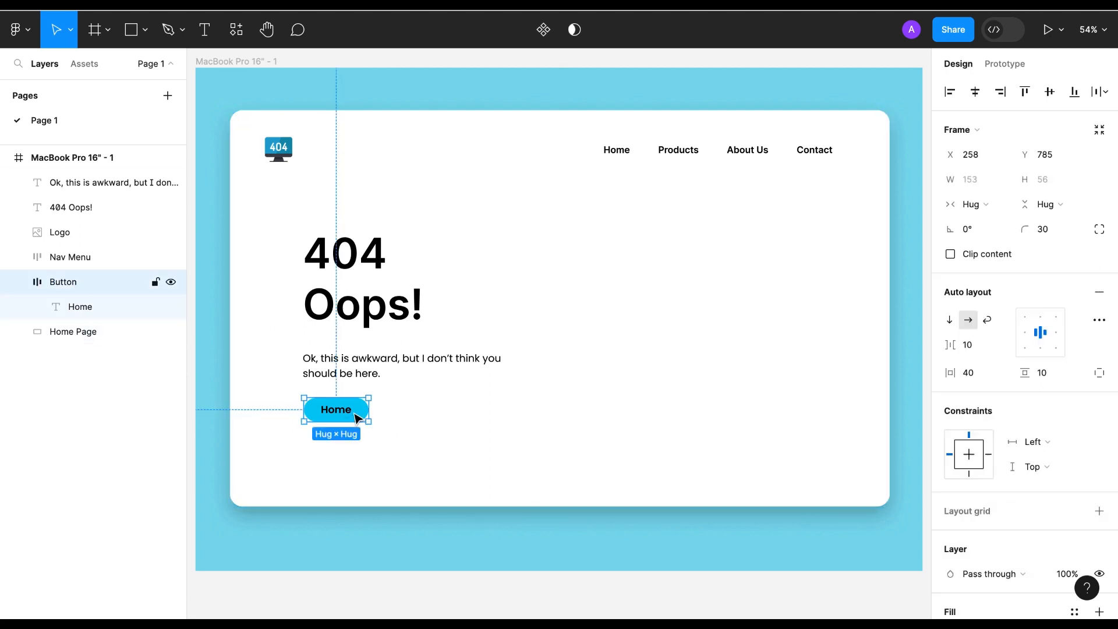
Duplicate the "Home" button, place the copy beside the original on its right, and change its label to "Back".
key("ctrl+d")
left_click_drag(356, 419, 431, 418)
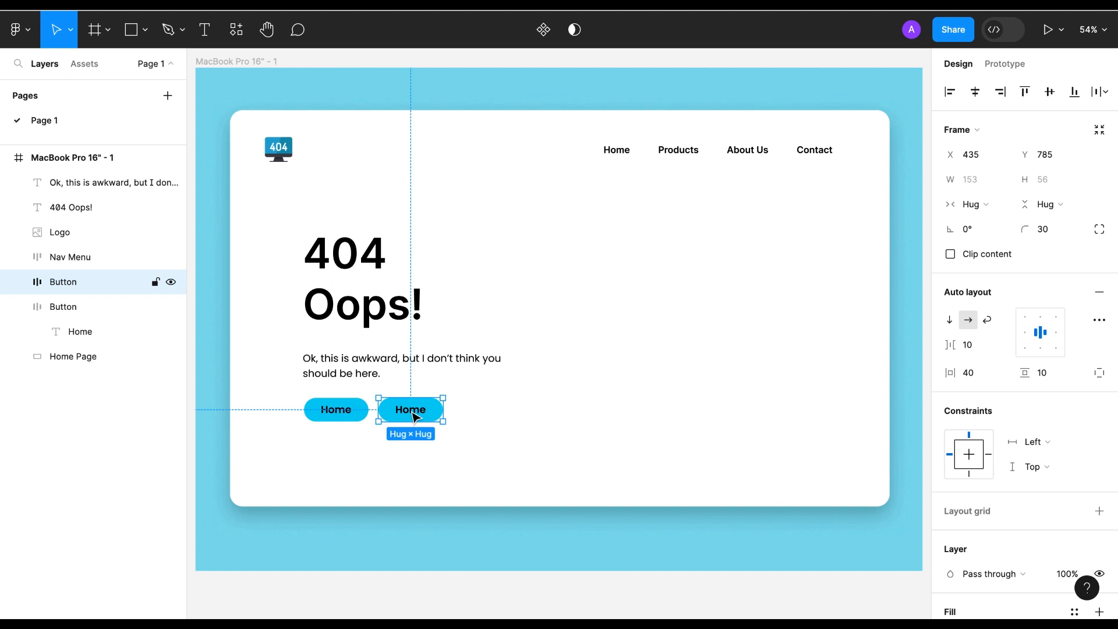
double_click(415, 417)
double_click(412, 417)
type("Back")
key("Escape")
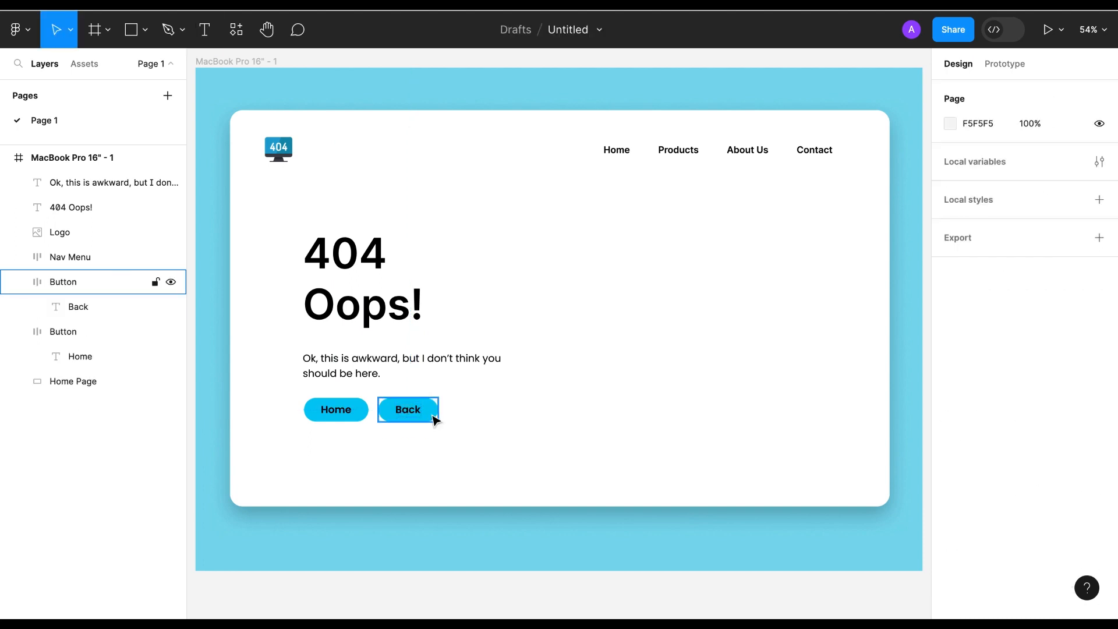
Add a stroke to the "Back" button in the document's bright blue 00C9F5.
left_click(433, 417)
scroll(1035, 447, "down", 5)
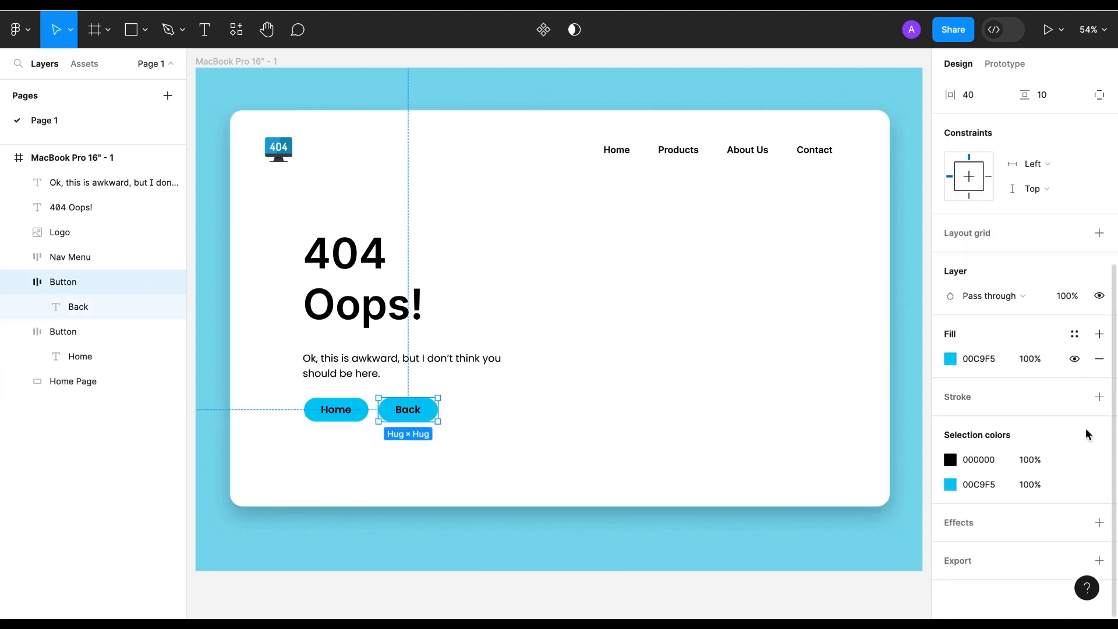
left_click(1099, 397)
left_click(950, 422)
left_click(783, 535)
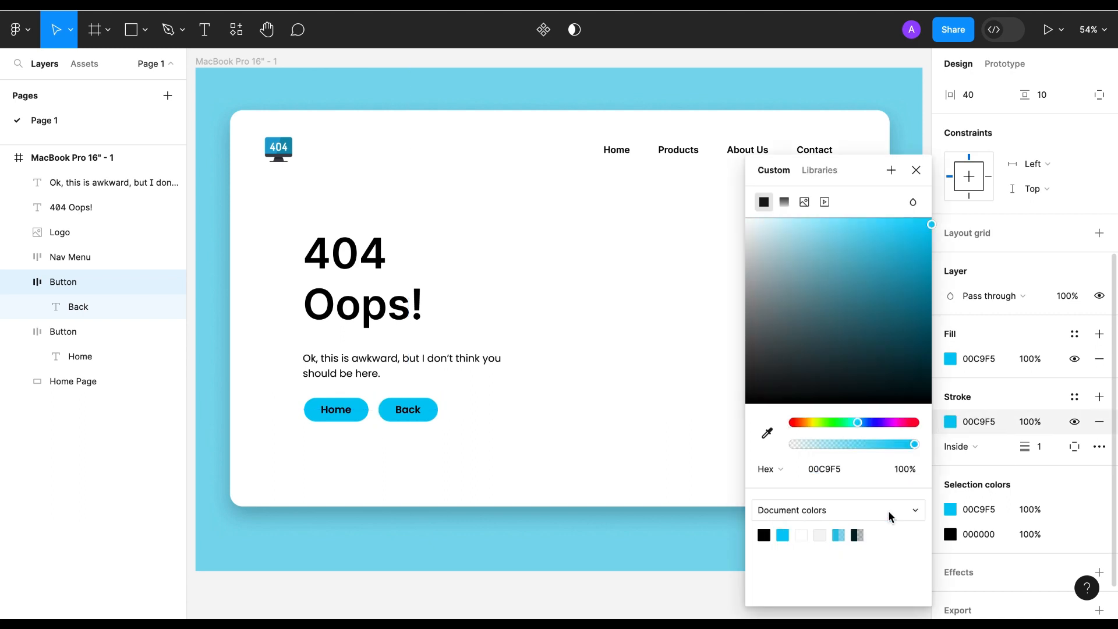
Remove the "Back" button's fill and set its stroke weight to 2.
left_click(1100, 358)
left_click(1039, 423)
type("2")
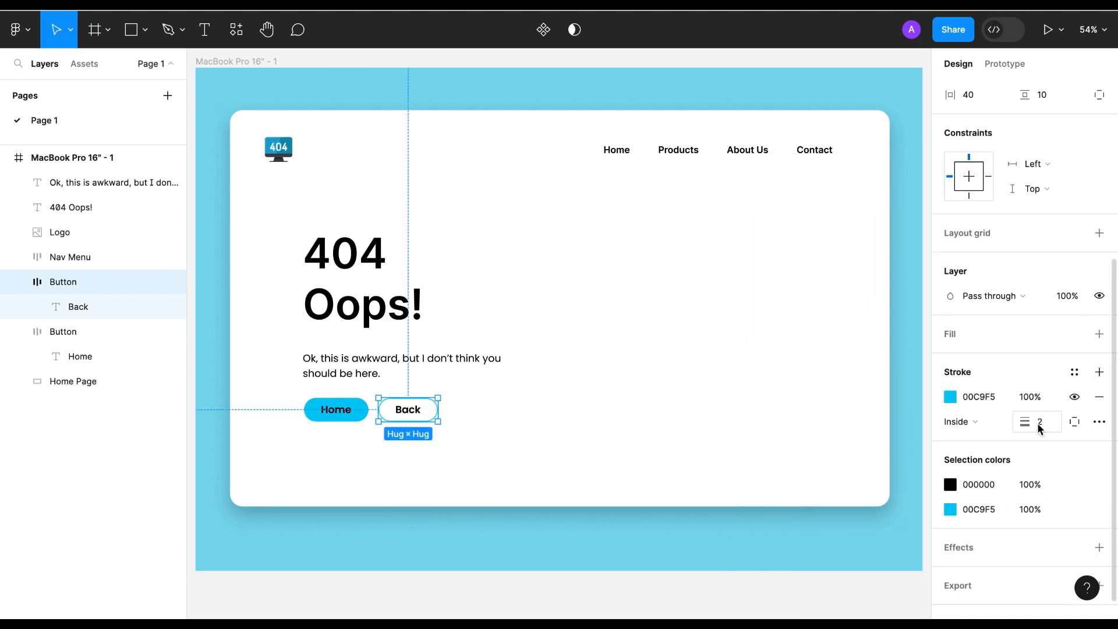
left_click(570, 469)
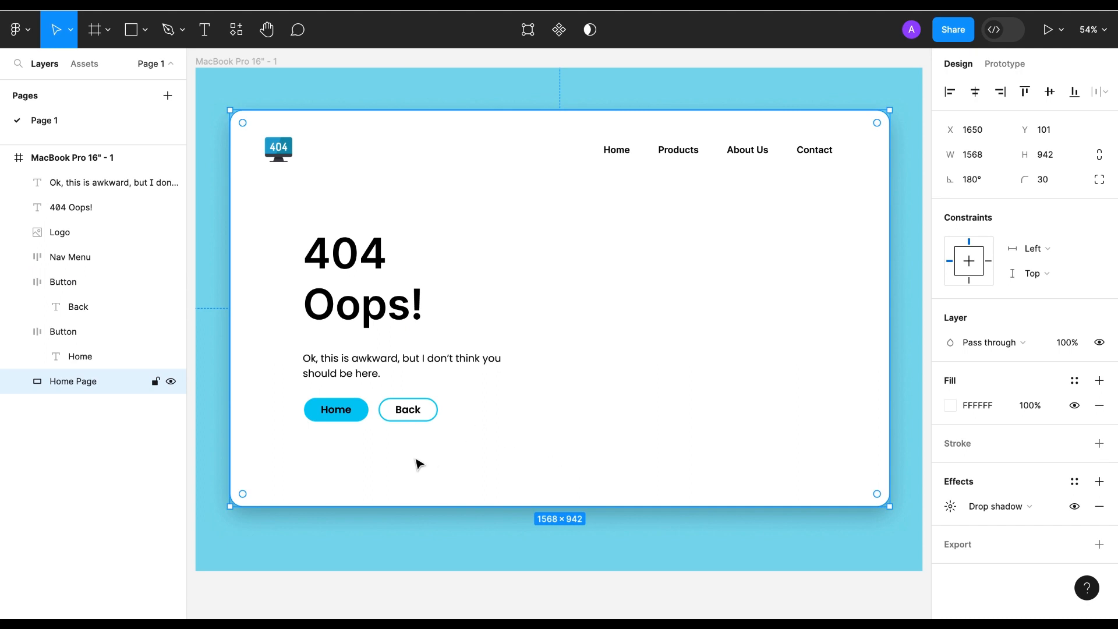
left_click(397, 426)
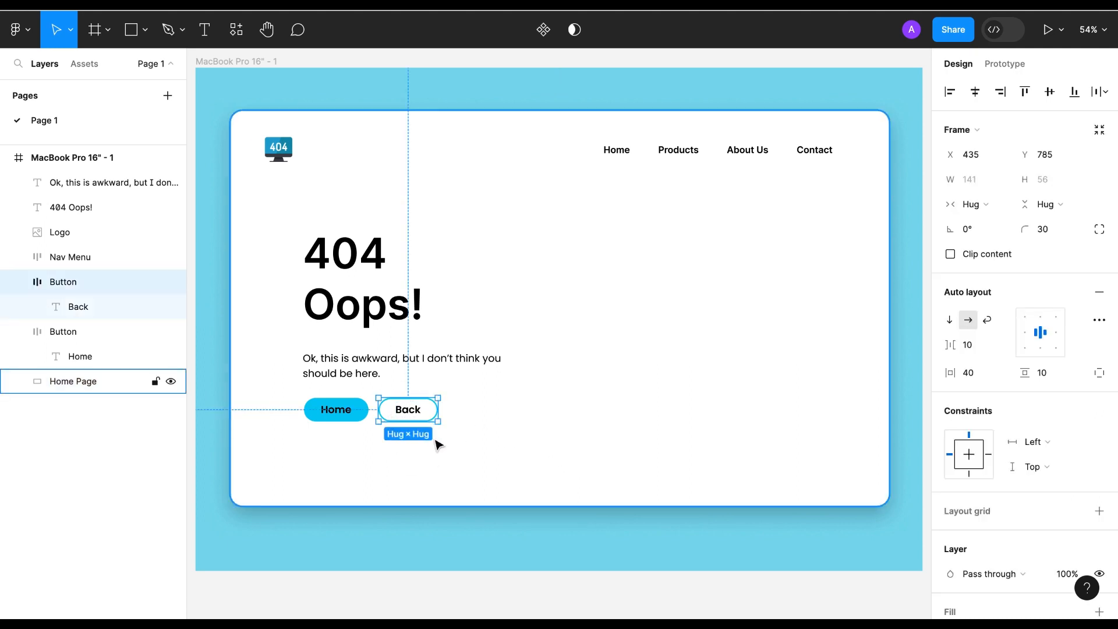
left_click(489, 448)
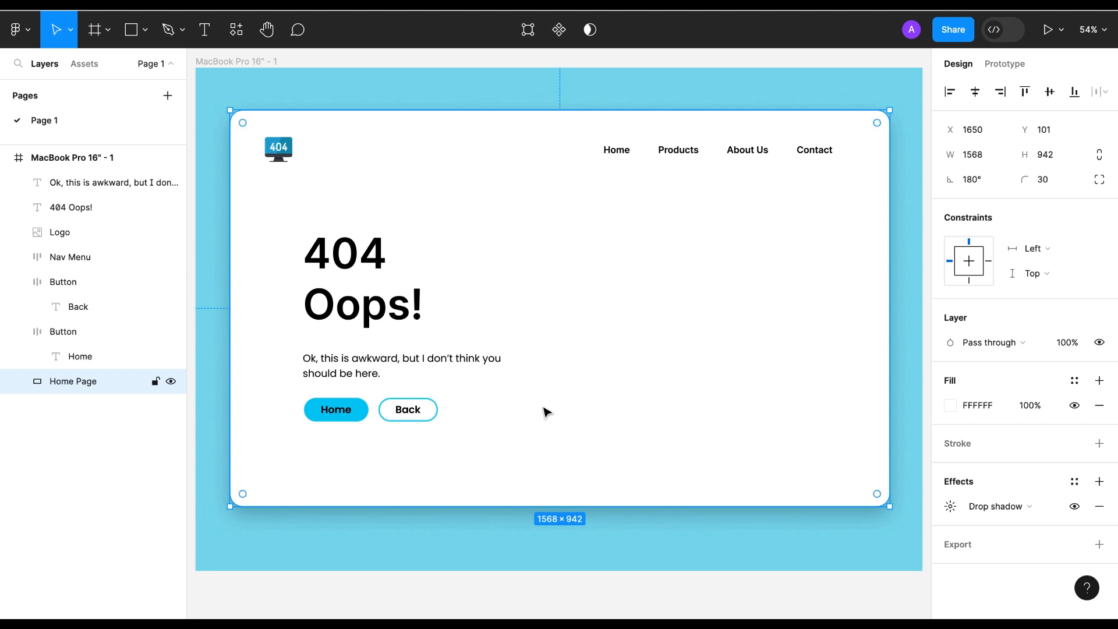
Draw a line about 256 long under the "404 Oops!" heading and set its rotation to 0°.
left_click(145, 30)
left_click(102, 83)
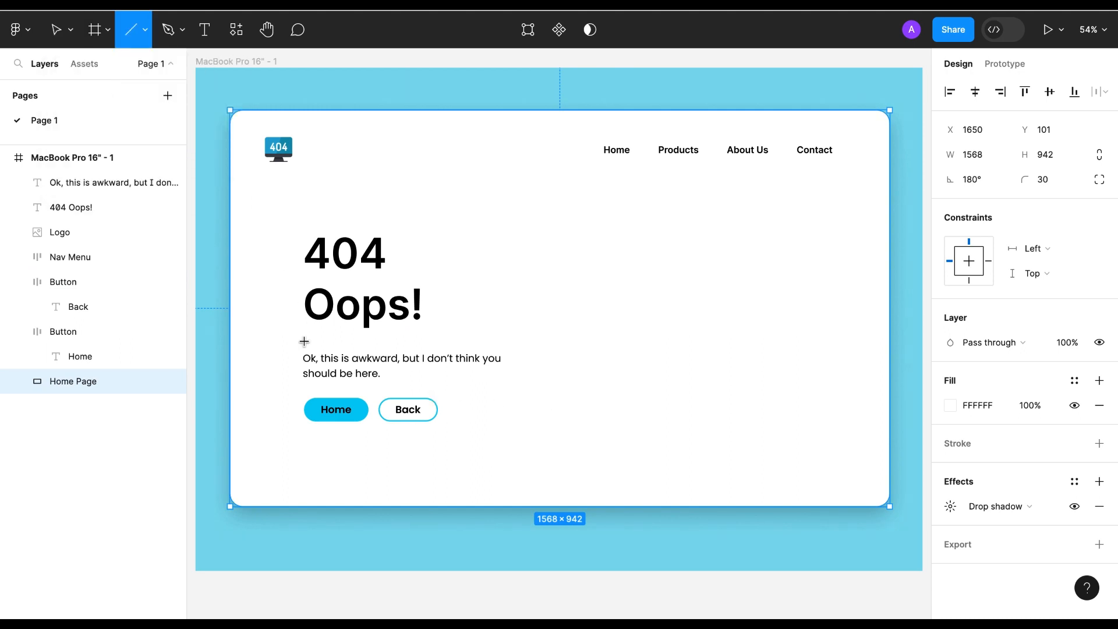
left_click_drag(300, 338, 409, 339)
left_click(970, 180)
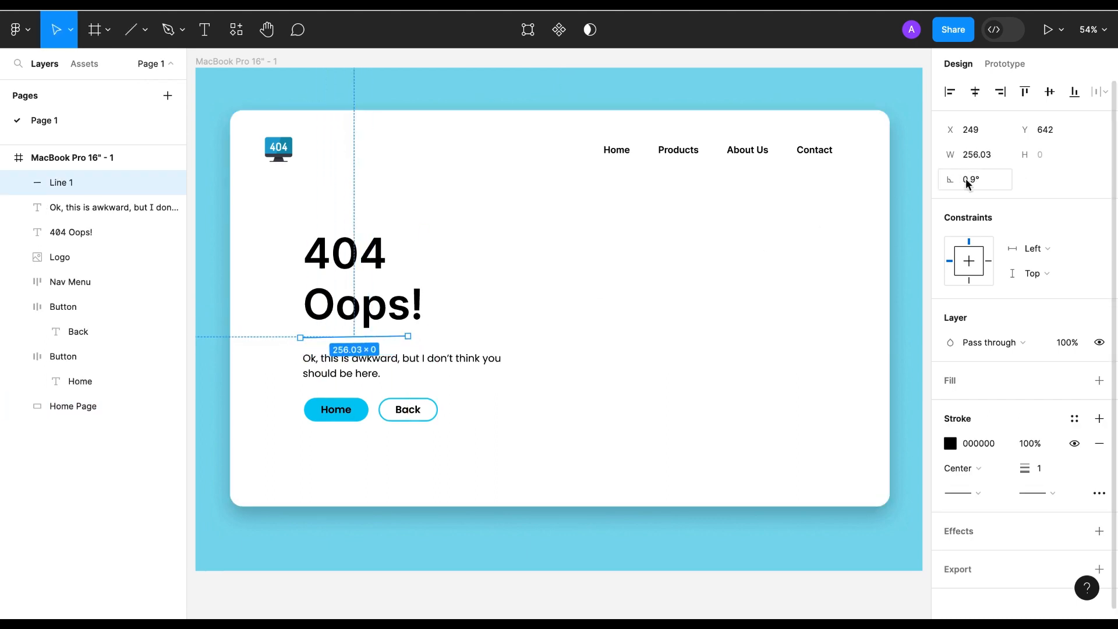
type("0")
key("Return")
Colour the line under the heading bright blue 00C9F5 and set its stroke weight to 5.
left_click(949, 444)
left_click(783, 535)
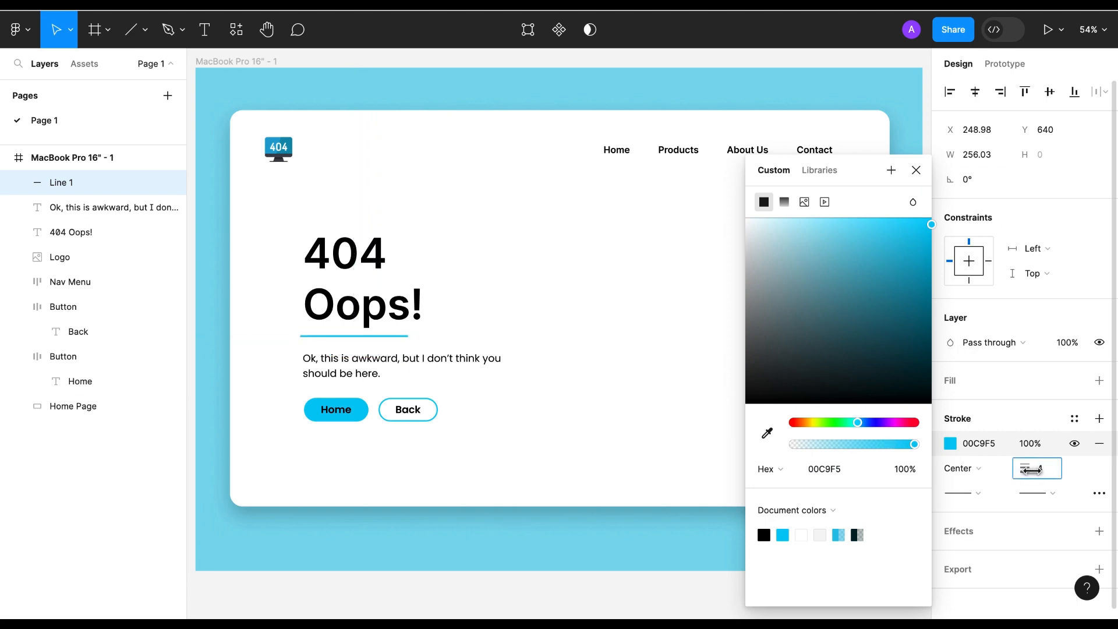
left_click(655, 383)
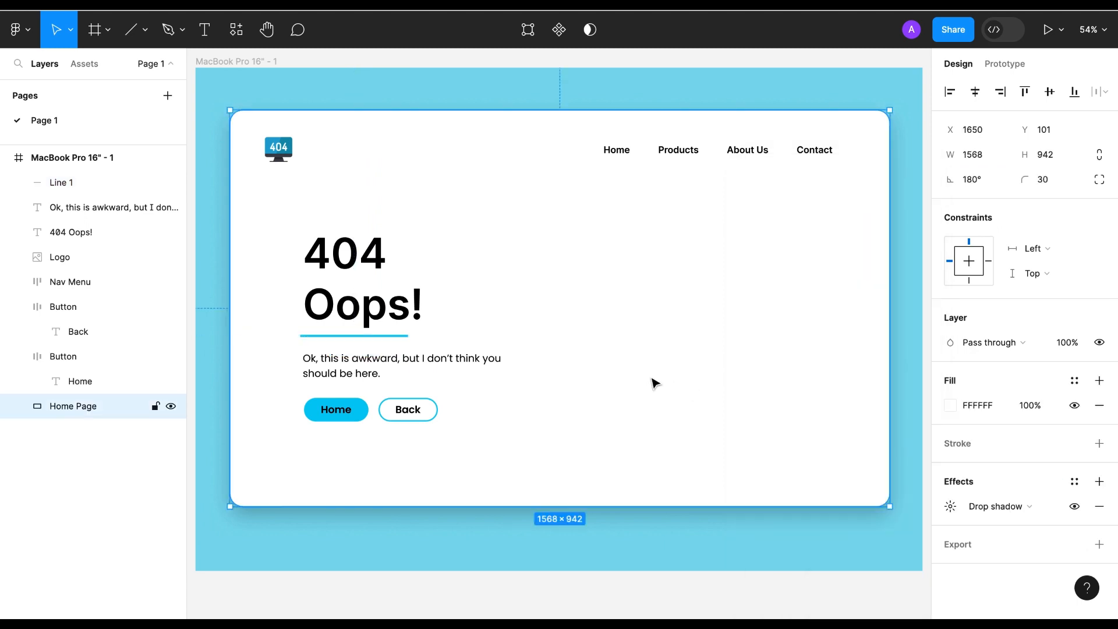
Shorten the blue line from its left end to about 230 and set its rotation to 0°.
left_click(333, 337)
left_click_drag(303, 336, 312, 337)
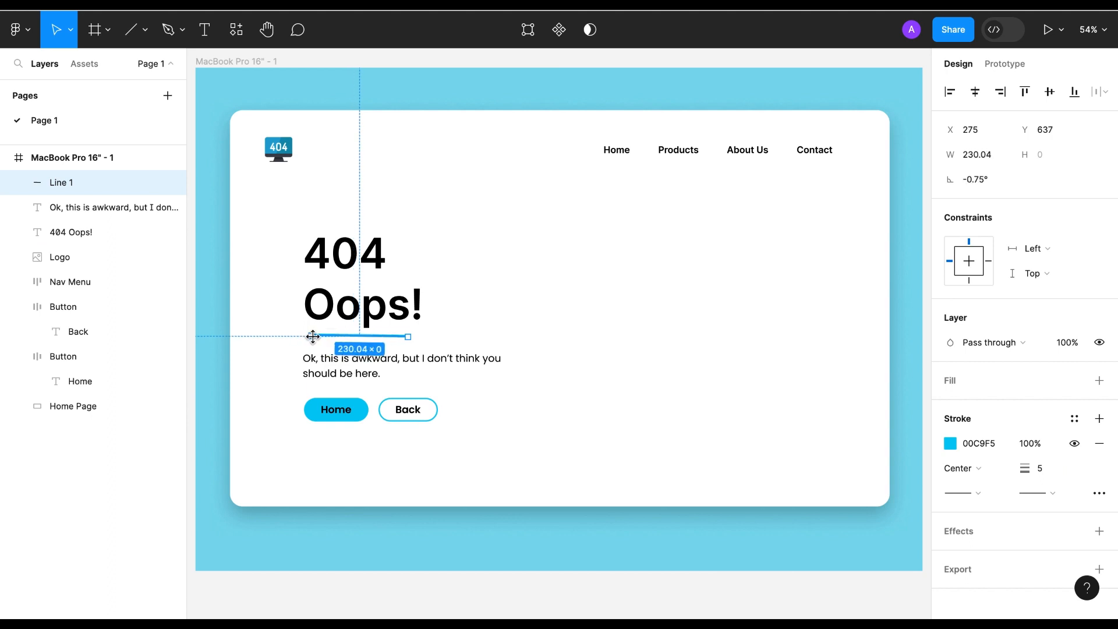
left_click(973, 179)
type("0")
key("Return")
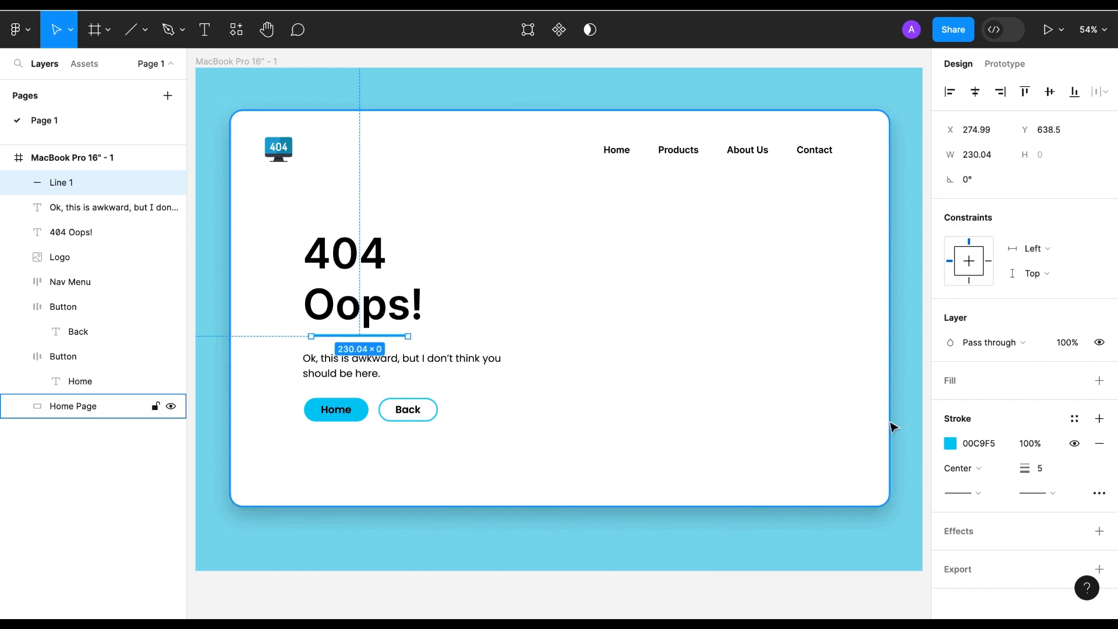
left_click(574, 371)
Outline an irregular seven-sided shape with the Pen tool in the empty right half of the white card.
left_click(168, 32)
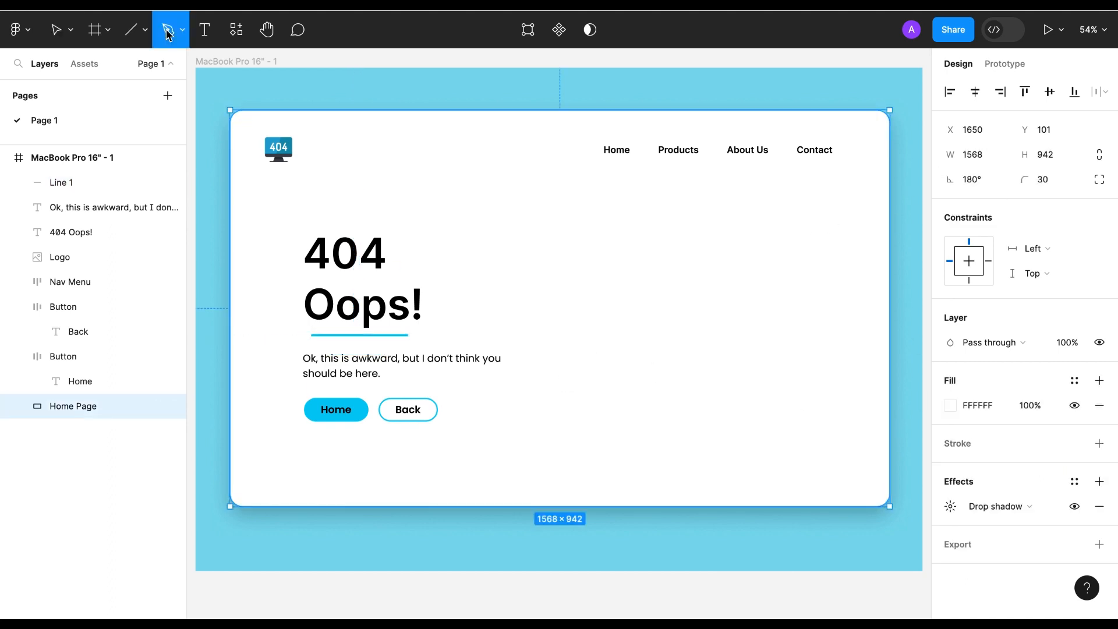
left_click(669, 219)
left_click(769, 241)
left_click(768, 318)
left_click(708, 357)
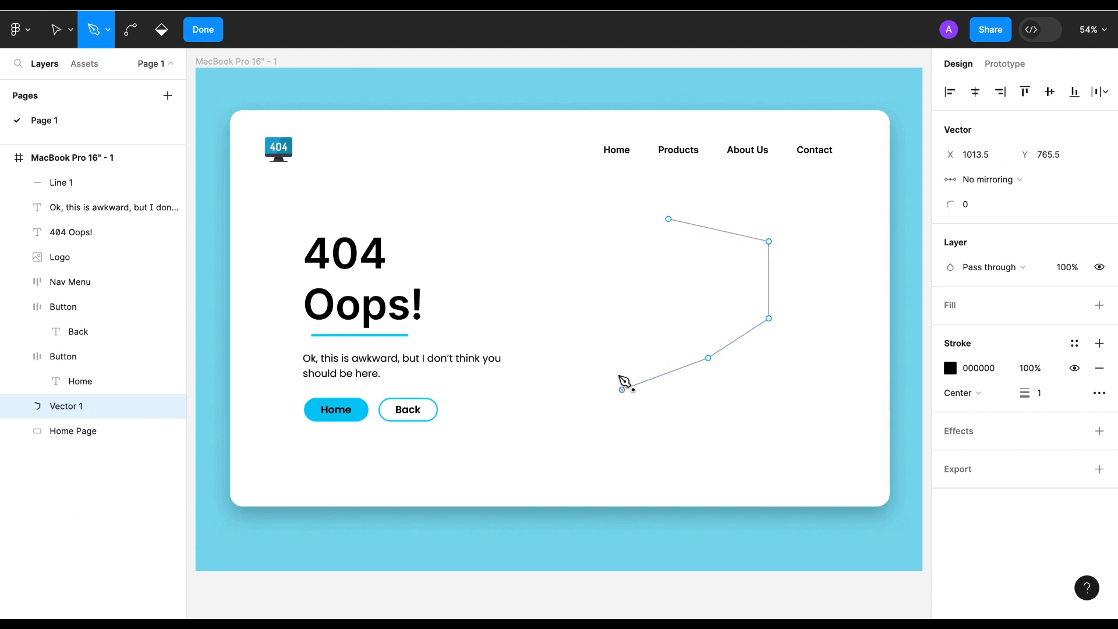
left_click(622, 390)
left_click(590, 303)
left_click(603, 233)
left_click(669, 220)
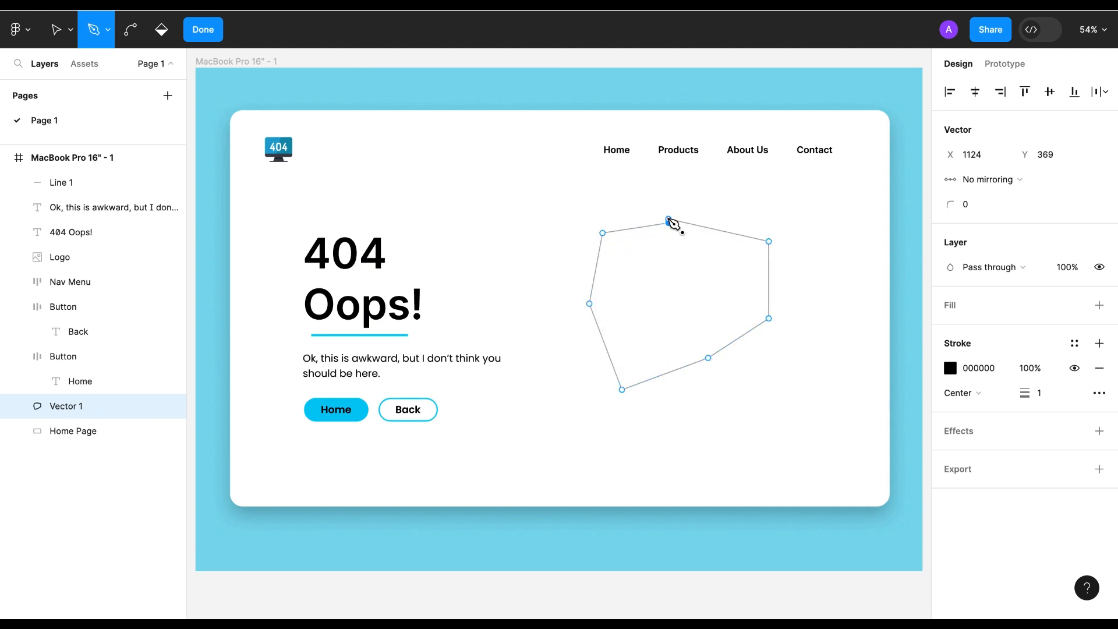
Bend the outline's corners into a smooth blob about 459 × 420 and give it a D9D9D9 fill.
key("ctrl")
left_click_drag(669, 220, 645, 235)
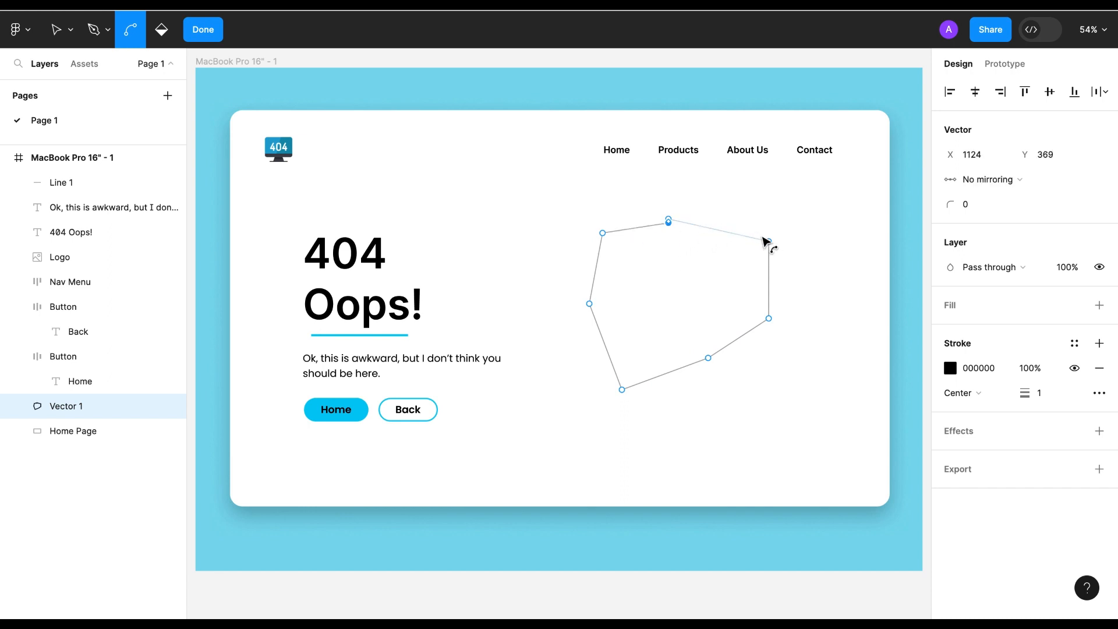
left_click_drag(768, 241, 785, 267)
left_click_drag(768, 318, 770, 324)
left_click(708, 358)
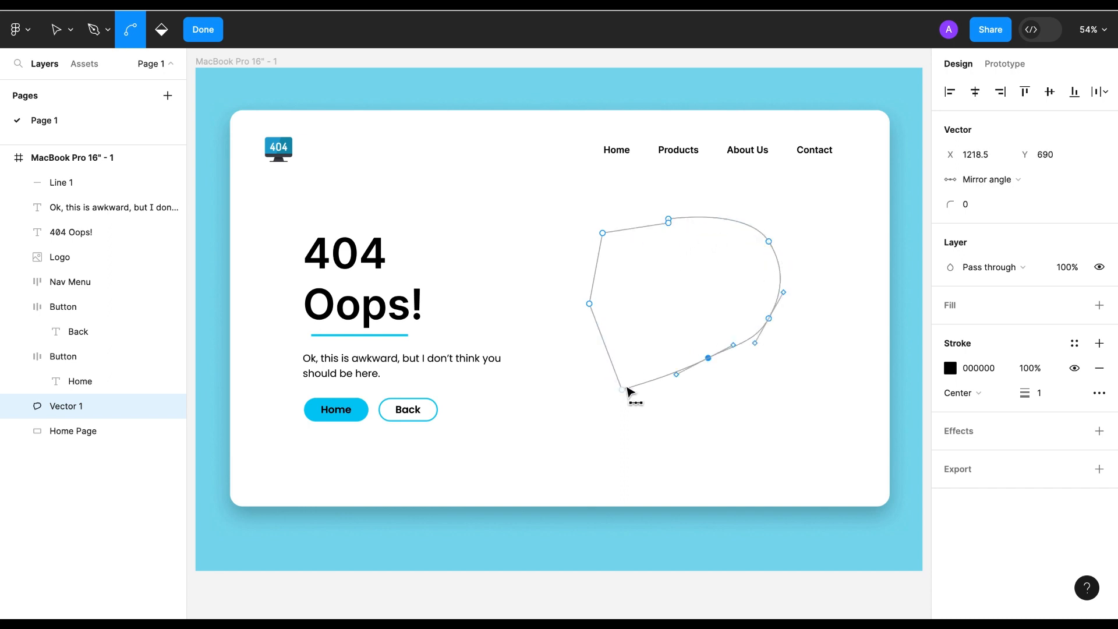
left_click(622, 389)
left_click(589, 304)
left_click(603, 234)
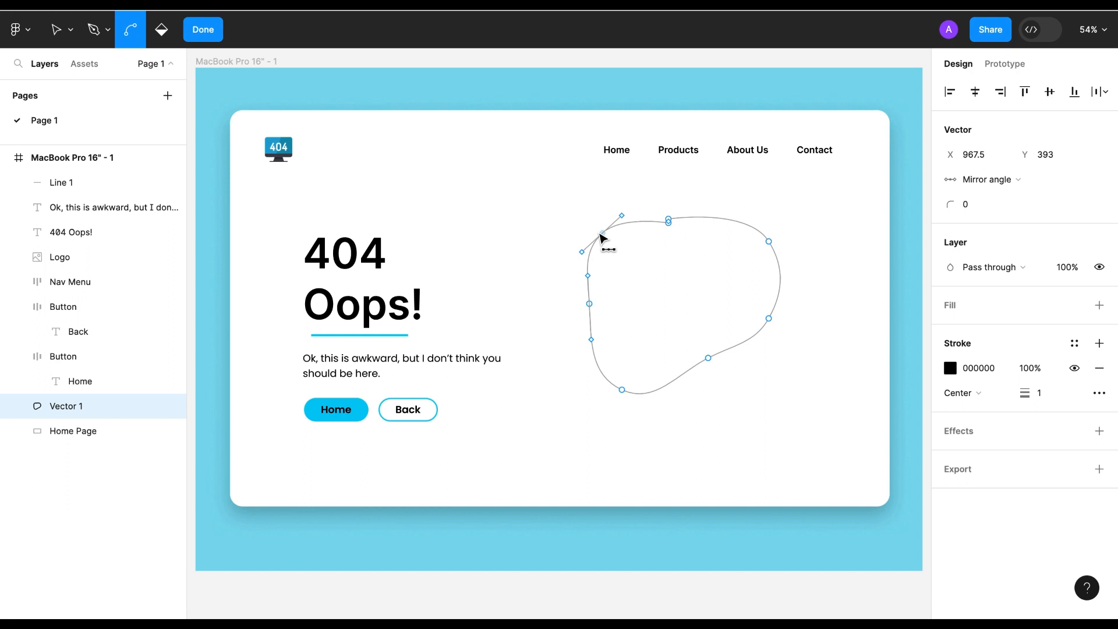
left_click(670, 222)
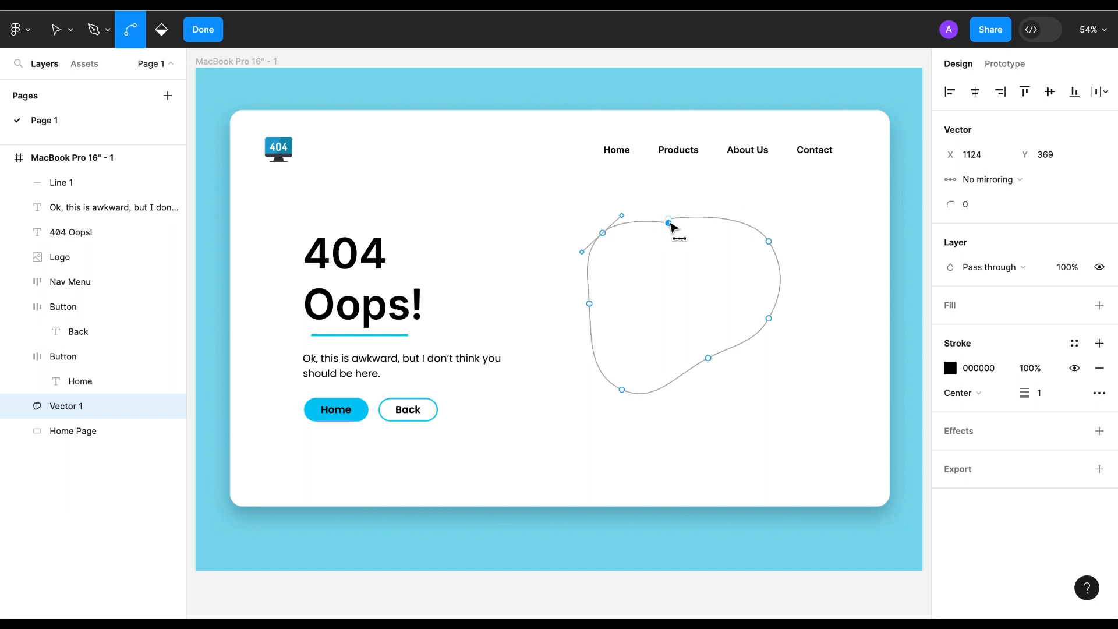
left_click(204, 30)
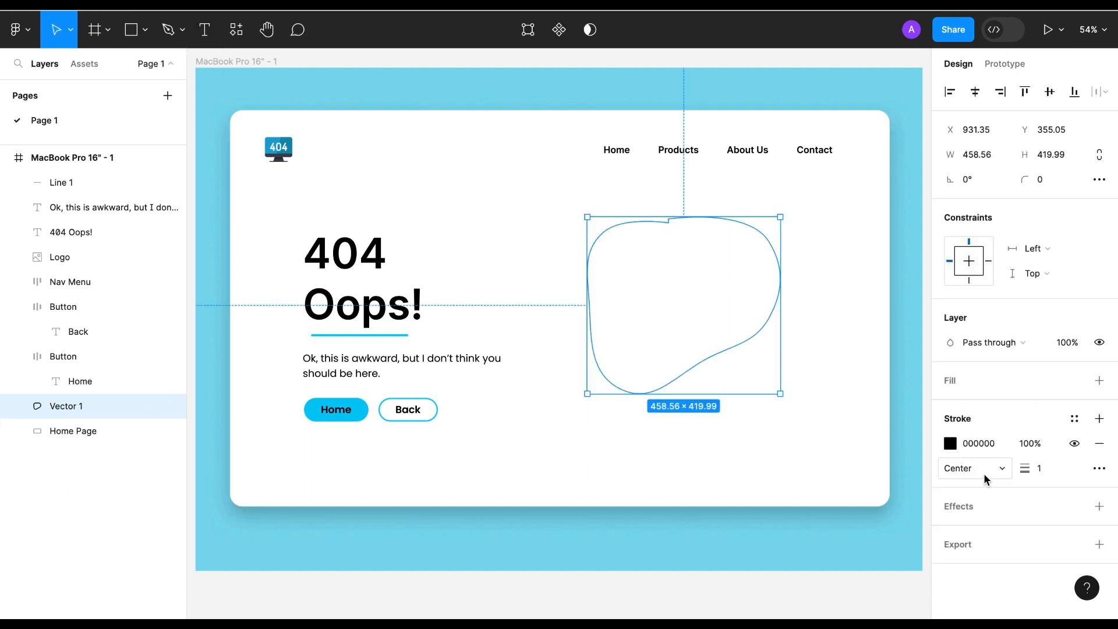
left_click(1099, 381)
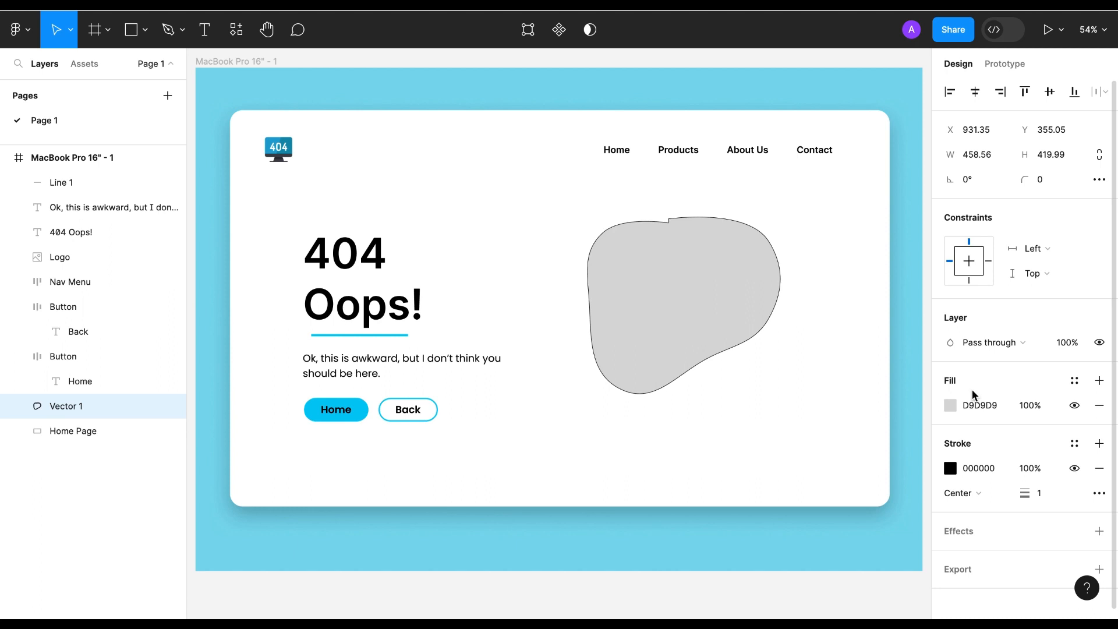
Draw a second closed eight-point outline with the Pen tool, overlapping the grey blob and extending below it.
left_click(166, 30)
left_click(616, 269)
left_click(681, 240)
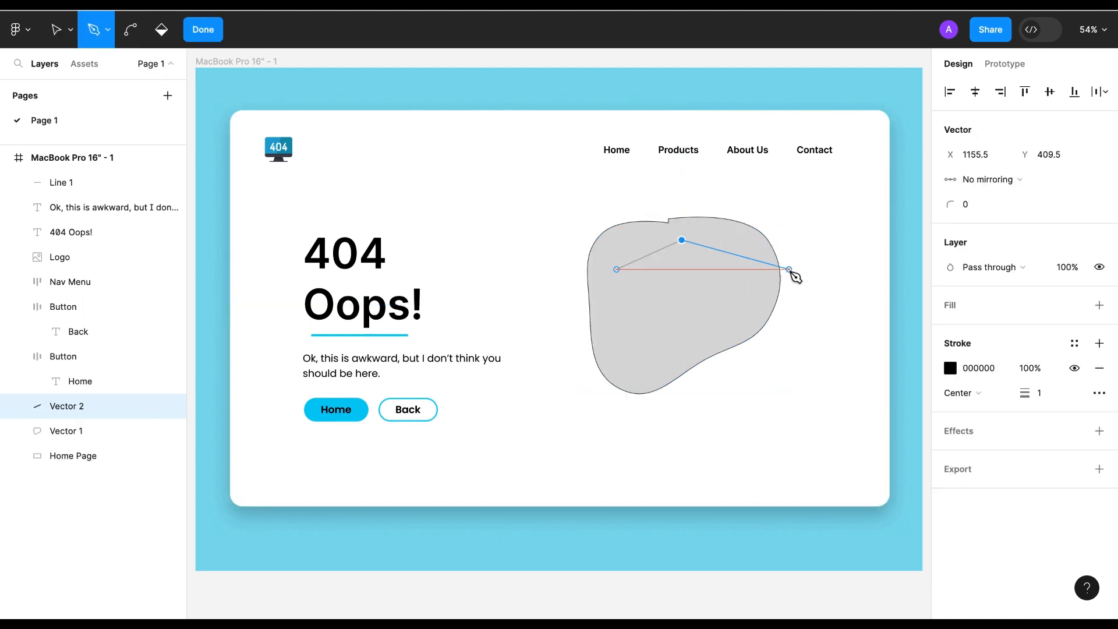
left_click(789, 269)
left_click(788, 350)
left_click(751, 408)
left_click(653, 455)
left_click(578, 408)
left_click(573, 316)
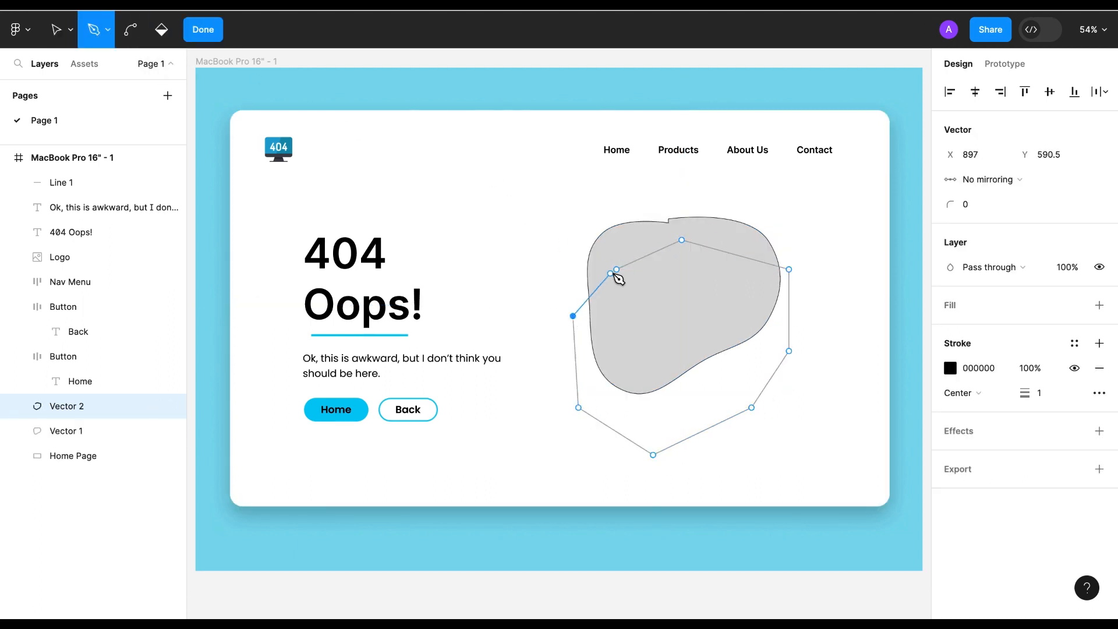
left_click(616, 269)
Bend all eight corners of the second outline into smooth curves.
key("ctrl")
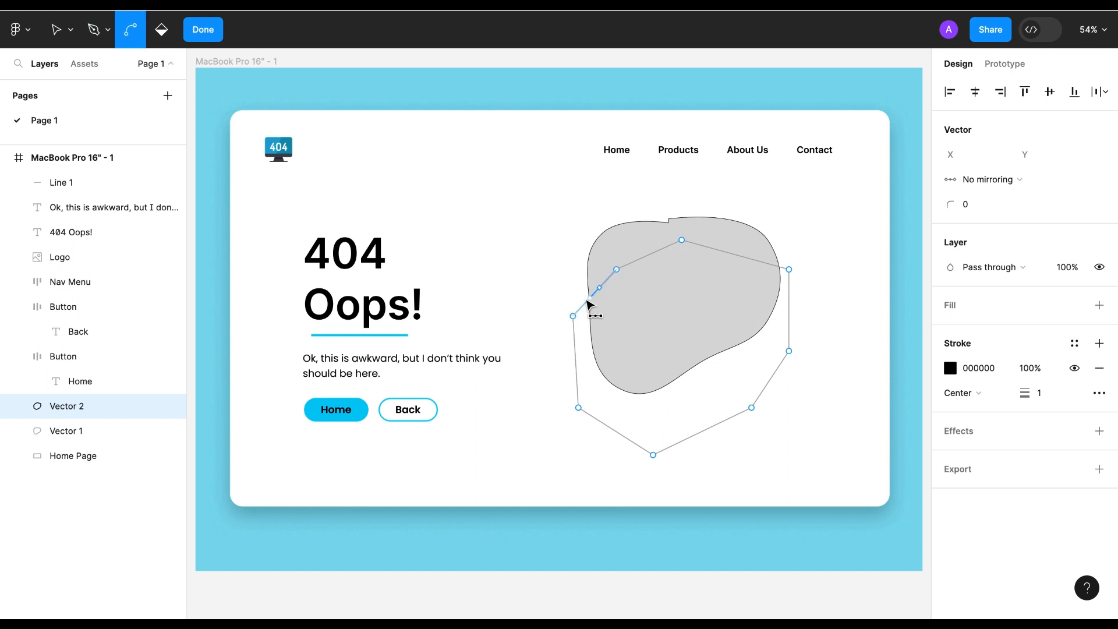
left_click(573, 316, "ctrl")
left_click(616, 269, "ctrl")
left_click(681, 240, "ctrl")
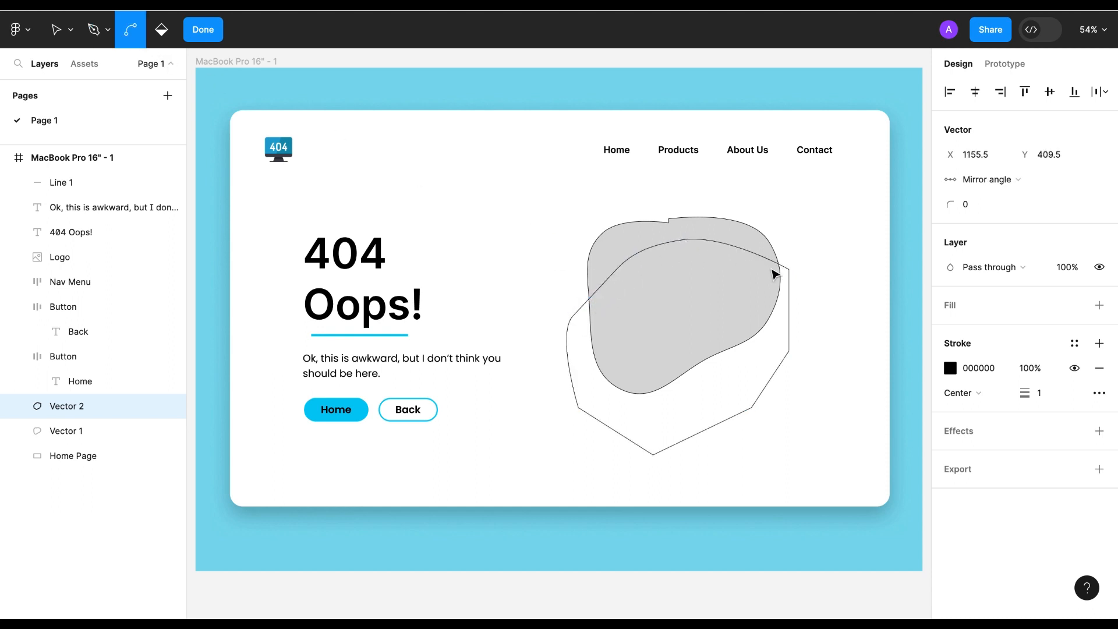
left_click(789, 269, "ctrl")
left_click(789, 351, "ctrl")
left_click(753, 408, "ctrl")
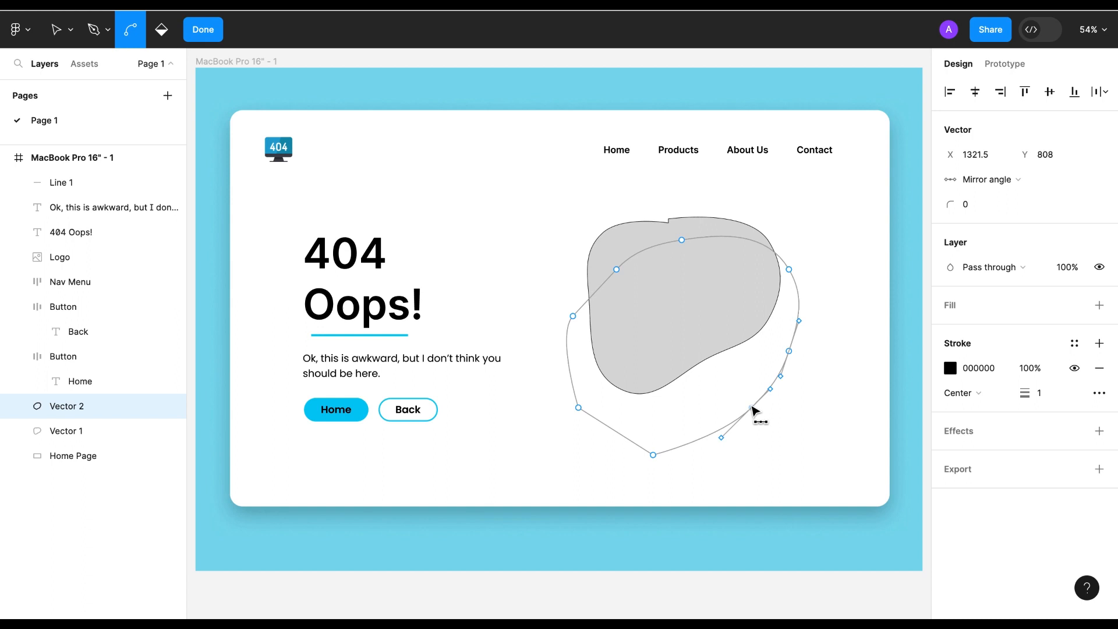
left_click(654, 455, "ctrl")
left_click(579, 408, "ctrl")
Reshape the second outline into a wavier closed curve about 529 × 523 by adjusting its lower-right, upper-right and left corner points.
left_click(751, 409)
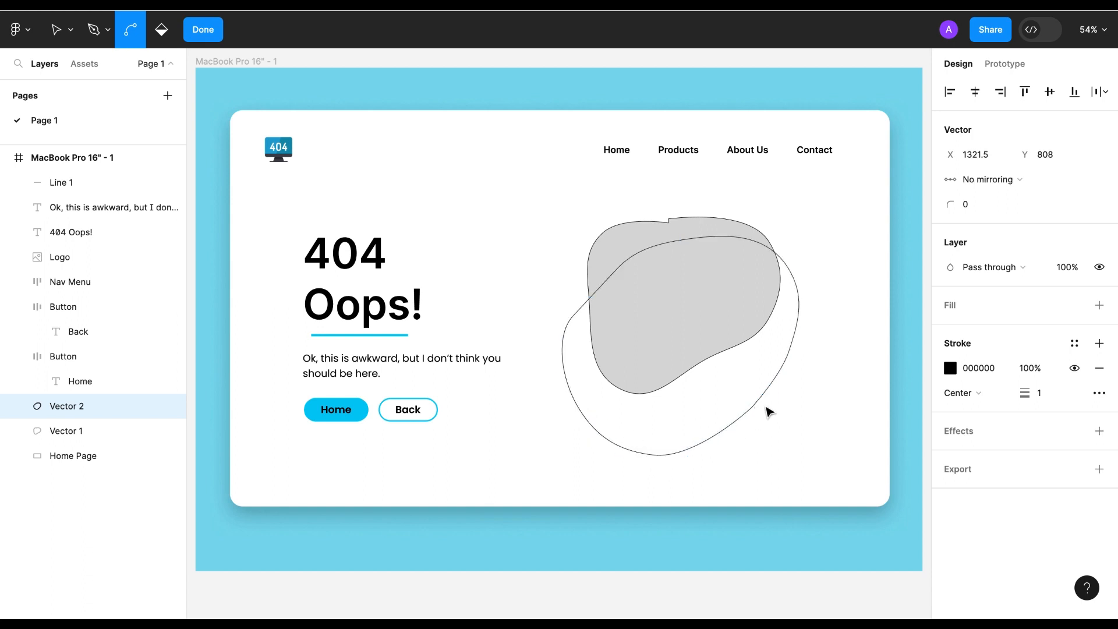
left_click(751, 409, "ctrl")
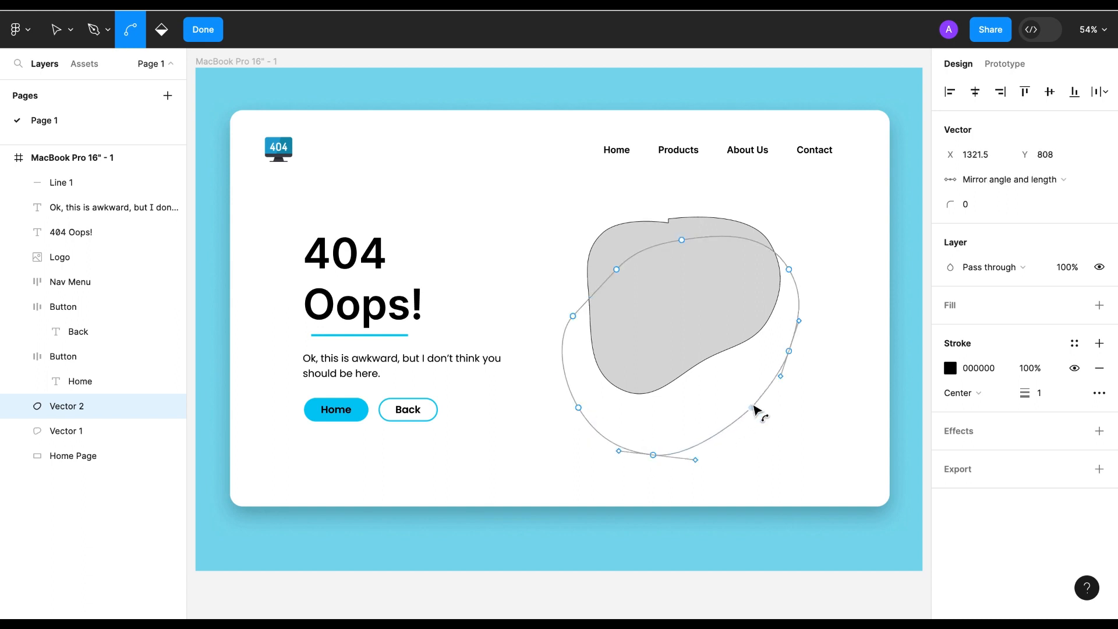
left_click_drag(753, 410, 711, 429)
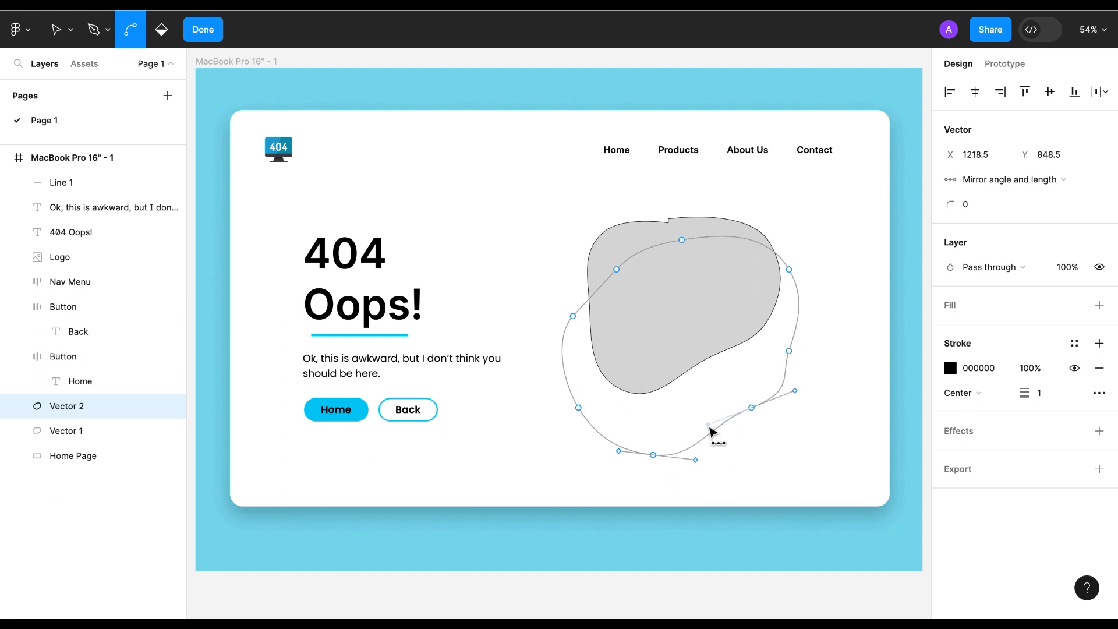
left_click(790, 269)
left_click_drag(790, 270, 787, 317)
left_click(574, 316)
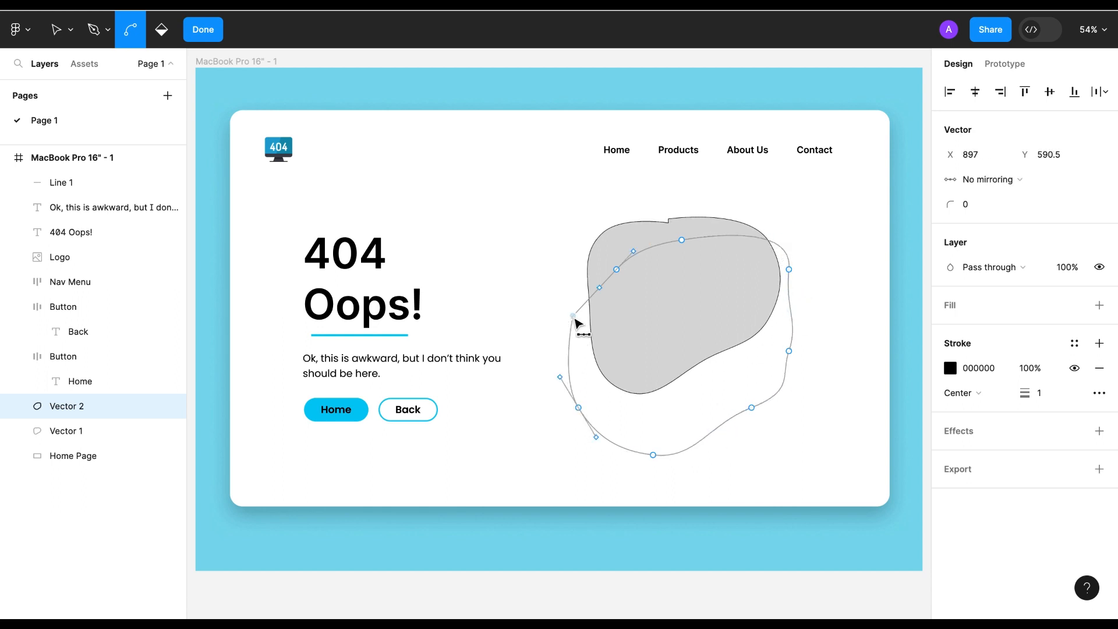
left_click_drag(573, 319, 578, 351)
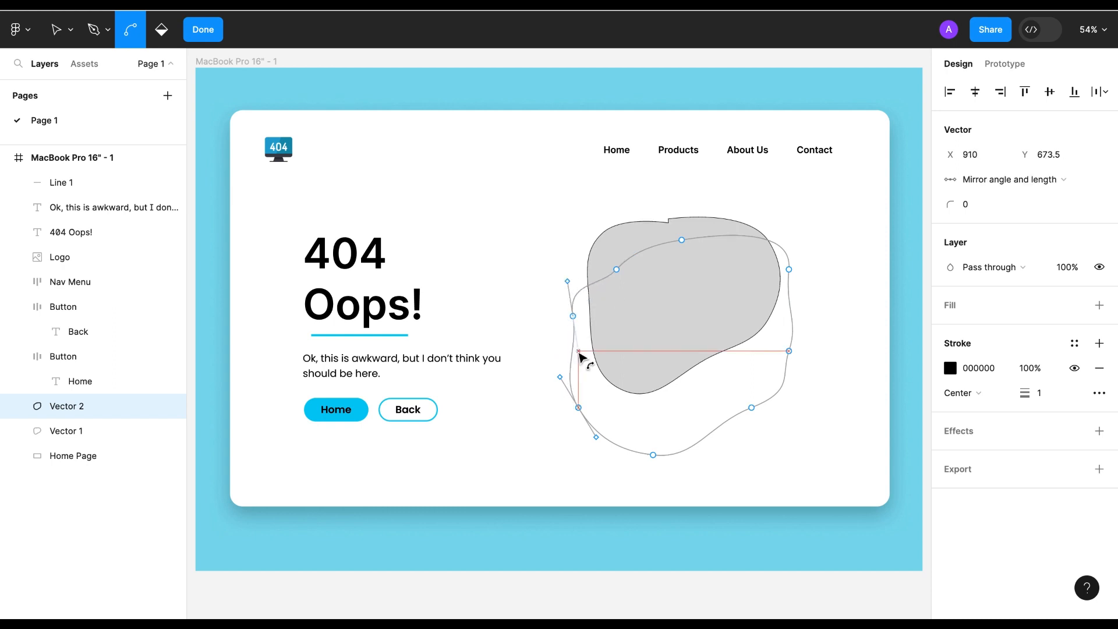
Enlarge the grey blob to about 581 × 532.
left_click(631, 242)
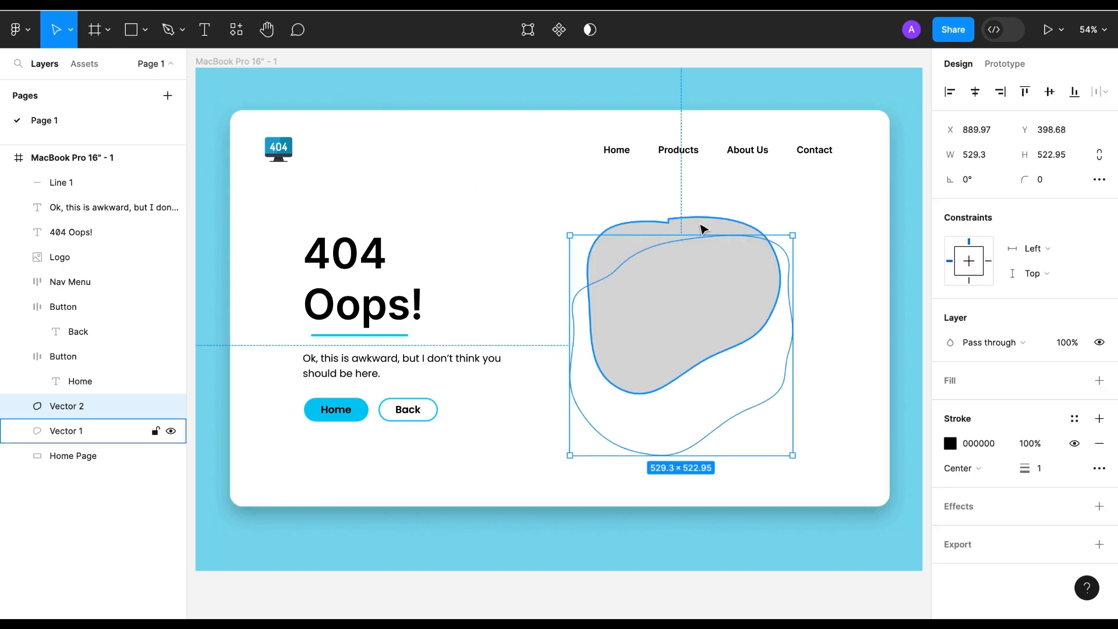
left_click_drag(783, 217, 804, 197)
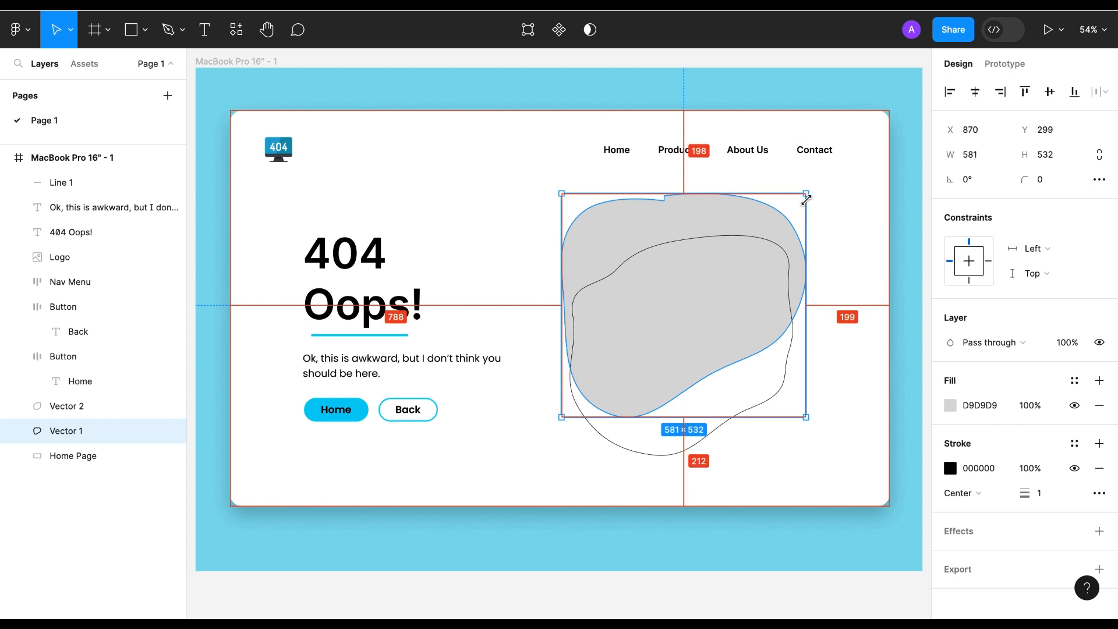
left_click(520, 484)
Remove the grey blob's stroke and fill it with 00C9F5 at 12% opacity.
left_click(639, 254)
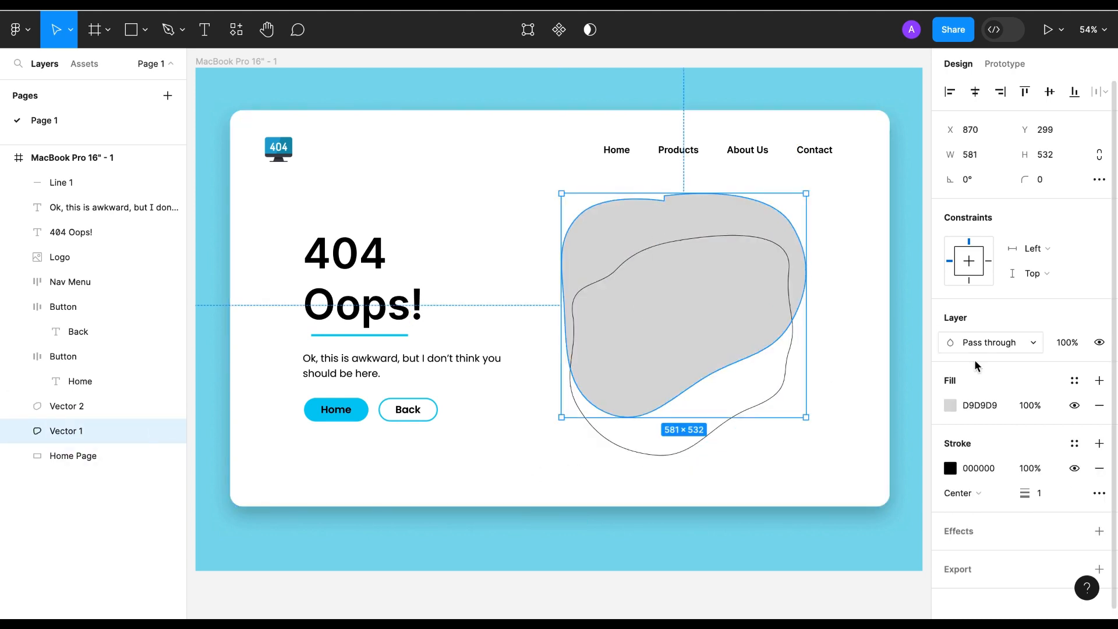
left_click(1098, 469)
left_click(950, 406)
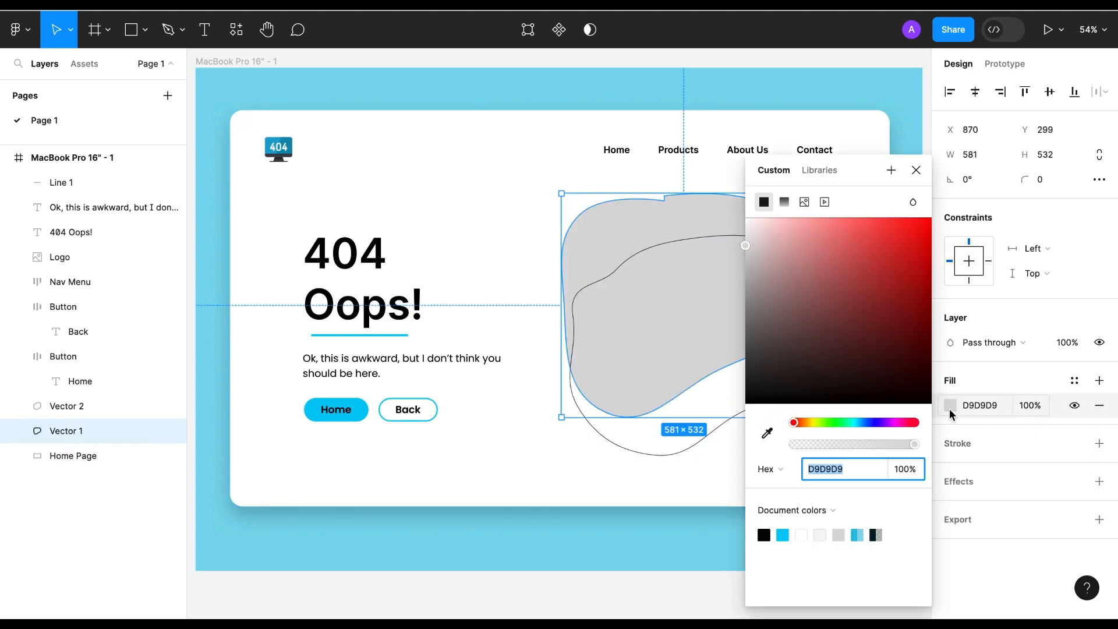
left_click(783, 534)
left_click_drag(913, 444, 808, 445)
left_click(916, 170)
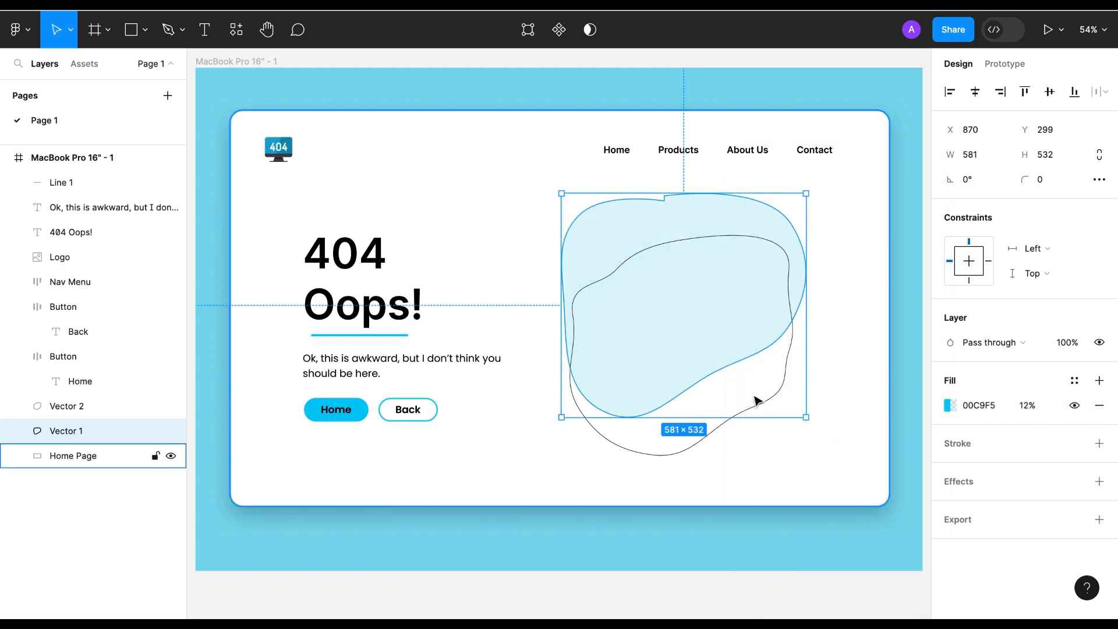
Fill the second outlined blob with 00C9F5 at 12% opacity and remove its black stroke.
left_click(754, 400)
left_click(92, 429)
left_click(81, 406)
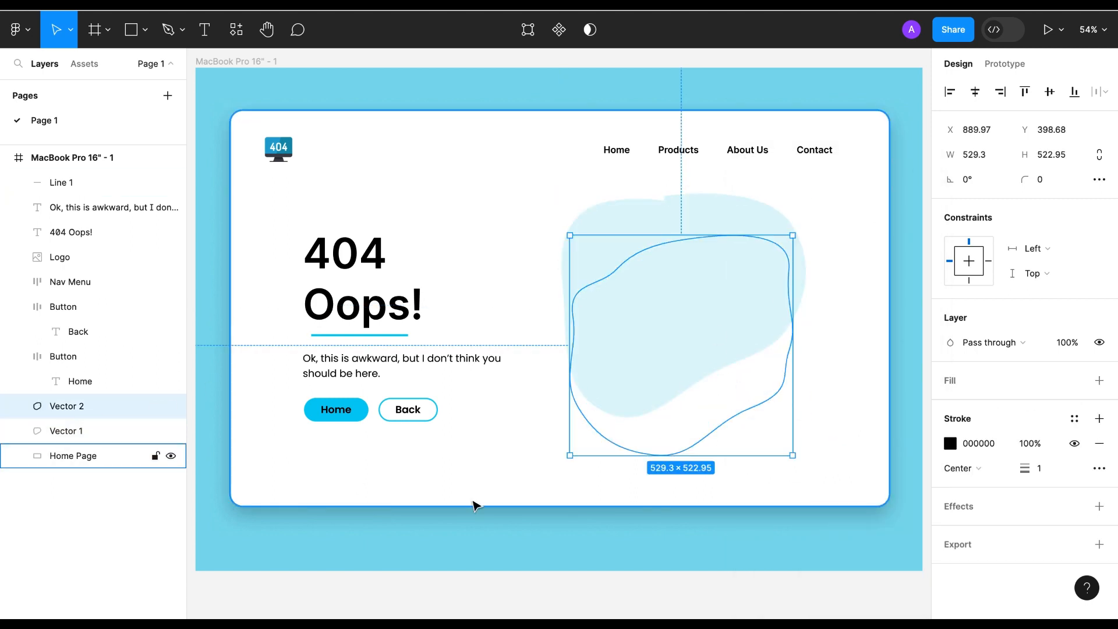
left_click(1100, 380)
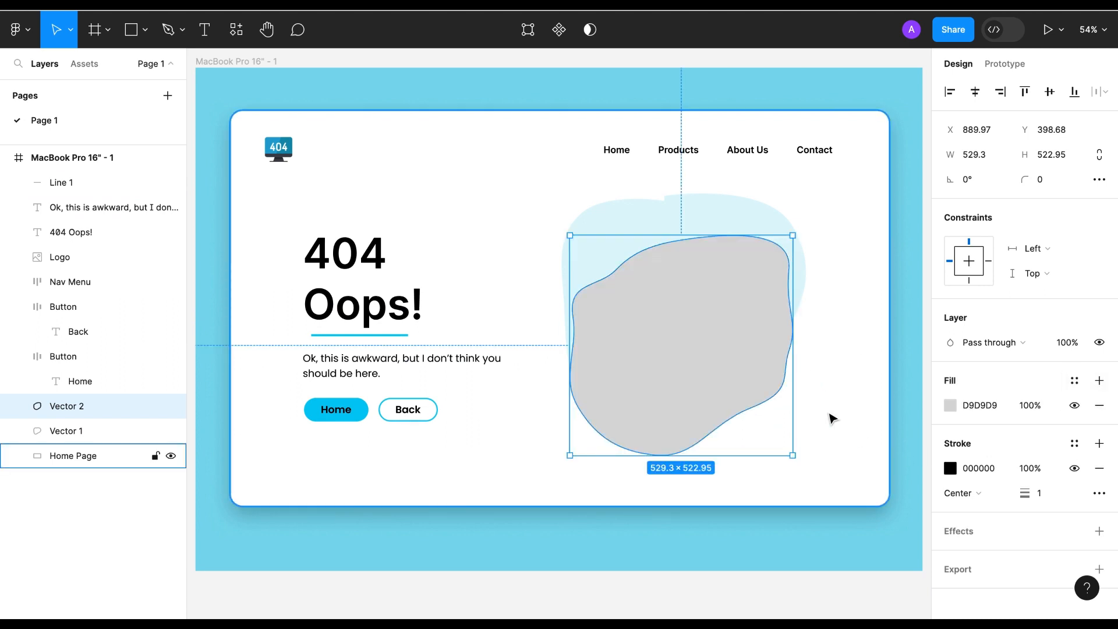
left_click(950, 405)
left_click(789, 529)
left_click(1100, 469)
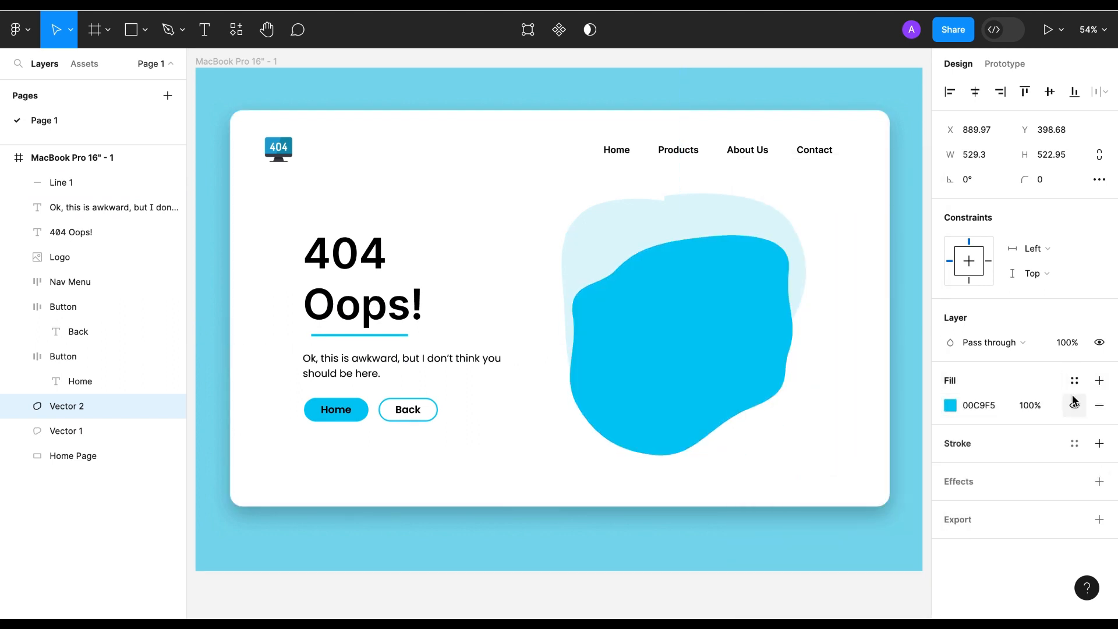
left_click(950, 405)
left_click_drag(913, 444, 808, 445)
left_click(829, 295)
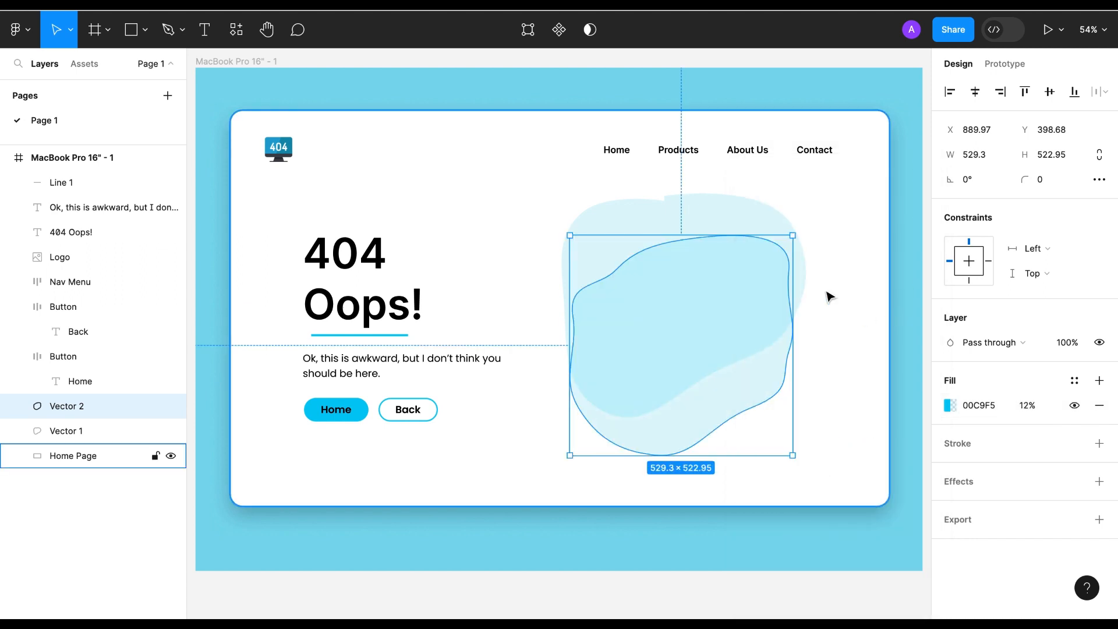
left_click(829, 295)
Duplicate a blob as a small 117 × 115 copy beside the large shapes and a 213 × 269 copy over the card's lower-right corner.
left_click(755, 285)
key("ctrl+d")
left_click_drag(755, 285, 831, 233)
left_click_drag(643, 399, 671, 499)
key("ctrl+d")
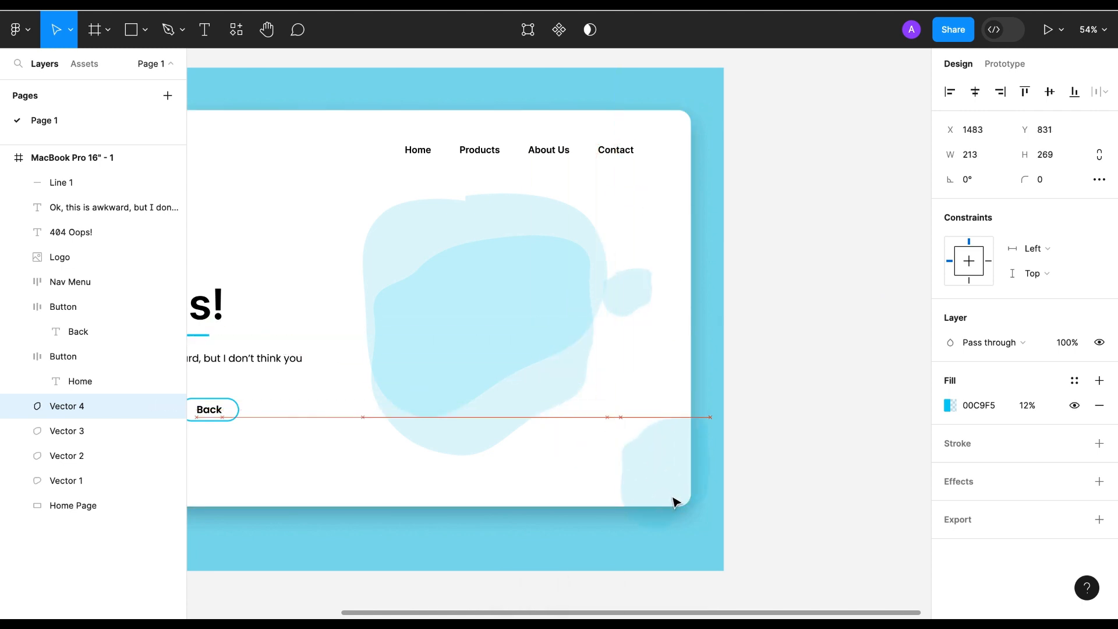
scroll(619, 462, "left", 5)
scroll(554, 417, "up", 2)
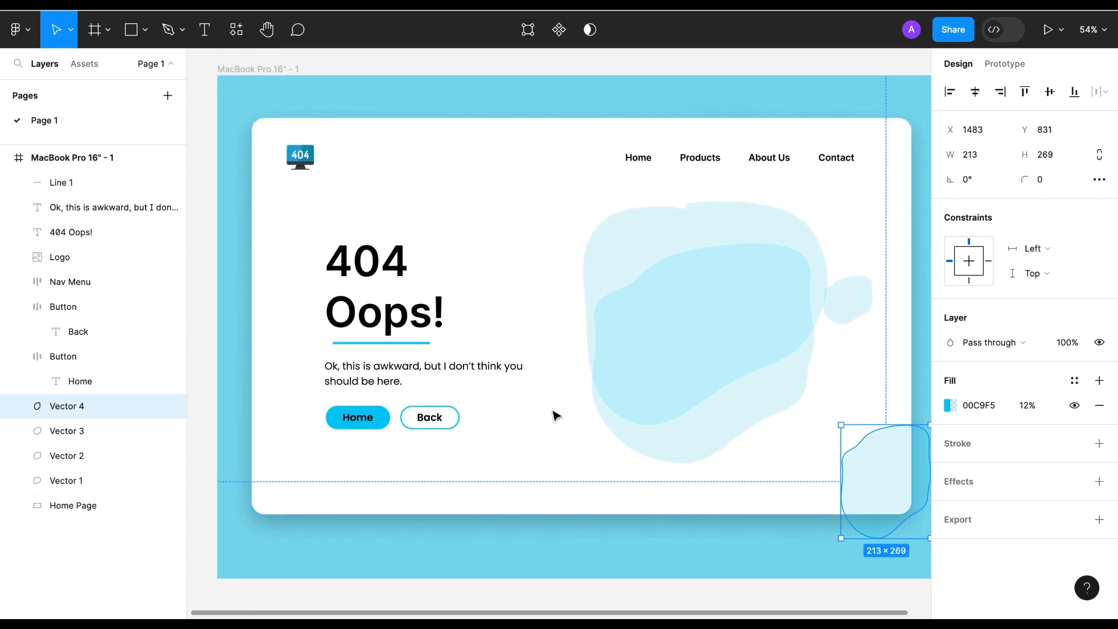
scroll(554, 416, "right", 2)
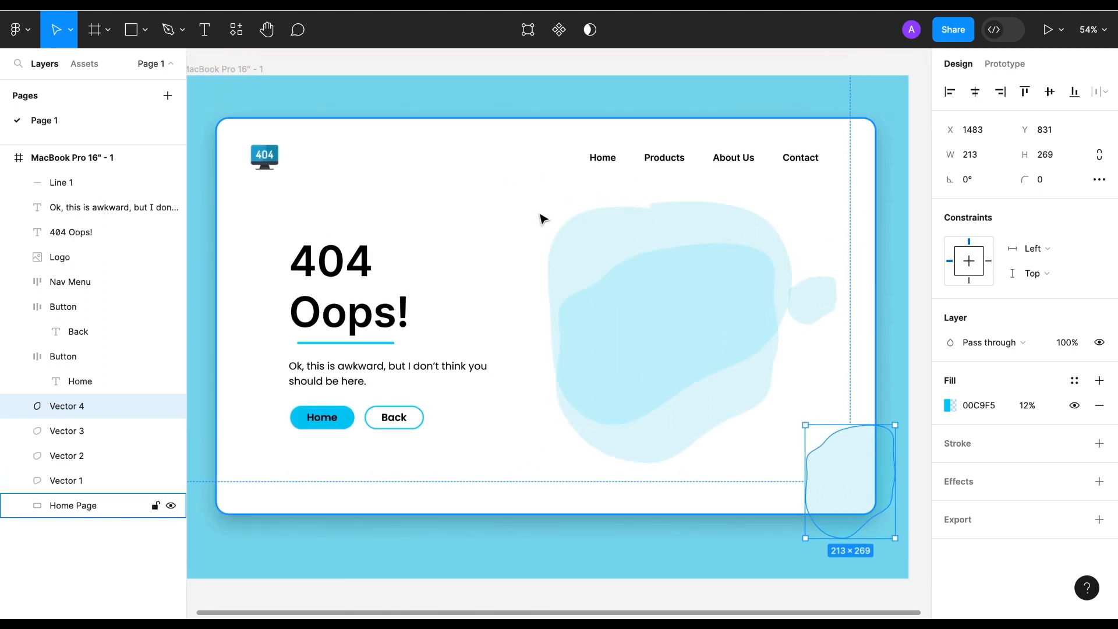
Add a drop shadow coloured 00C9F5 to the largest blob and reduce the shadow's opacity.
left_click(611, 238)
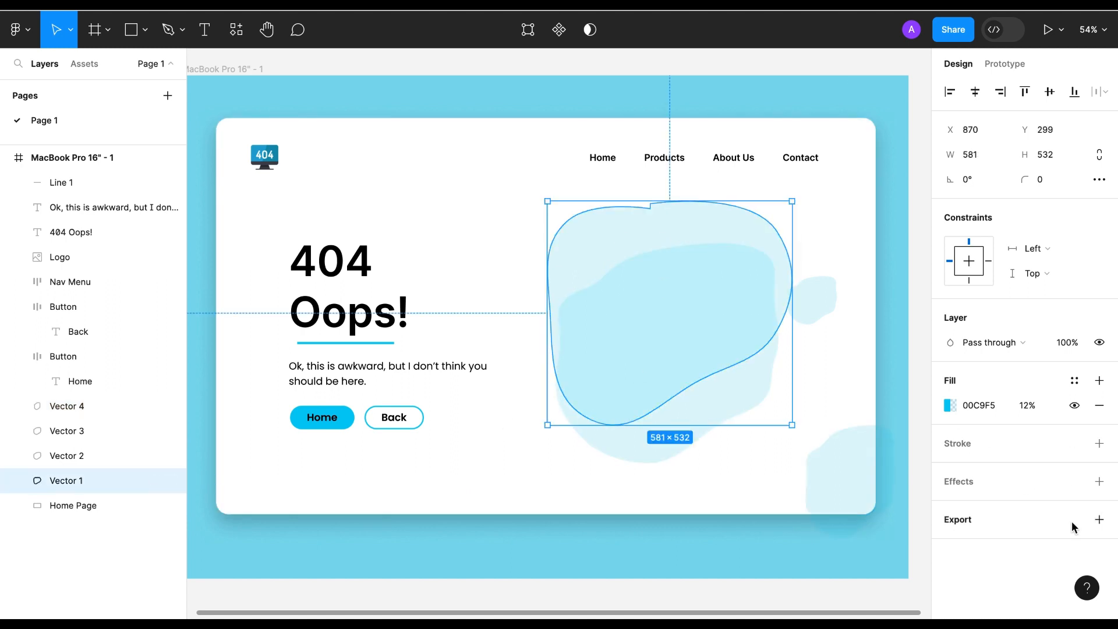
left_click(1099, 482)
left_click(950, 506)
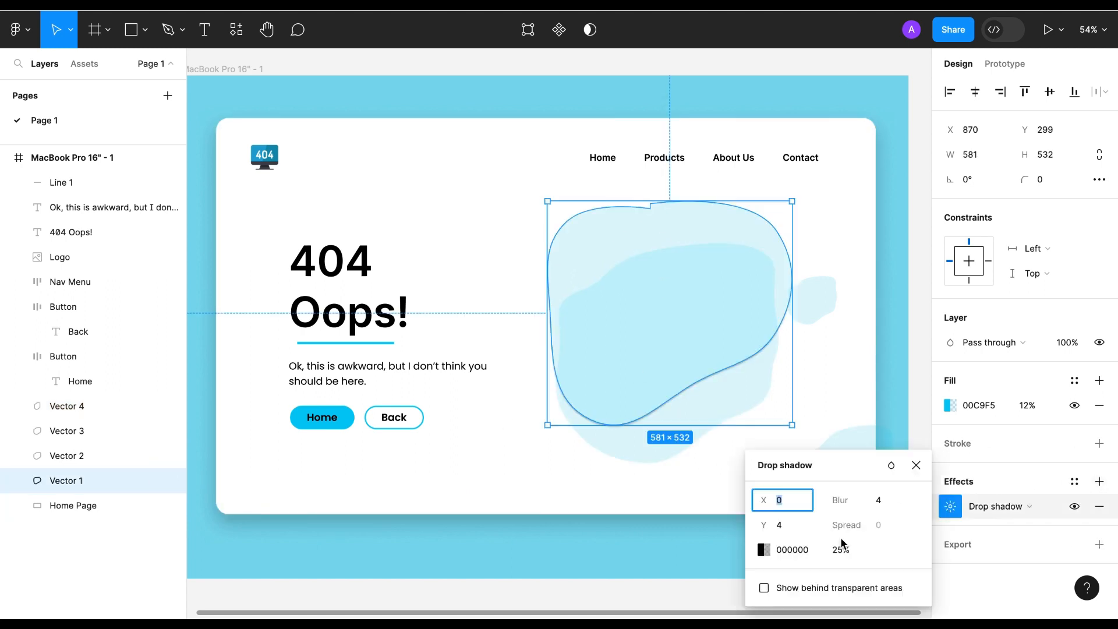
left_click(763, 549)
left_click(614, 534)
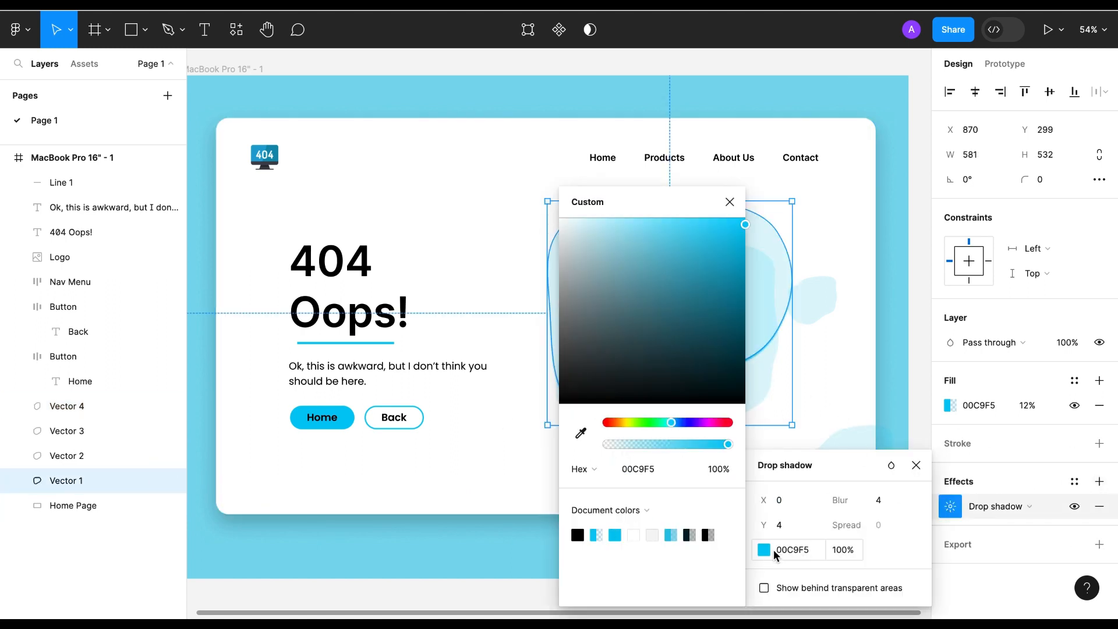
left_click(844, 552)
Add a drop shadow to the second large blob, coloured 00C9F5 at 20% opacity.
left_click(767, 394)
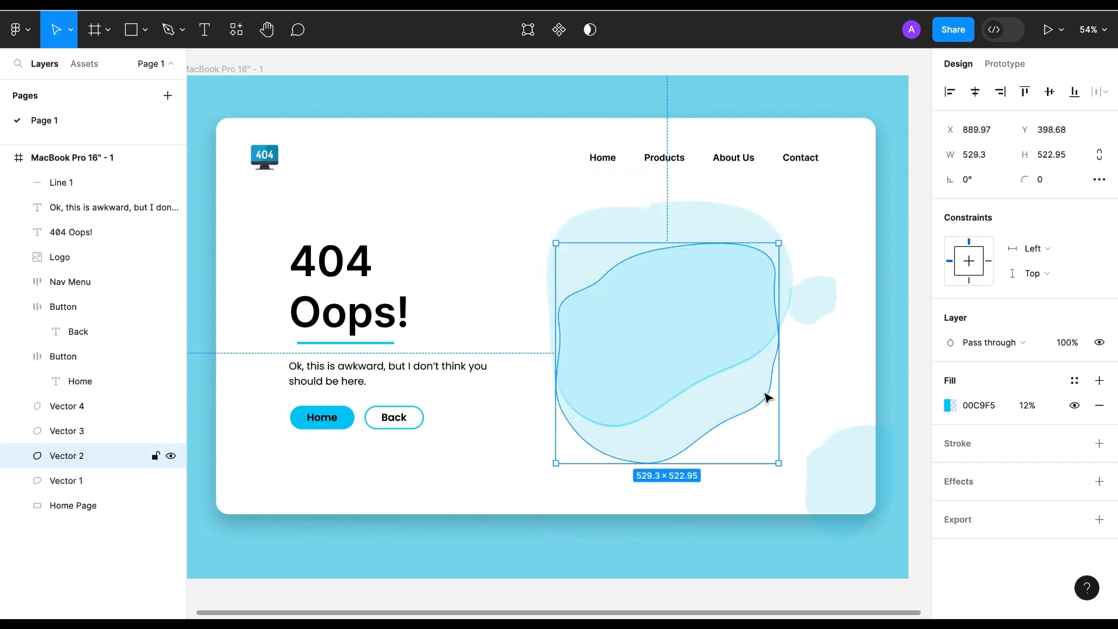
left_click(1105, 480)
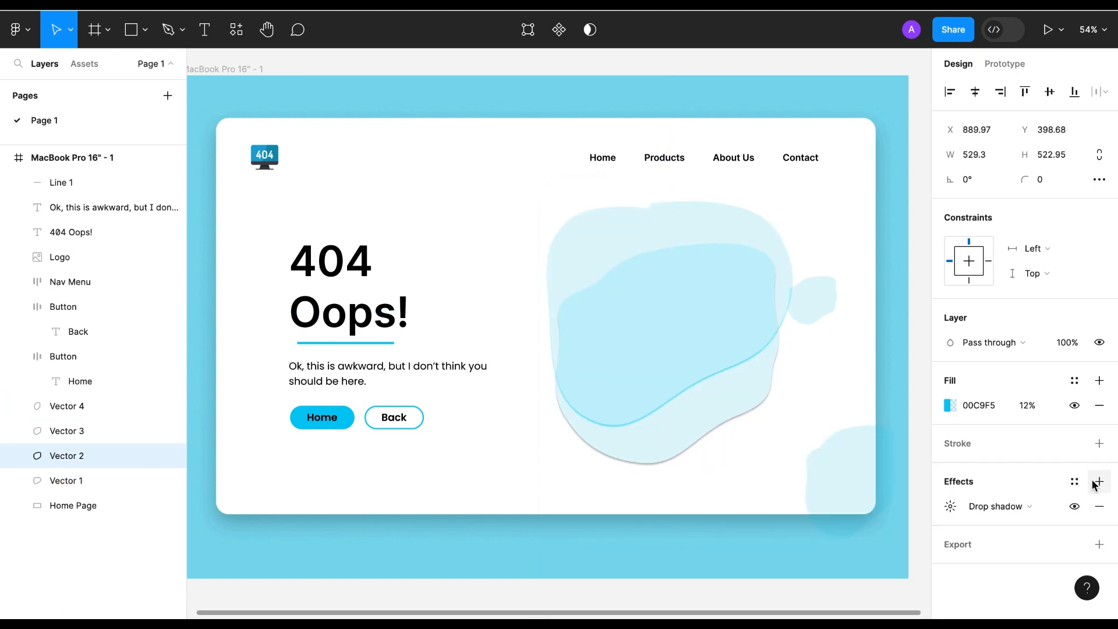
left_click(950, 506)
left_click(764, 550)
left_click(614, 535)
left_click(842, 551)
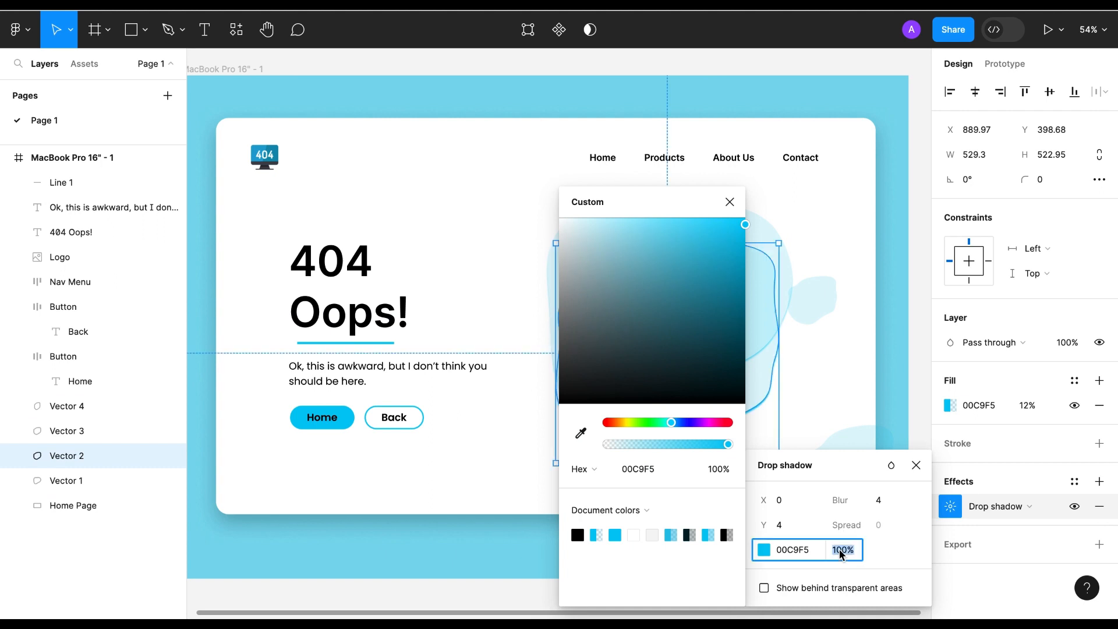
type("20")
key("Return")
Set the largest blob's drop shadow opacity to 30%.
left_click(67, 480)
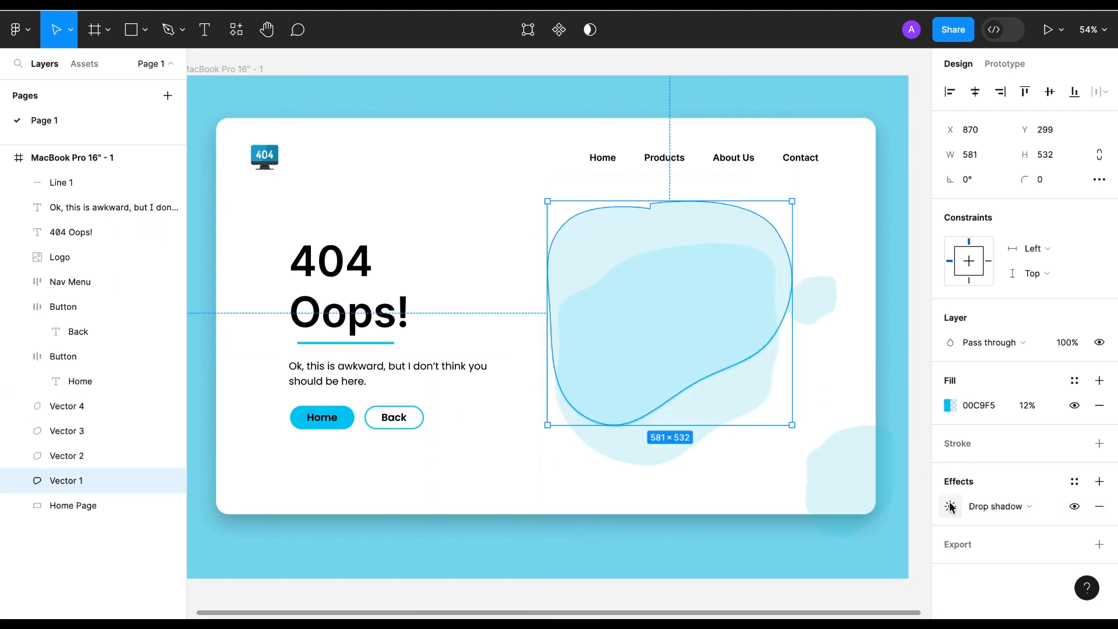
left_click(950, 506)
left_click(838, 550)
left_click(851, 398)
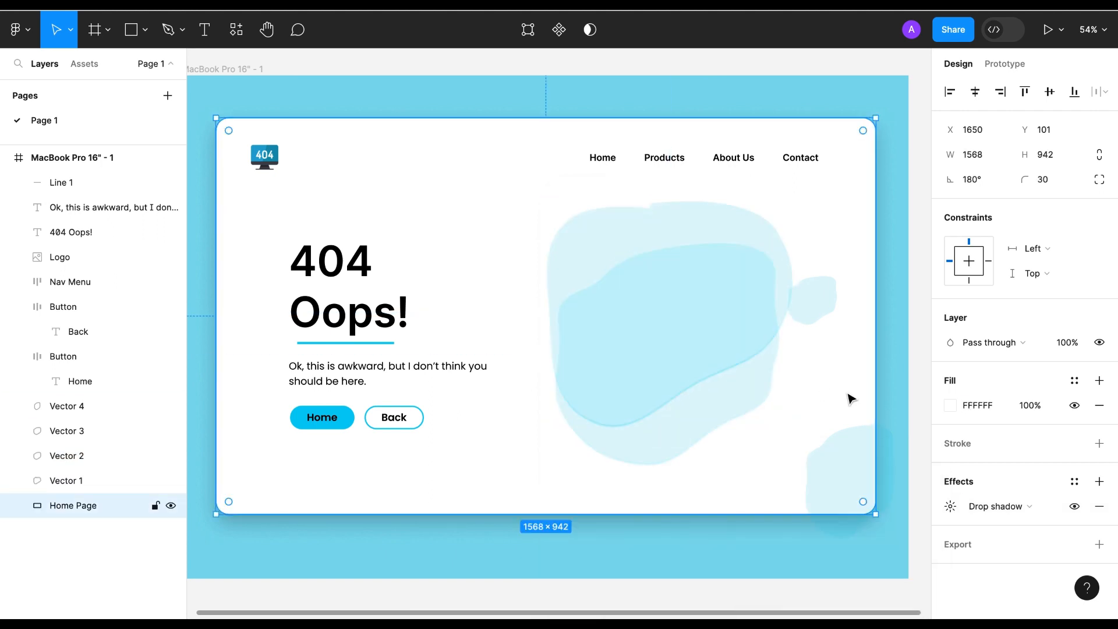
Add a drop shadow coloured 00C9F5 with lowered opacity to the small 117 × 115 blob.
left_click(811, 306)
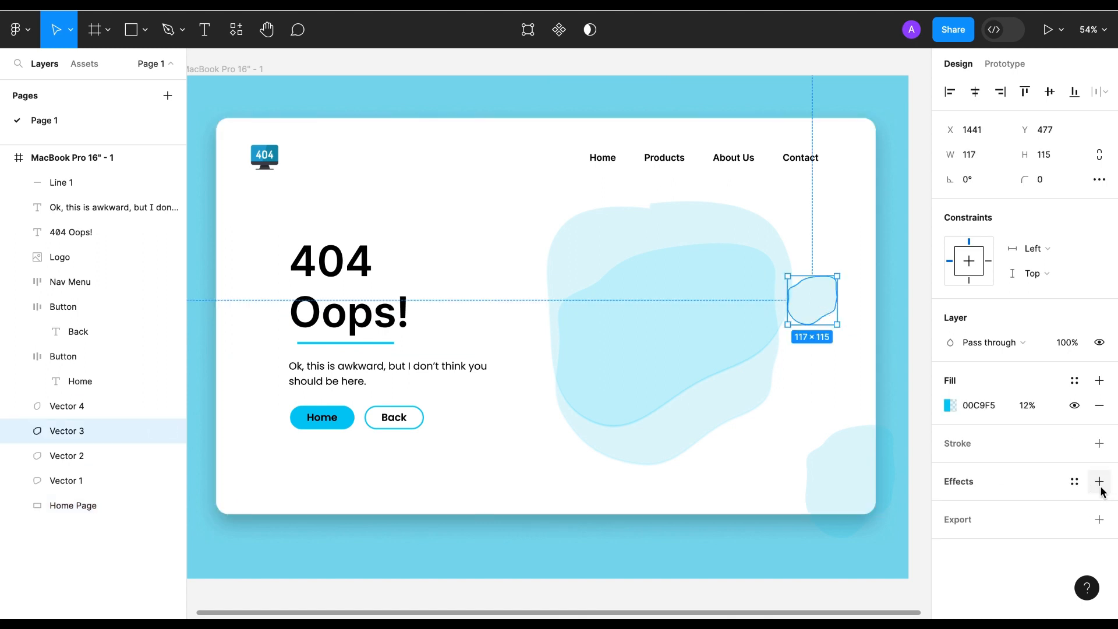
left_click(1099, 482)
left_click(950, 506)
left_click(763, 550)
left_click(615, 535)
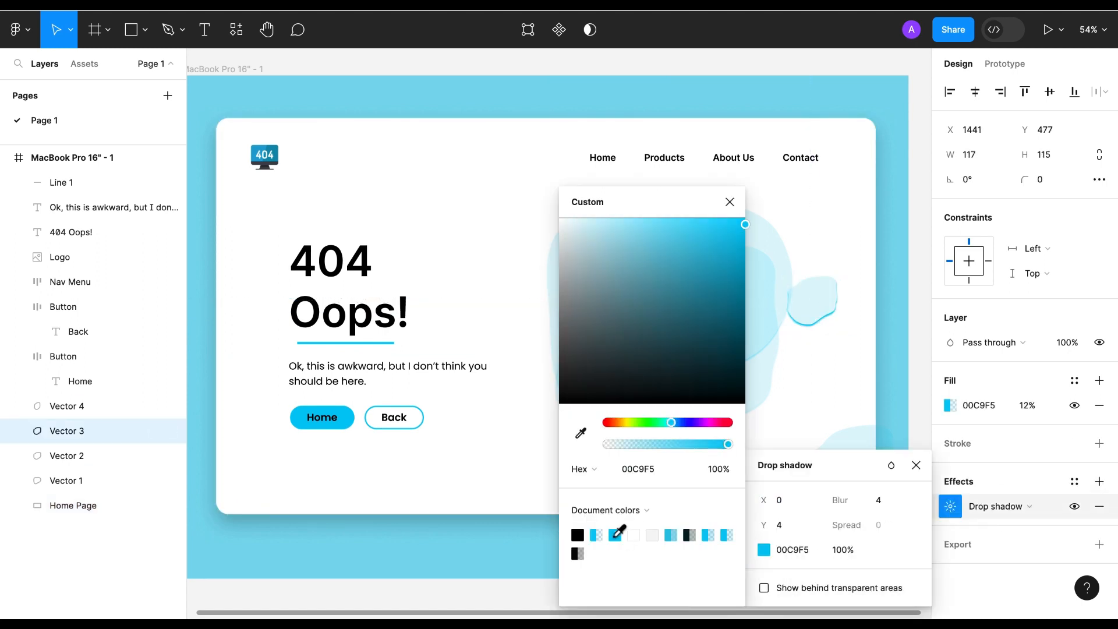
left_click_drag(721, 450, 641, 439)
left_click(849, 441)
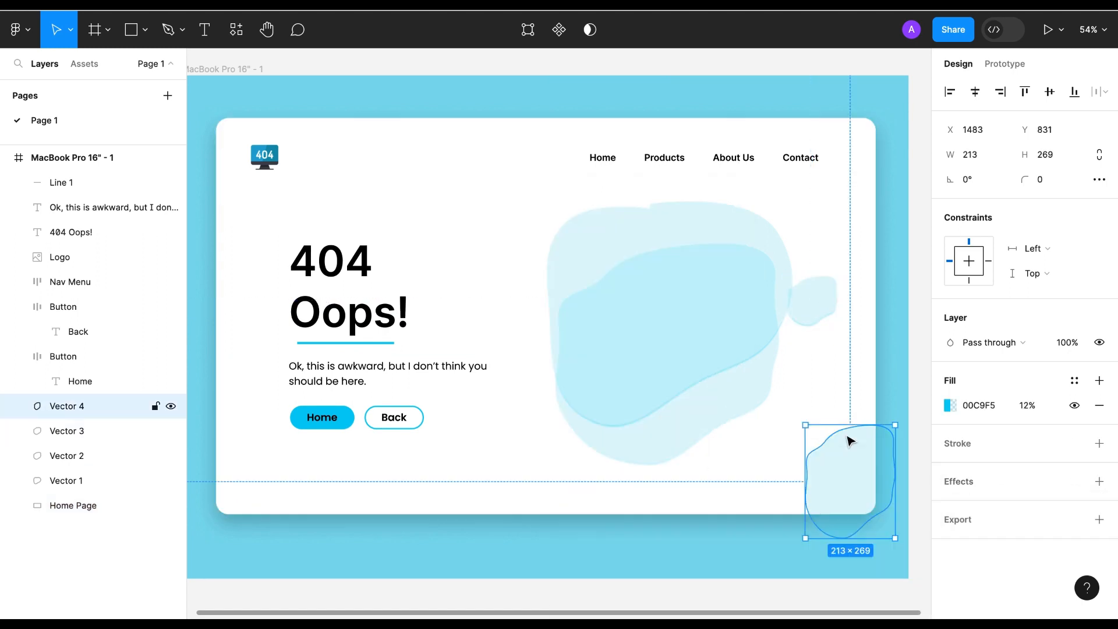
Reduce the largest blob's drop shadow opacity to about 19%.
left_click(594, 257)
left_click(951, 506)
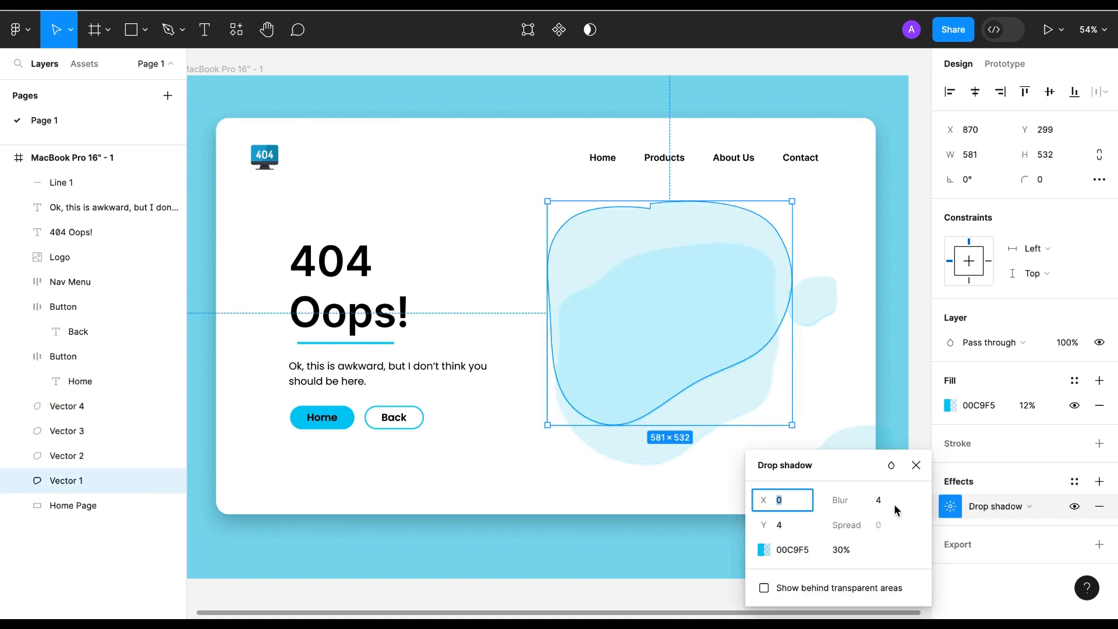
left_click(764, 550)
left_click_drag(644, 442, 627, 443)
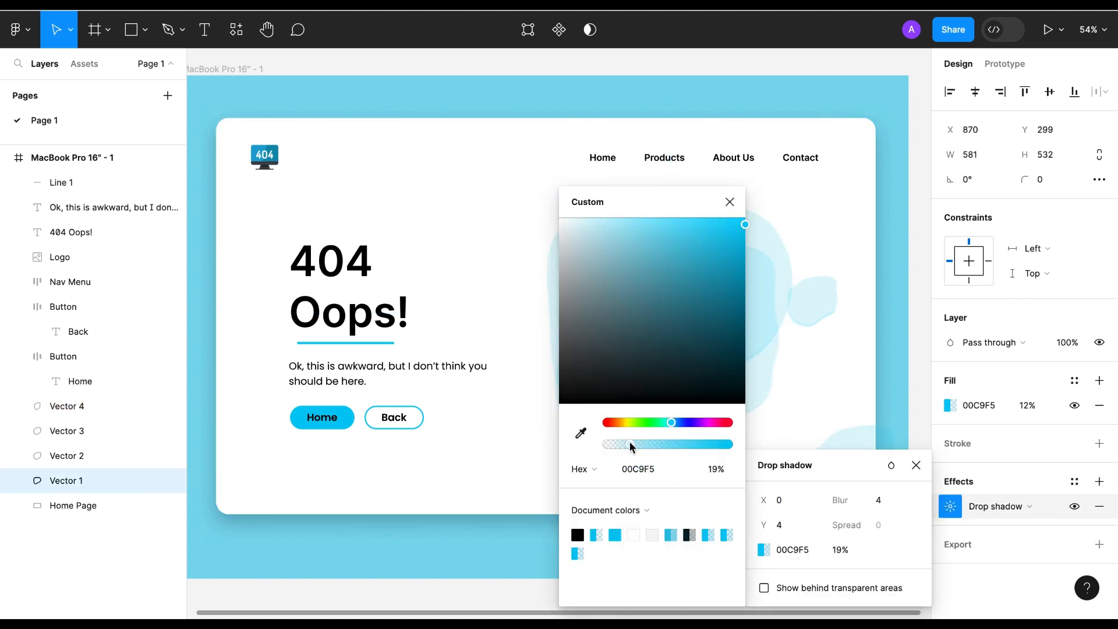
left_click(862, 366)
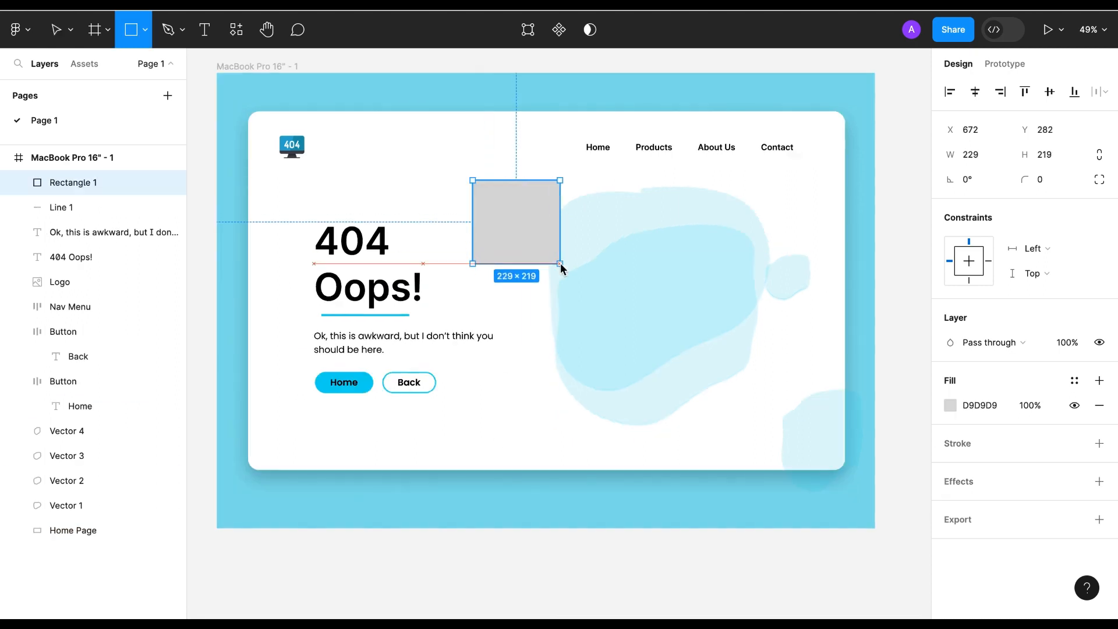
Draw a rectangle about 229 × 219 between the heading and the blobs and run the Unsplash plugin on it.
left_click_drag(472, 179, 561, 264)
right_click(513, 236)
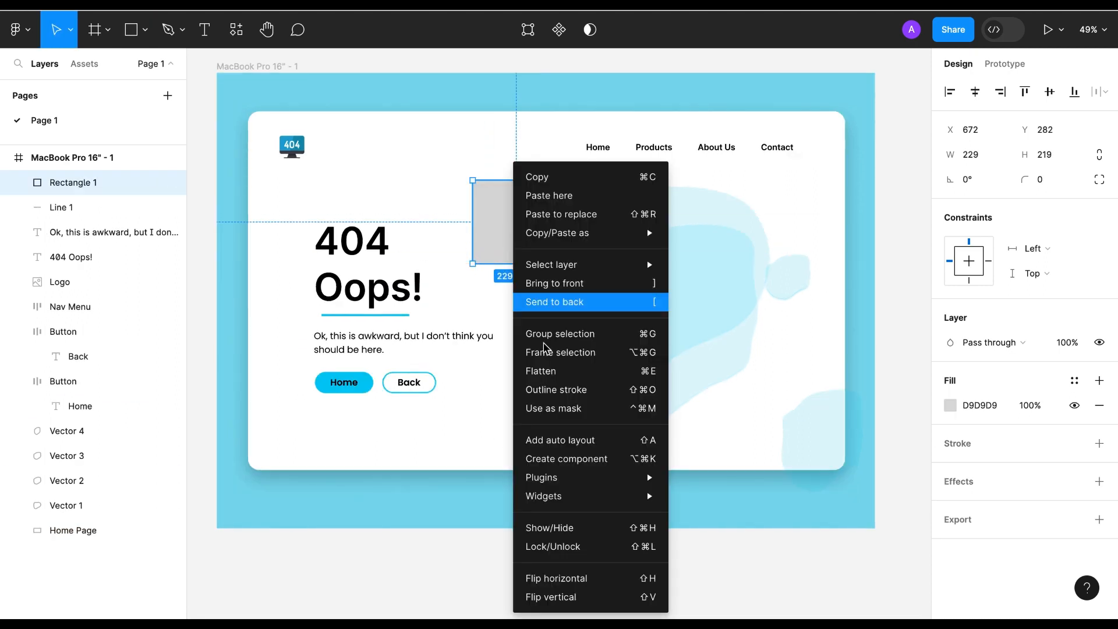
mouse_move(646, 478)
left_click(742, 376)
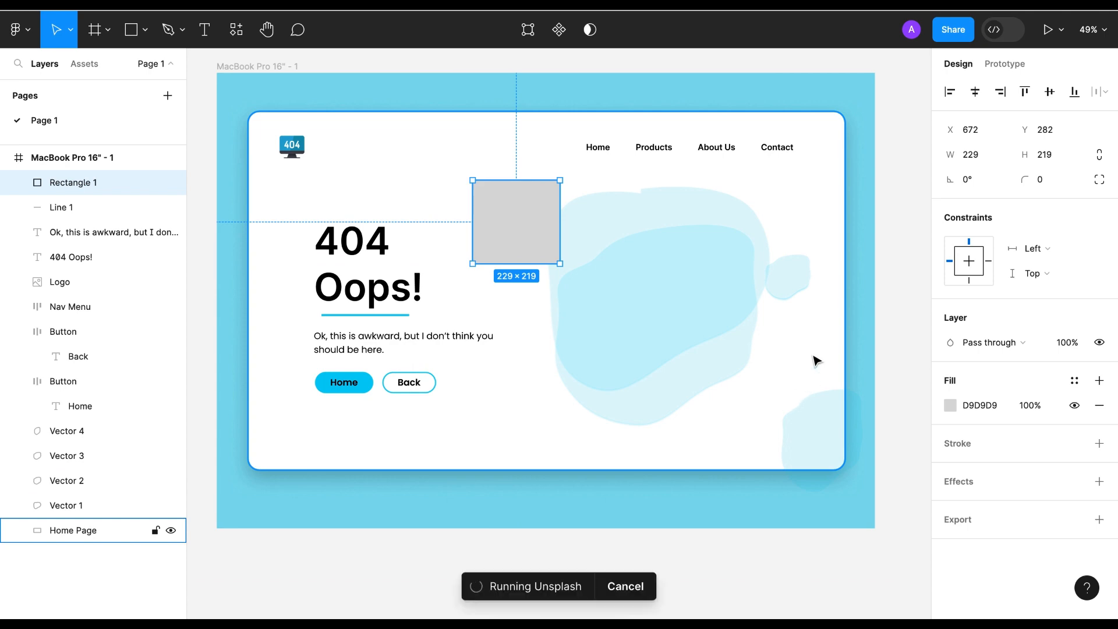
Search Unsplash for "puppy" and fill the rectangle with the picture of the corgi lying on a white background.
left_click(836, 155)
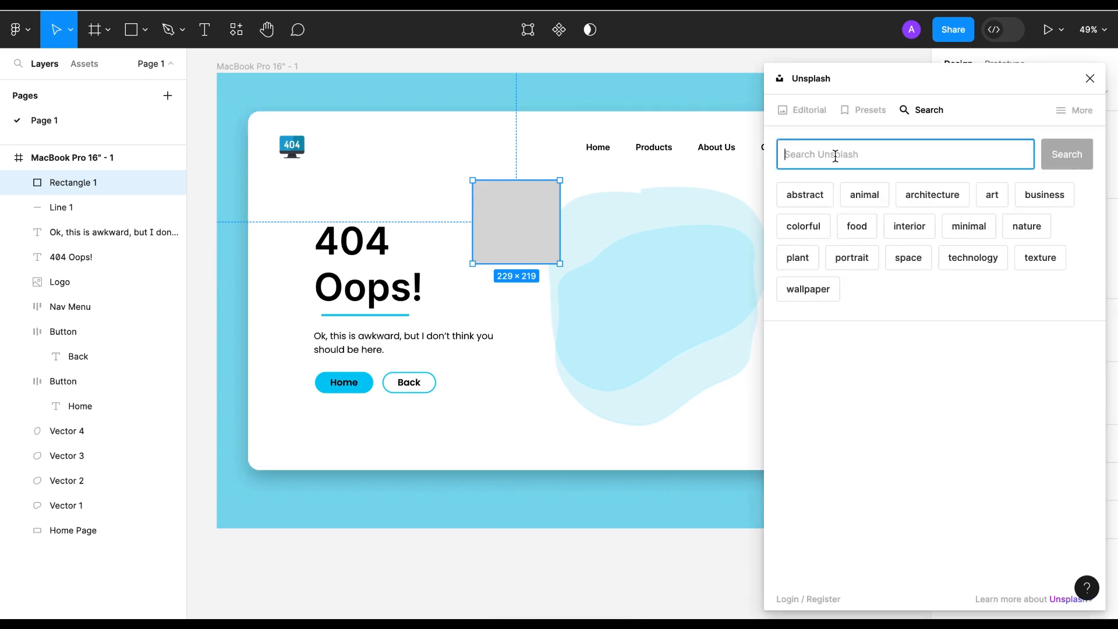
type("puppy")
key("Return")
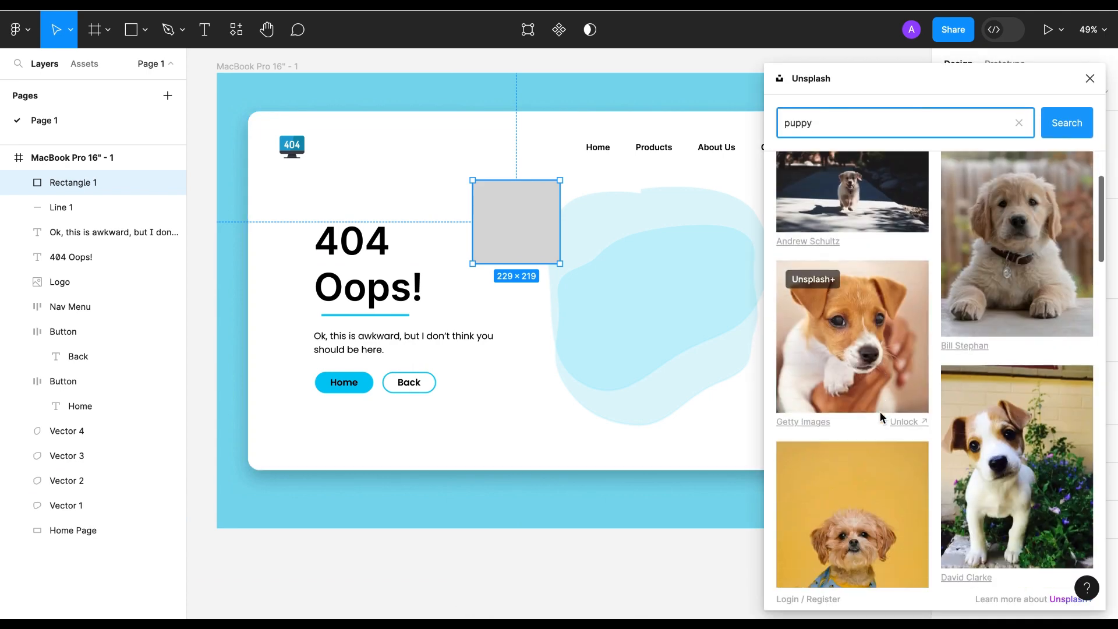
scroll(880, 412, "down", 5)
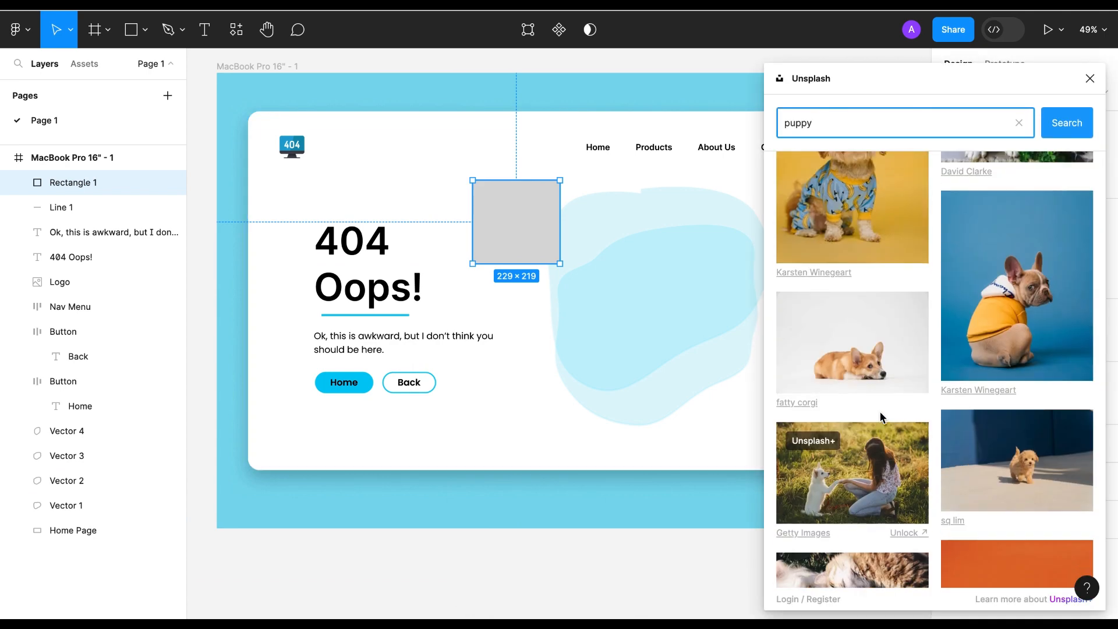
left_click(870, 370)
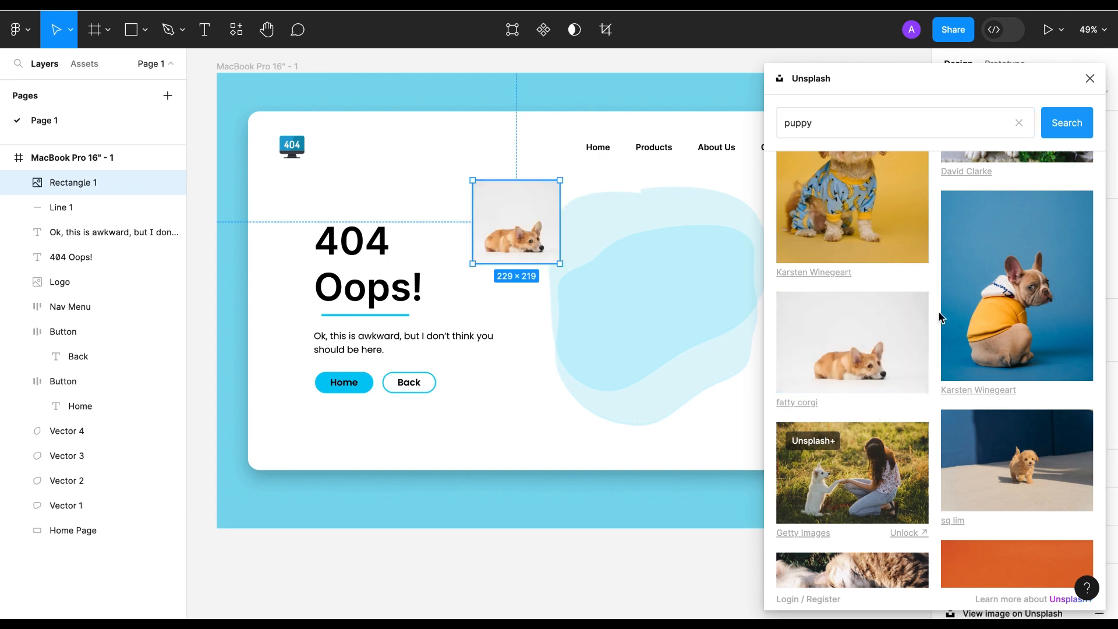
left_click(1090, 78)
Remove the background of the corgi picture with the background removal plugin.
right_click(507, 216)
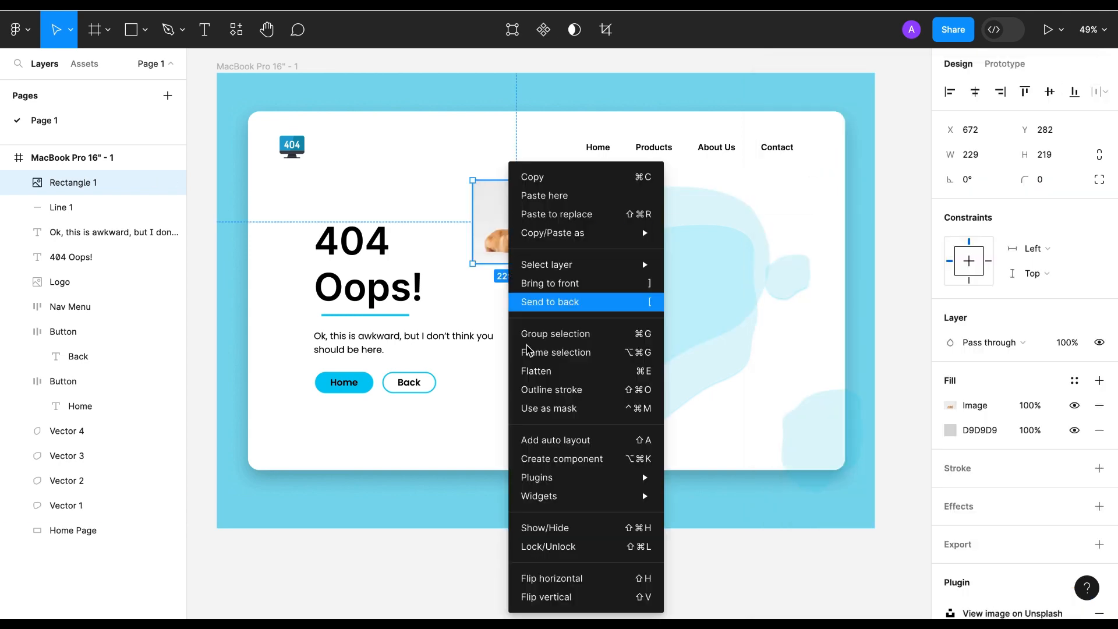
mouse_move(542, 481)
mouse_move(722, 343)
left_click(865, 342)
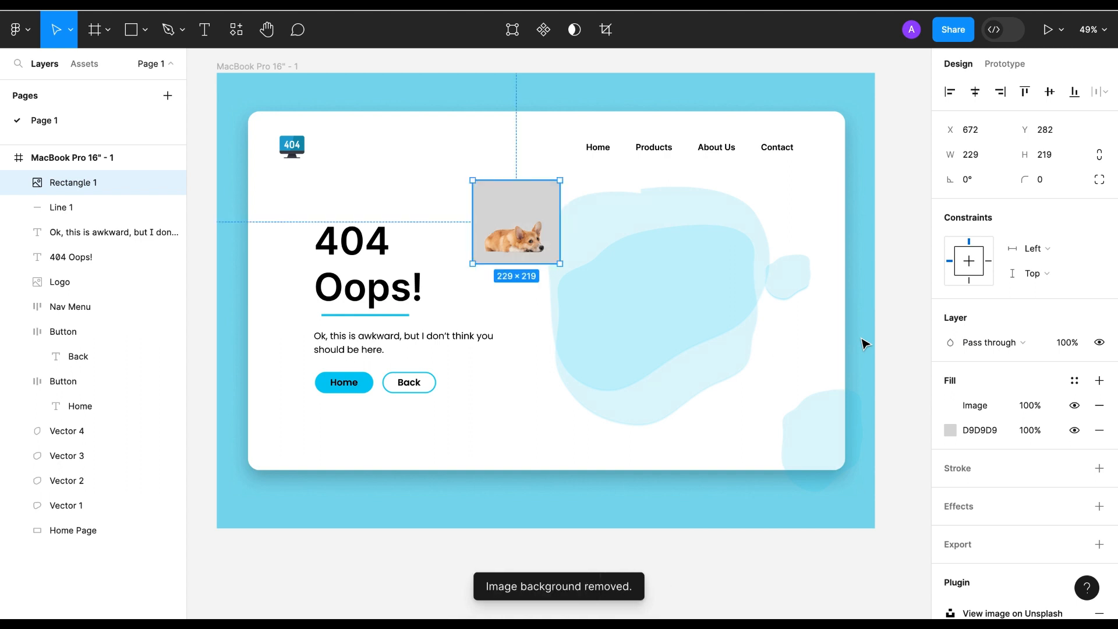
Remove the picture's D9D9D9 fill, then enlarge the corgi to about 892 × 847 and position it over the blobs.
left_click_drag(513, 236, 826, 197)
left_click(1100, 430)
left_click_drag(679, 341, 708, 345)
left_click(526, 447)
left_click(664, 332)
left_click(495, 451)
Draw a flat ellipse about 742 × 38 directly beneath the corgi as its ground shadow.
key("o")
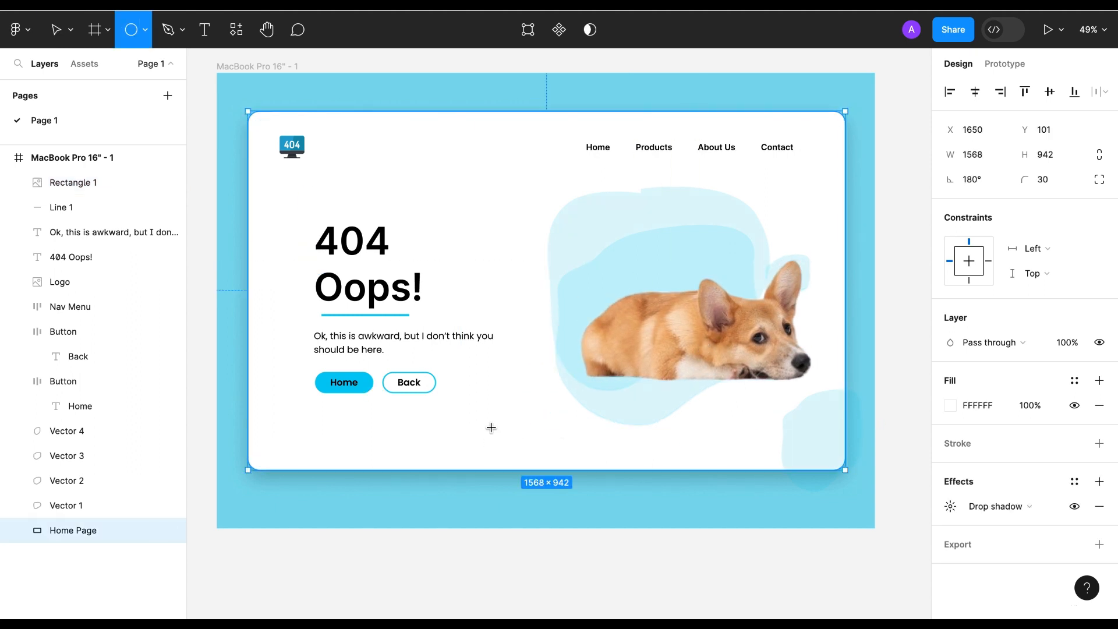
left_click_drag(490, 426, 795, 439)
left_click_drag(692, 438, 734, 386)
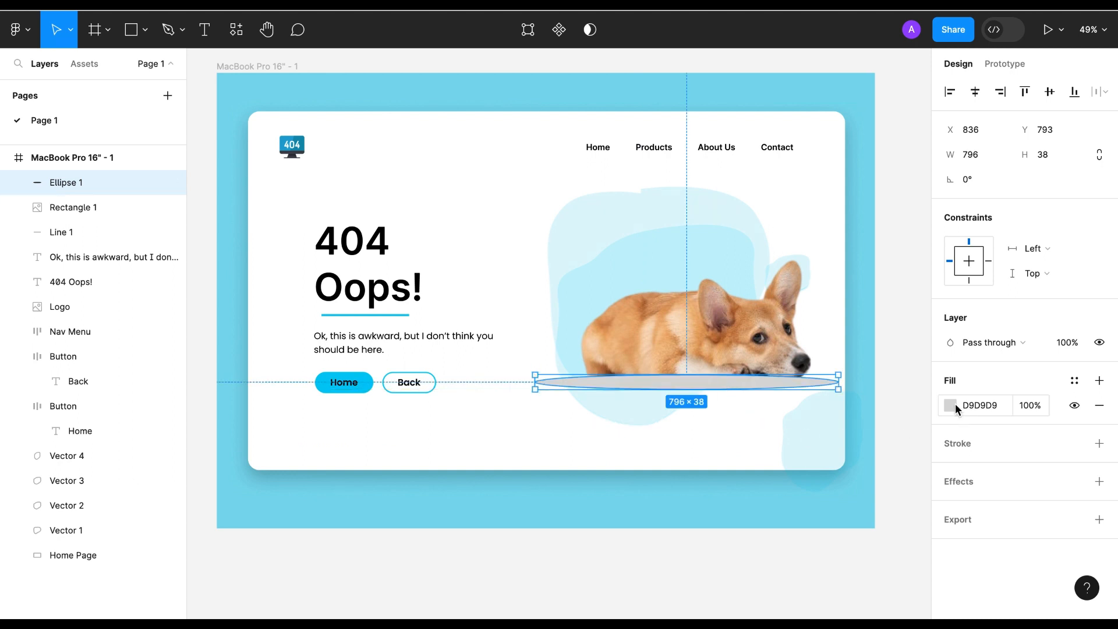
mouse_move(535, 380)
left_mouse_down()
mouse_move(572, 379)
mouse_move(556, 379)
left_mouse_up()
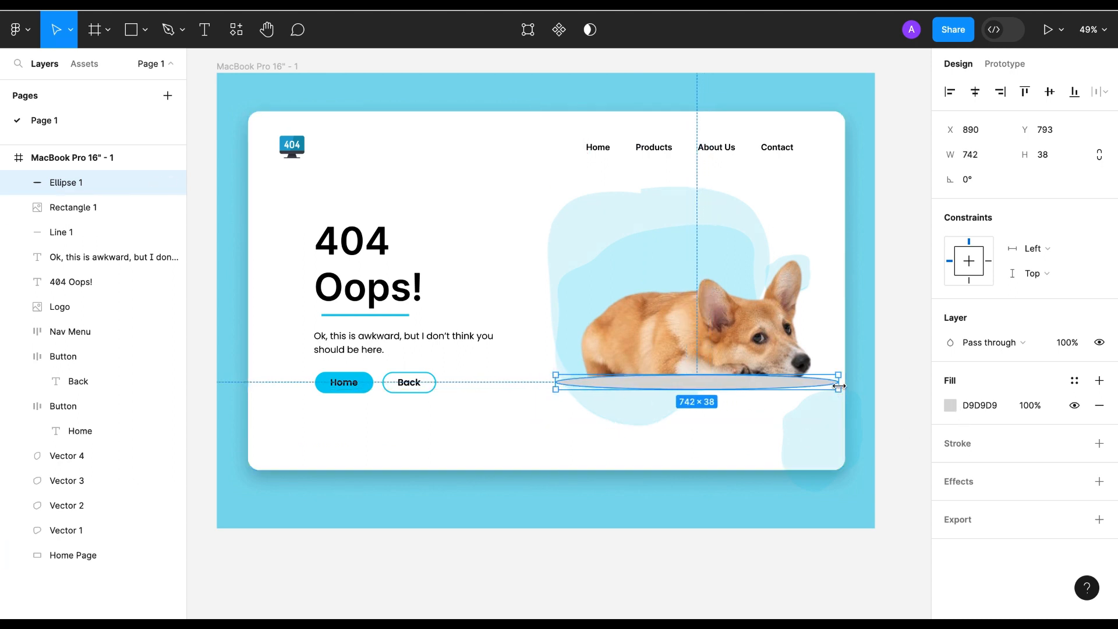
Fill the shadow ellipse with grey BDBDBD at 62% opacity and move it down slightly to Y 803.
left_click(950, 405)
left_click(746, 233)
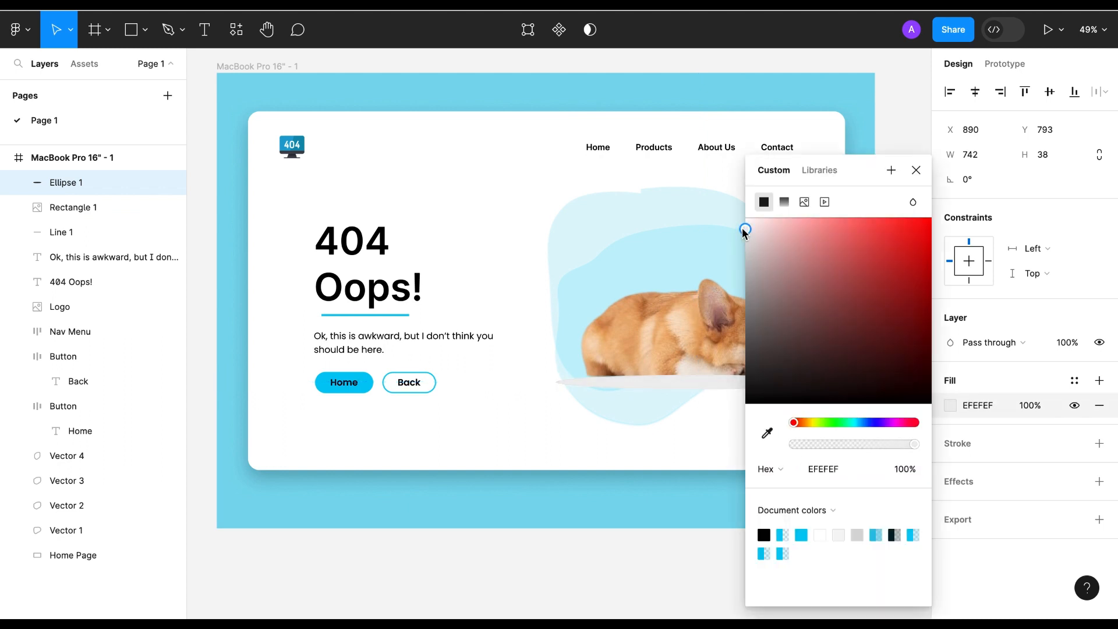
left_click_drag(743, 233, 745, 266)
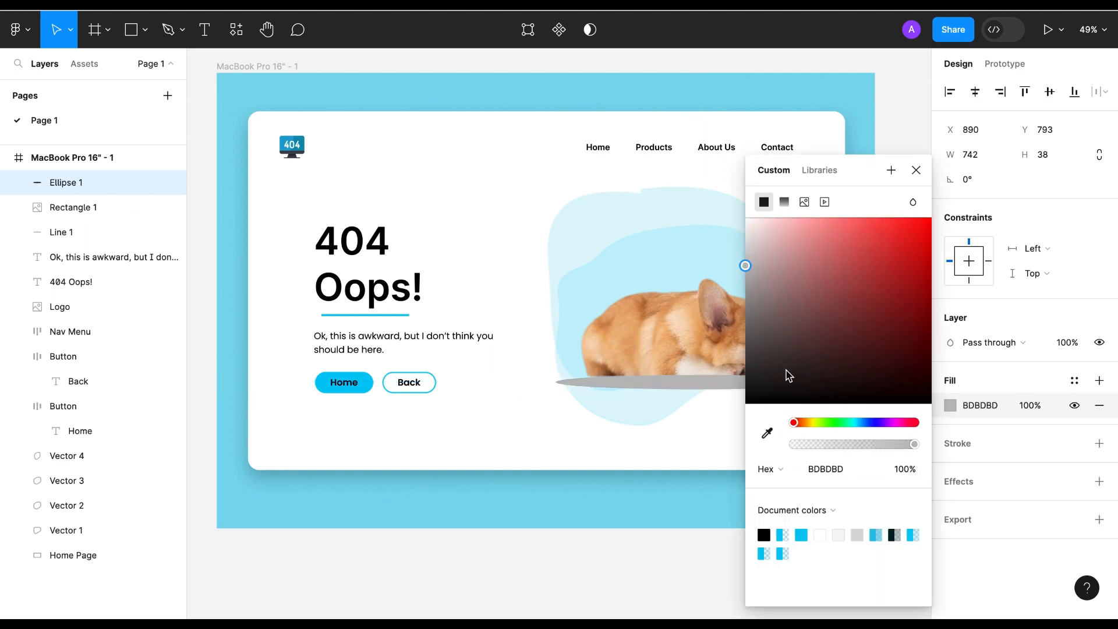
left_click_drag(914, 445, 868, 445)
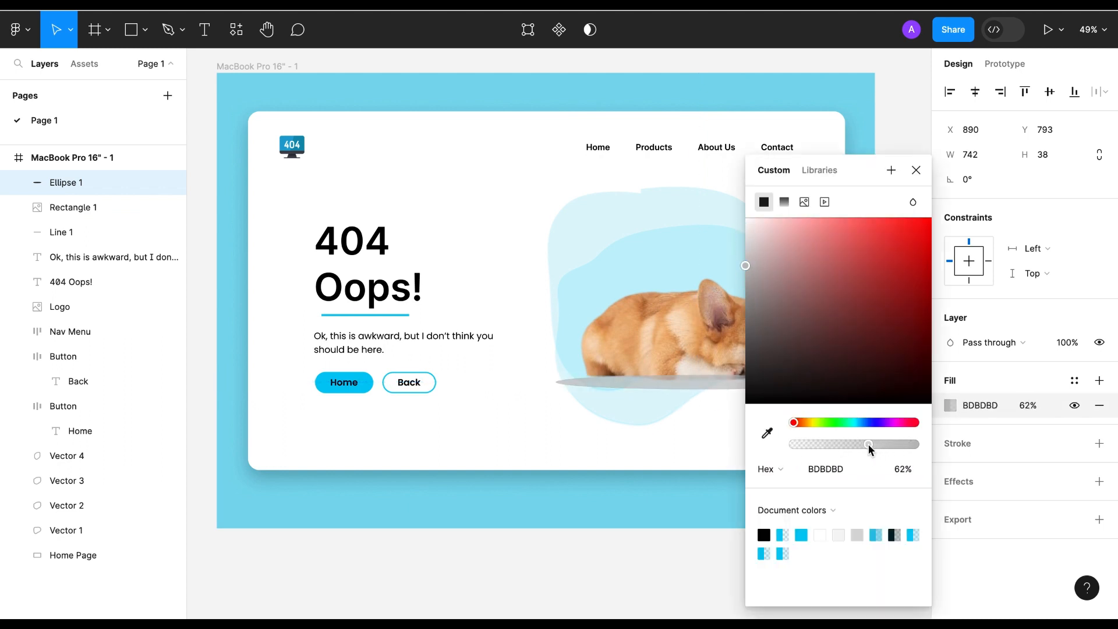
left_click(916, 172)
left_click_drag(699, 391, 699, 395)
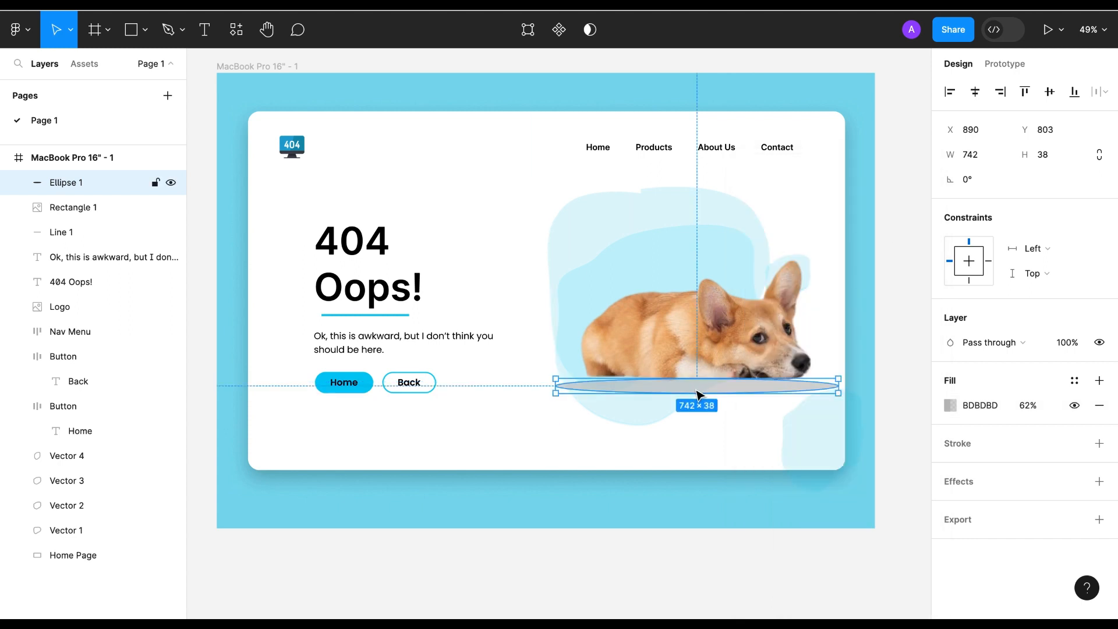
Rotate the corgi picture by about 3° and nudge it up to Y 95.61.
left_click(721, 346)
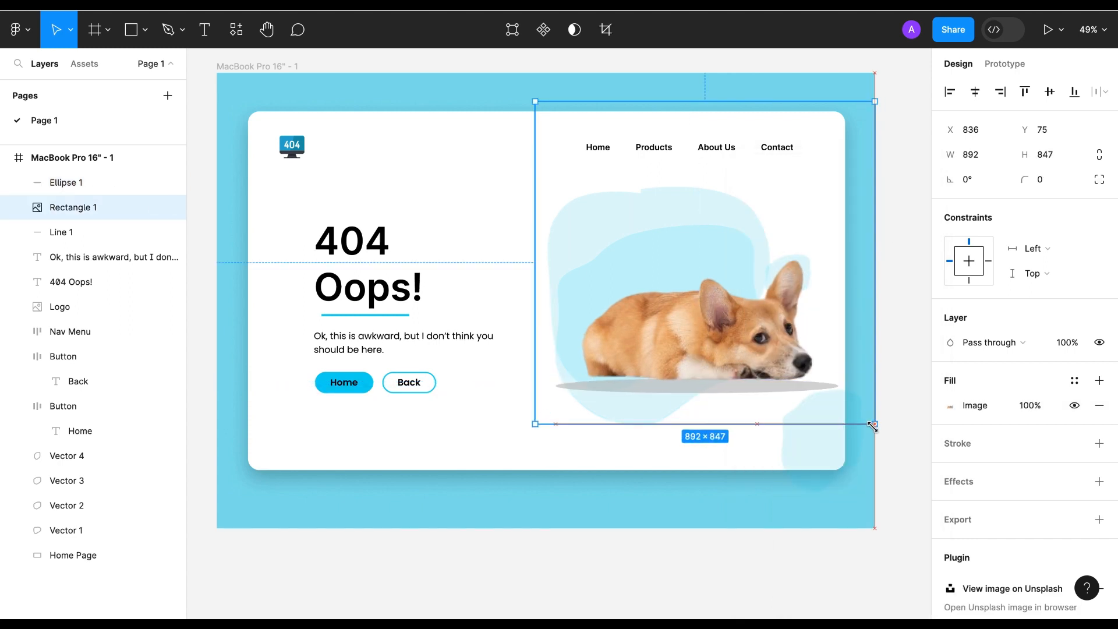
left_click_drag(878, 425, 884, 417)
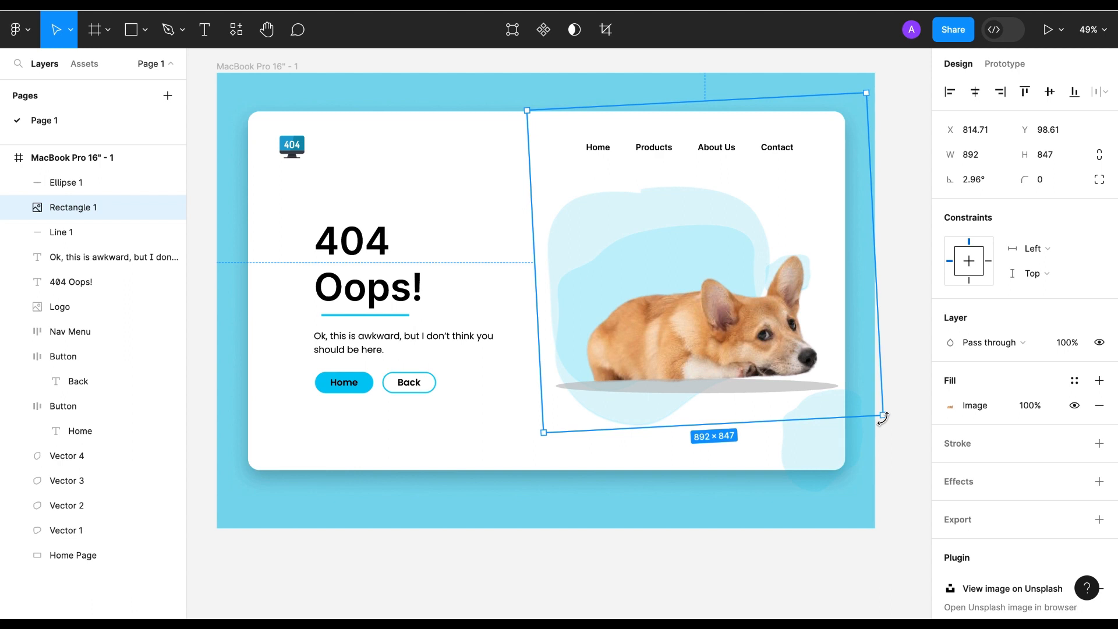
left_click(674, 489)
left_click(677, 353)
key("Up")
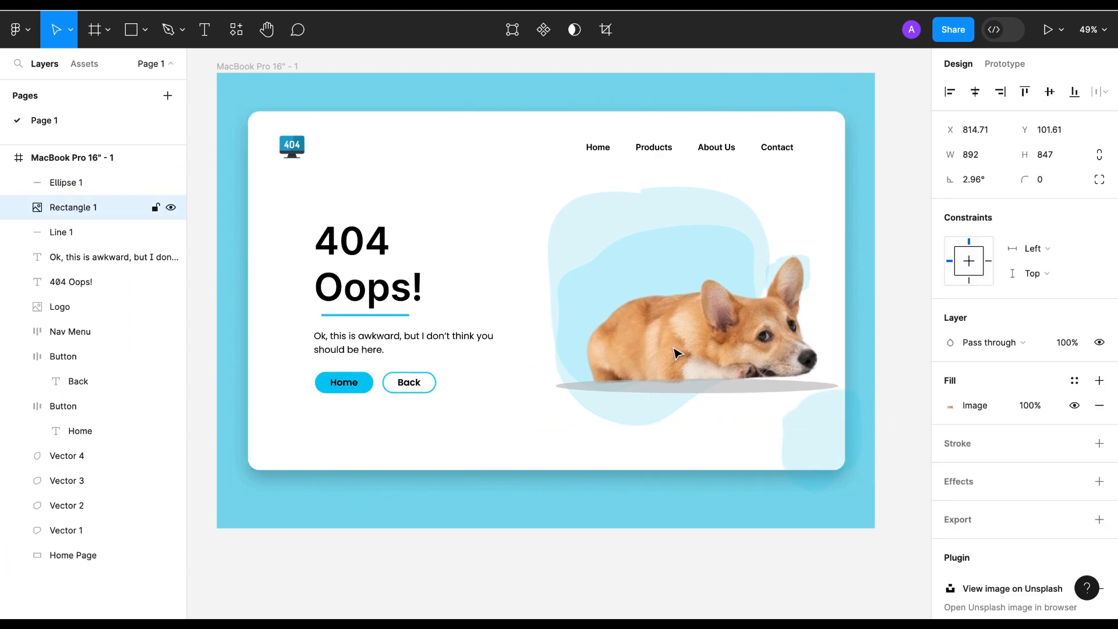
key("Up")
key("Up")
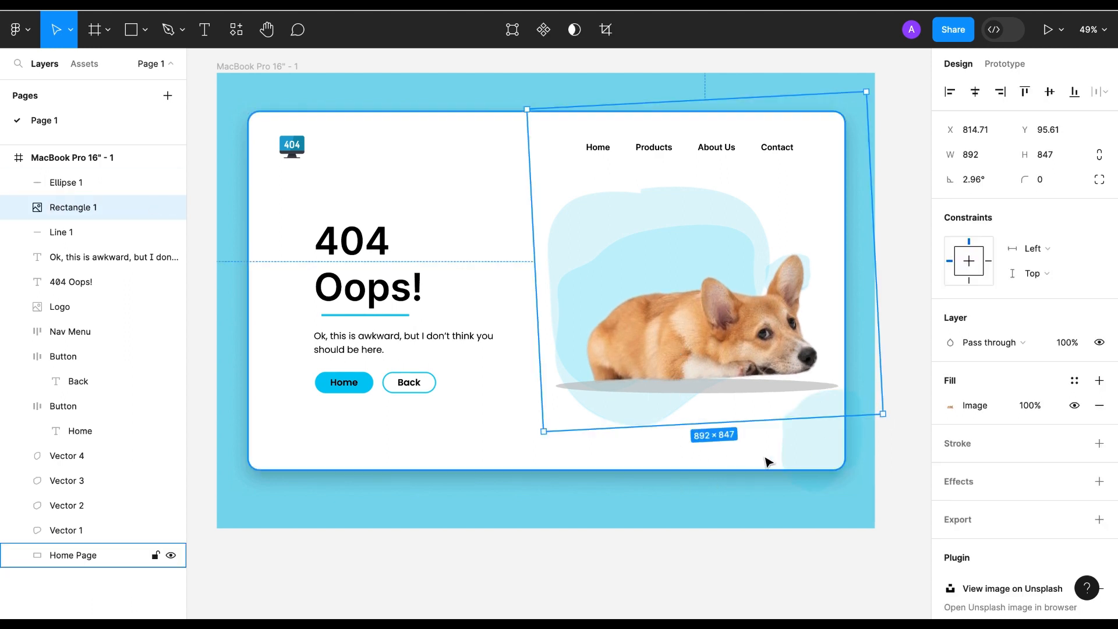
Reshape the shadow ellipse's outline by pulling its upper edge up under the corgi's head, making it about 48 high.
left_click(776, 389)
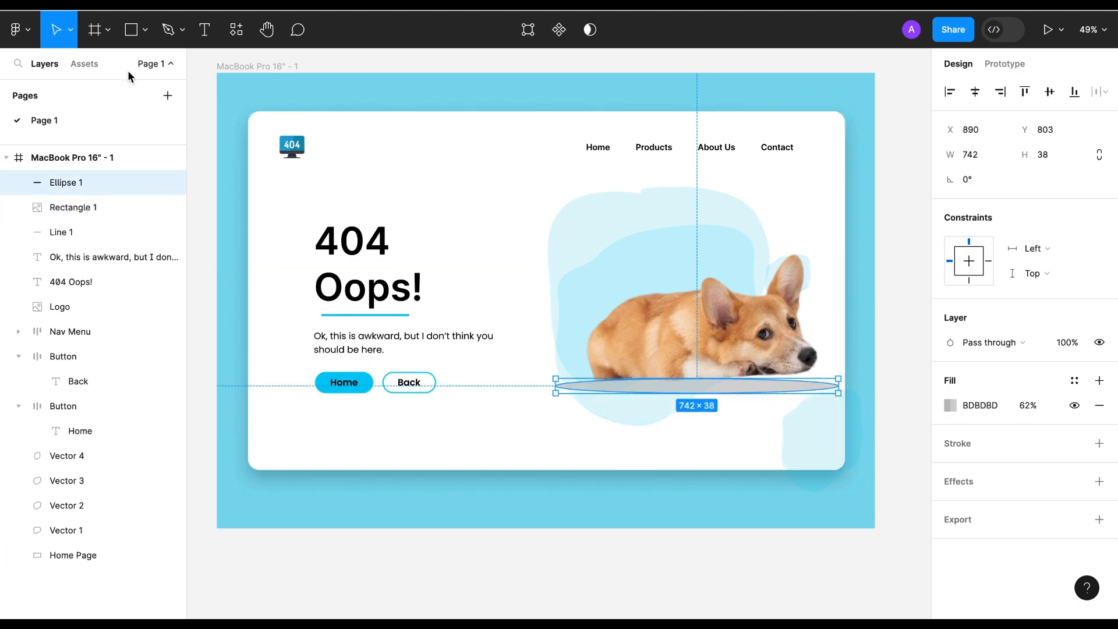
double_click(694, 389)
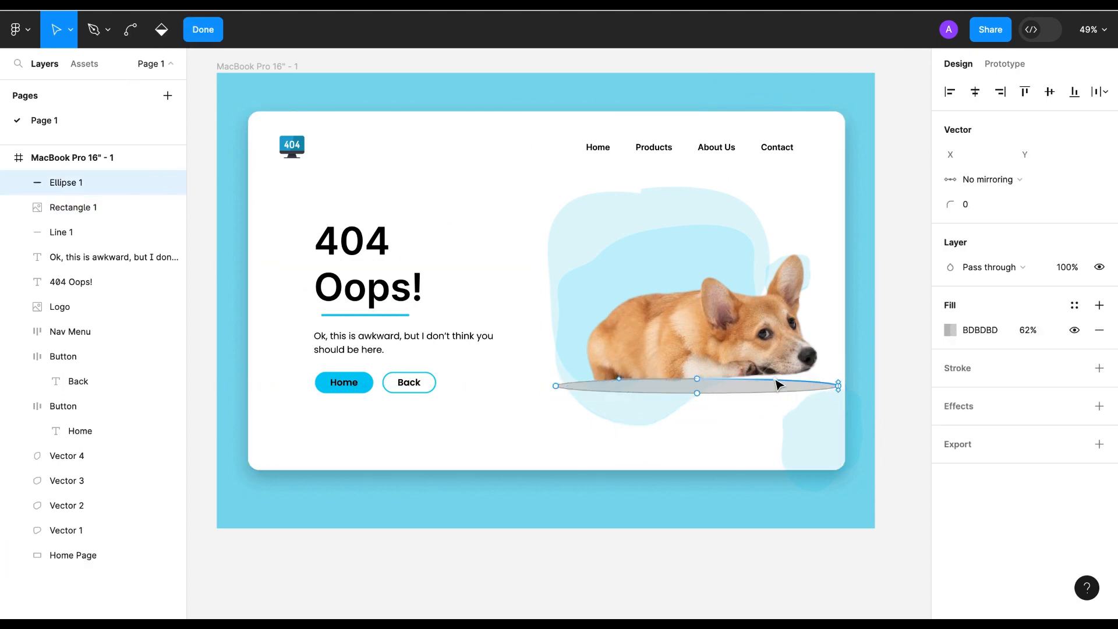
left_click_drag(777, 384, 777, 376)
key("ctrl+z")
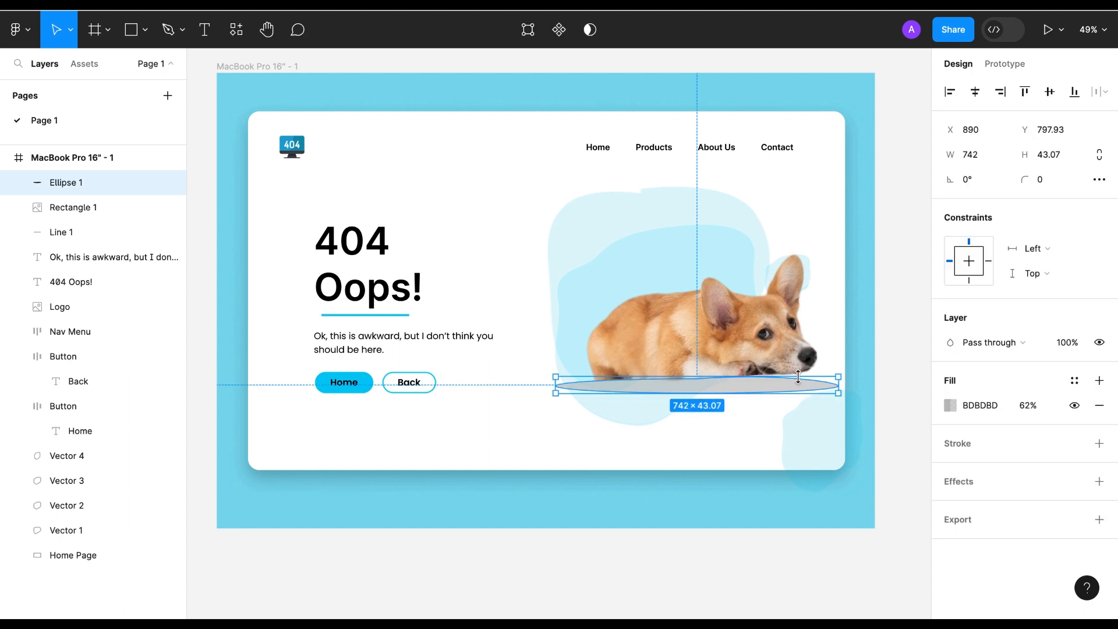
key("ctrl+z")
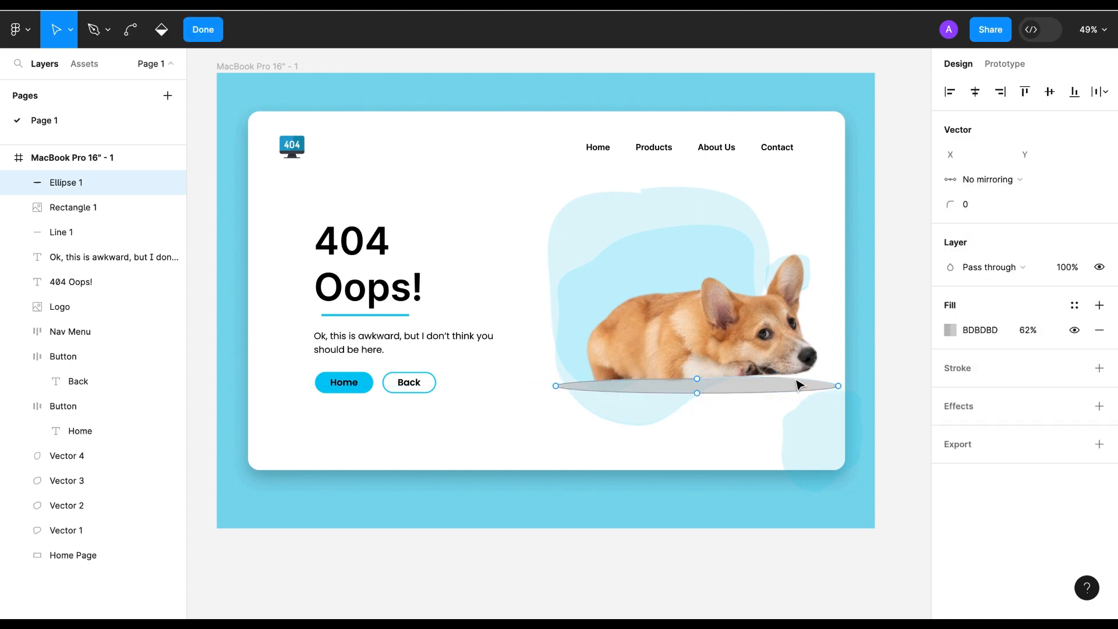
left_click_drag(784, 377, 839, 370)
left_click(194, 28)
left_click(527, 438)
left_click(623, 387)
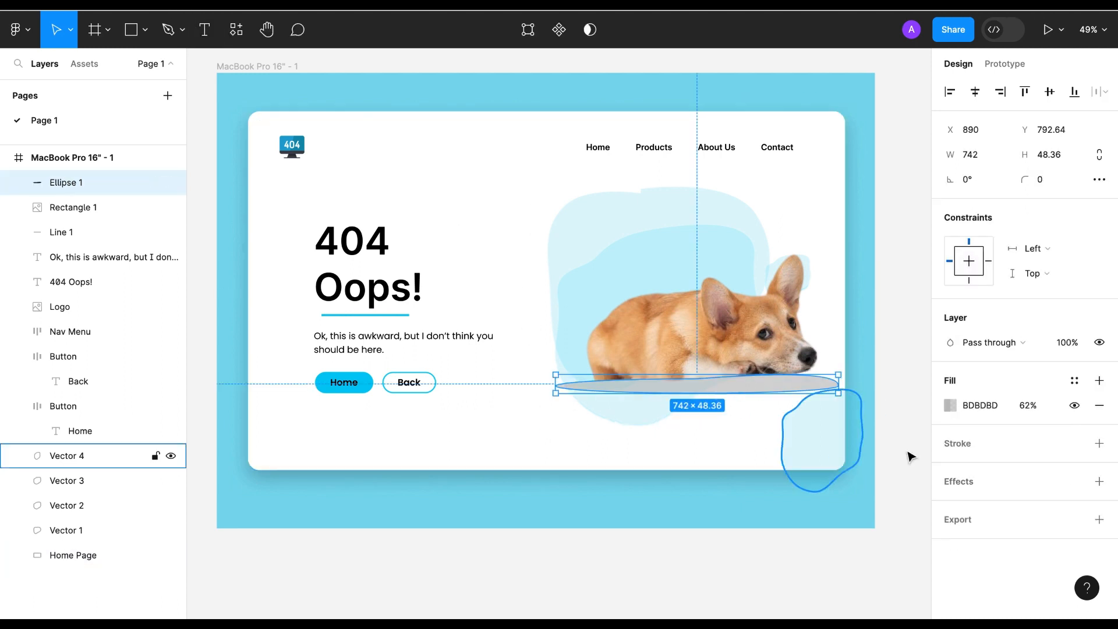
Lighten the shadow ellipse's fill to D3D3D3 and move it up closer to the corgi's body.
left_click(950, 405)
left_click_drag(746, 257, 745, 250)
left_click(917, 172)
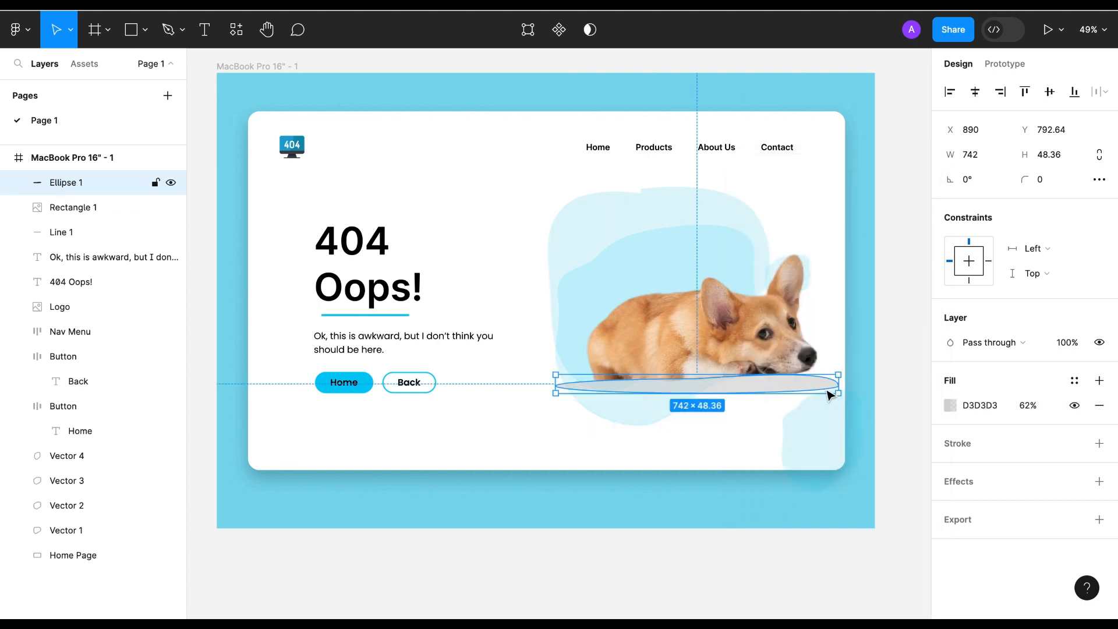
left_click_drag(809, 397, 810, 388)
Group the corgi picture and the shadow ellipse together.
left_click(750, 422)
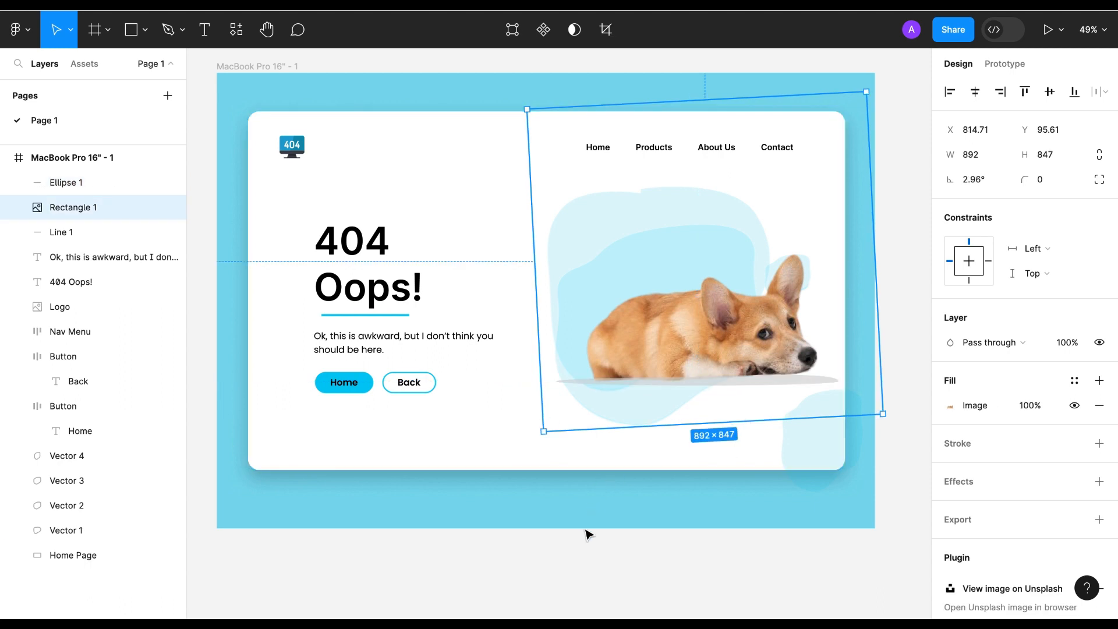
left_click(64, 183, "shift")
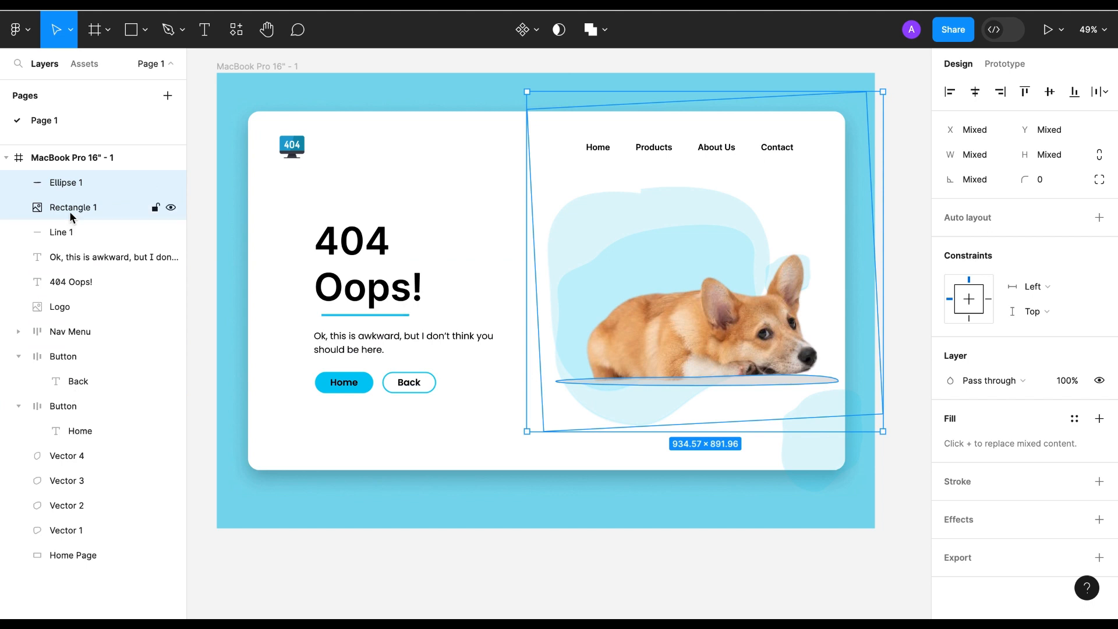
key("ctrl+g")
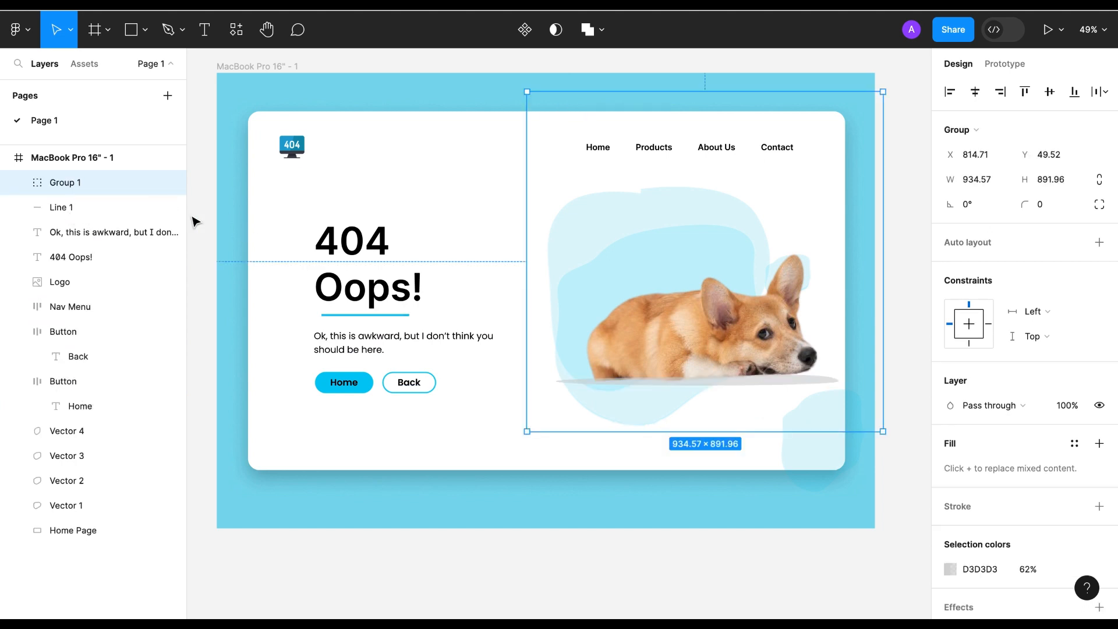
Move the four blob vectors into the corgi group, placing them below the picture in the layer order.
left_click(65, 438)
left_click(57, 478, "shift")
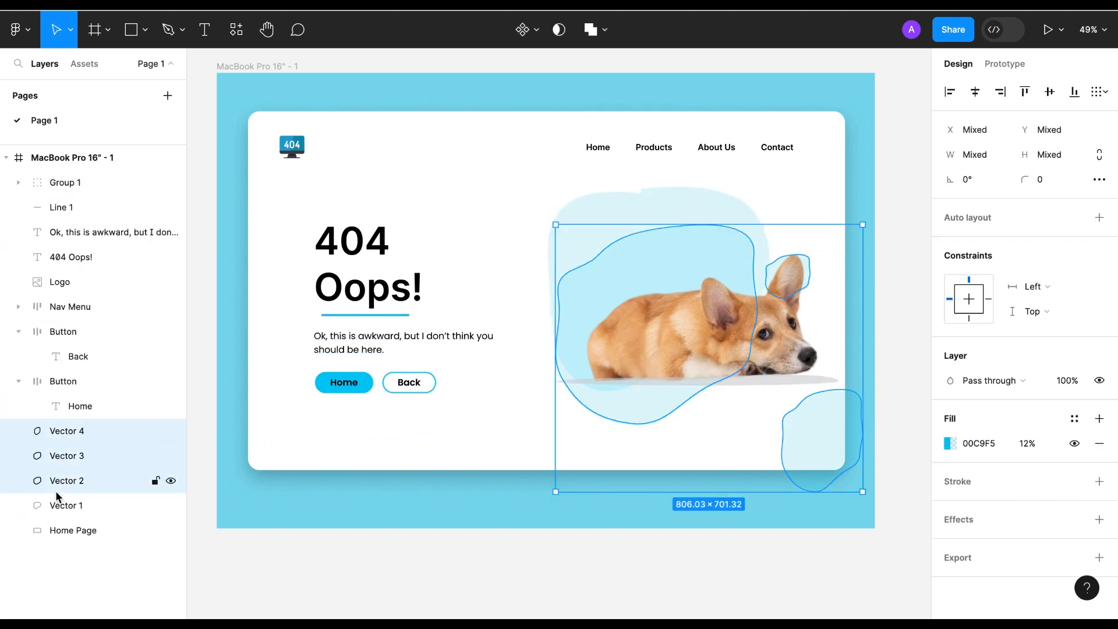
left_click(56, 504, "shift")
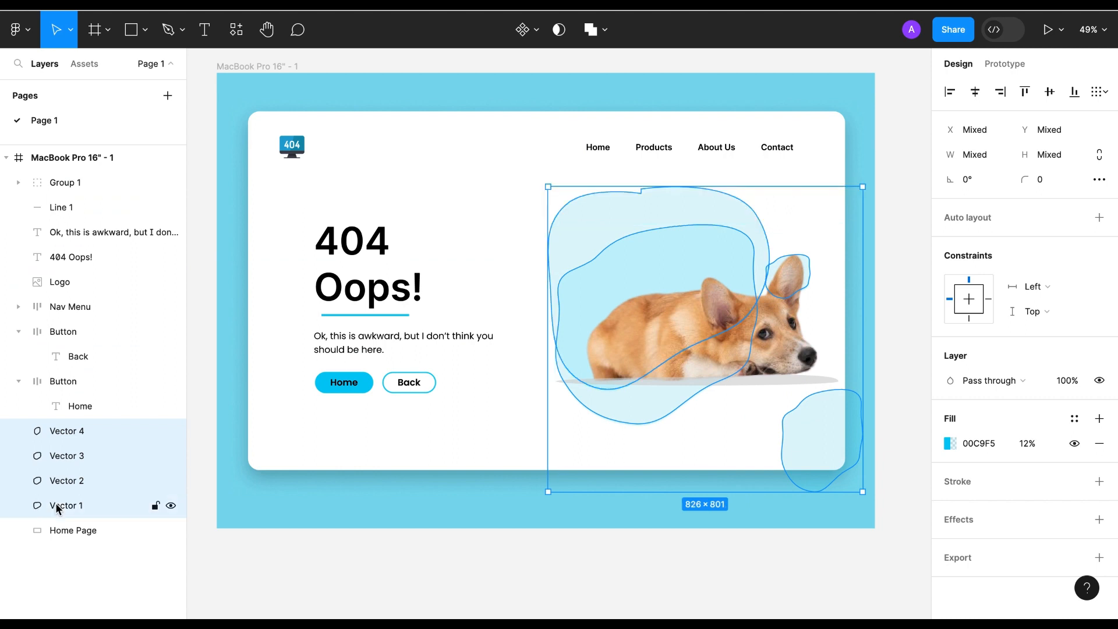
left_click(17, 182)
left_click_drag(72, 513, 70, 297)
left_click_drag(62, 357, 81, 245)
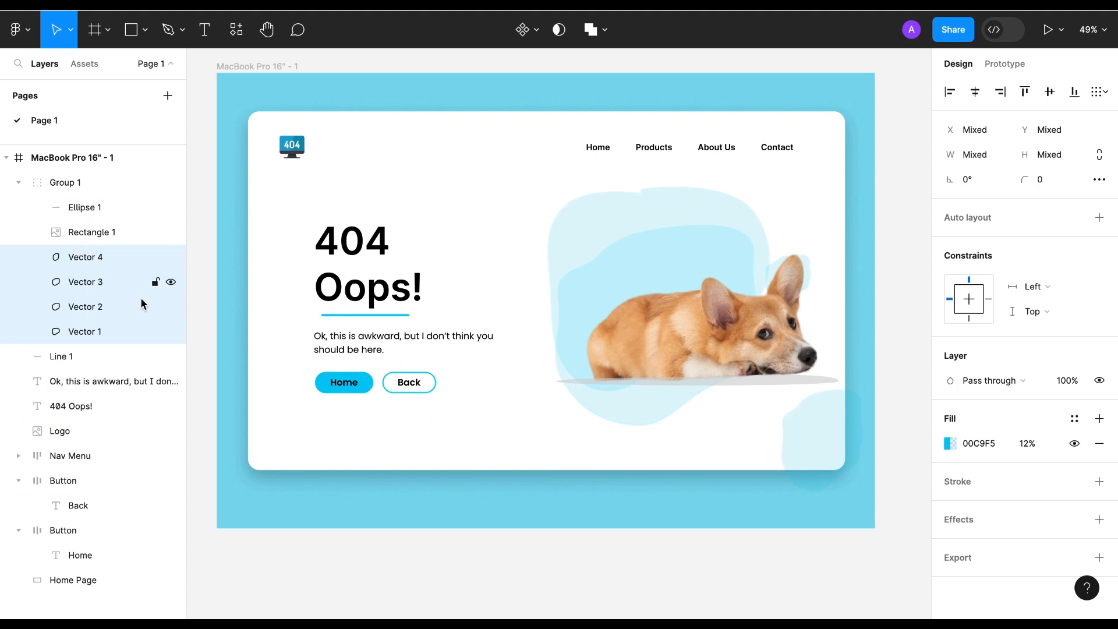
left_click(23, 182)
left_click(18, 182)
Rename the group containing the corgi, shadow and blobs as "Image".
double_click(61, 183)
type("Image")
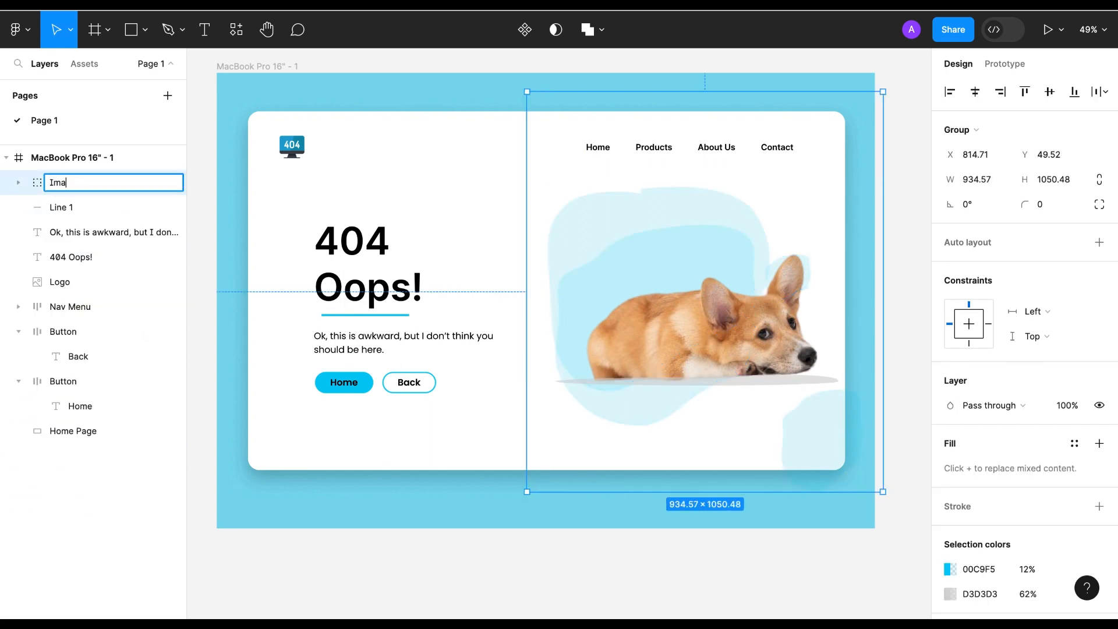
left_click(78, 504)
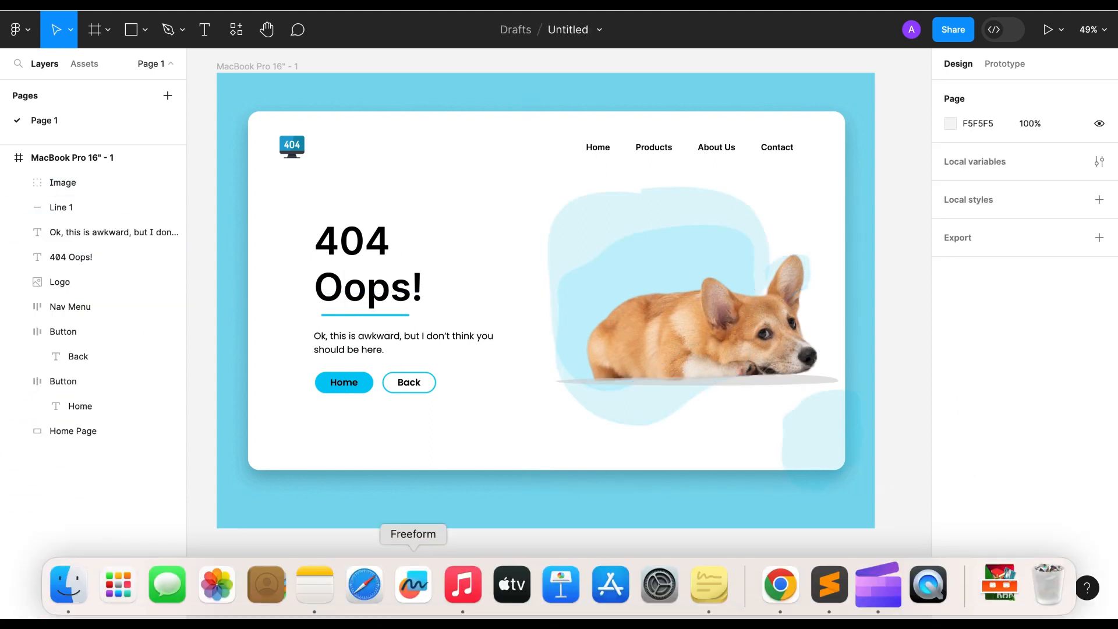
Change the "404 Oops!" heading's font to Poppins and move the heading up so it clears the underline.
left_click(372, 250)
left_click(960, 408)
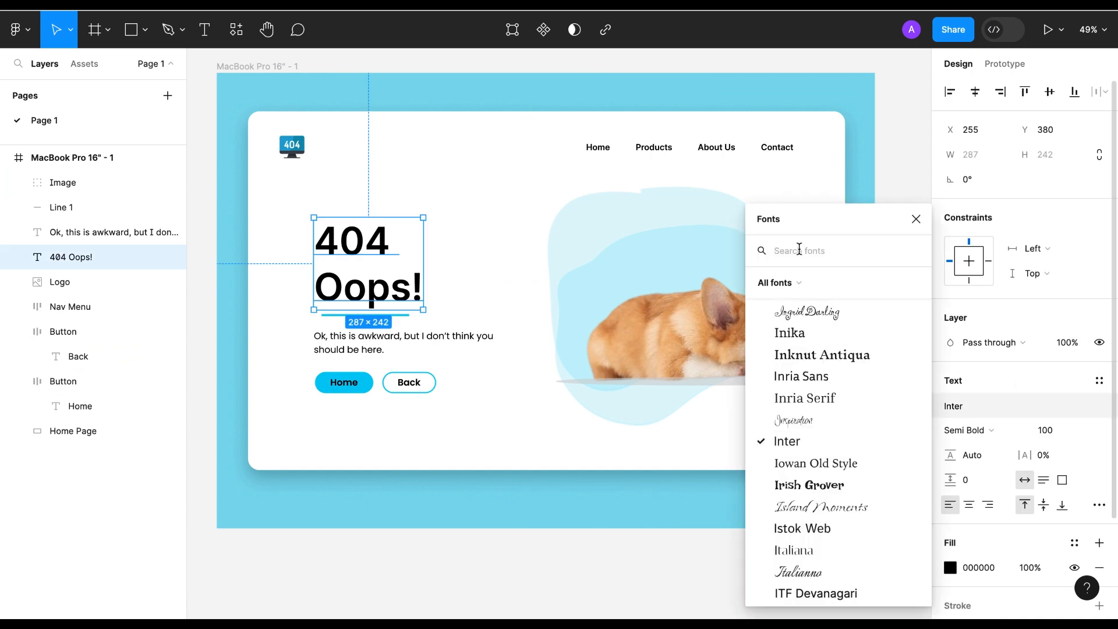
type("popp")
key("Return")
left_click(473, 283)
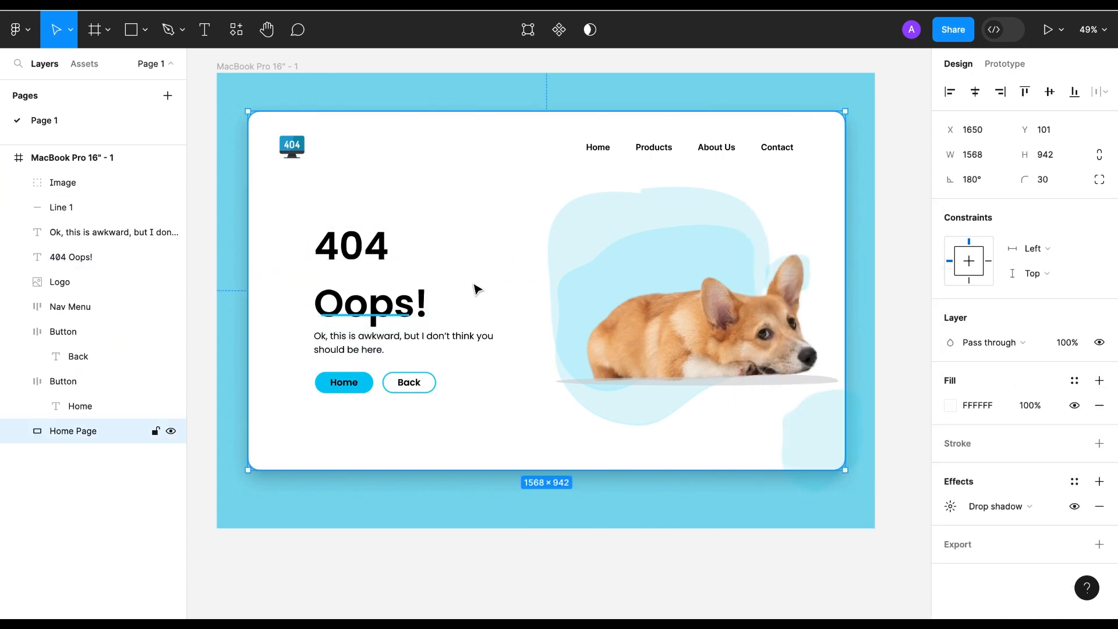
left_click_drag(377, 300, 379, 284)
left_click(491, 419)
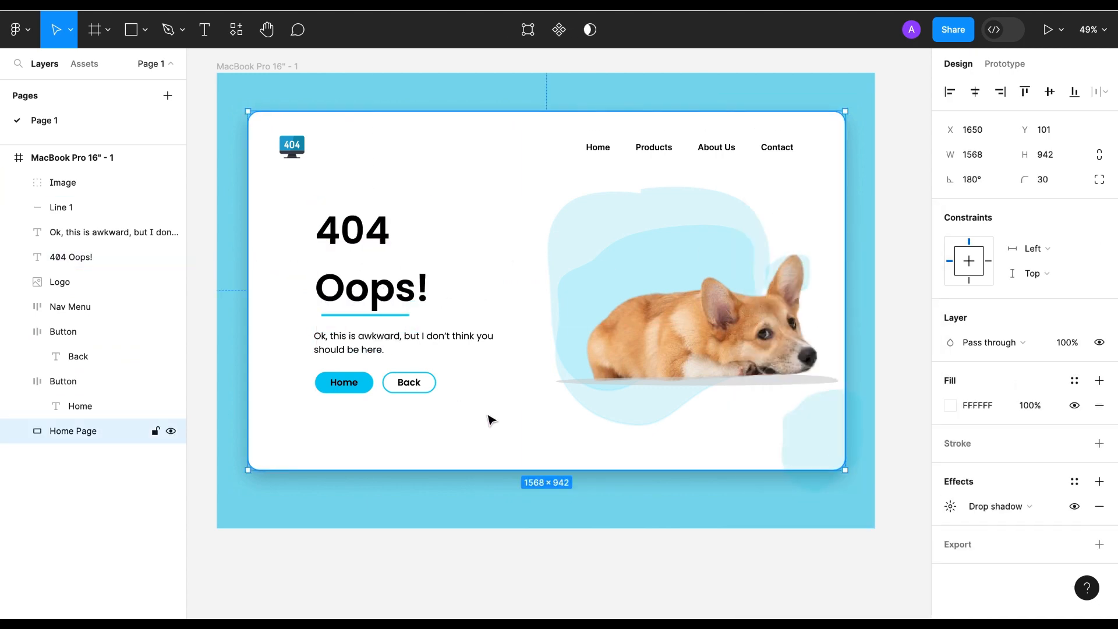
Duplicate the underline below the "404 Oops!" heading, placing the copy past its right end, and set the copy's width to 10.
left_click(407, 318)
key("super+d")
left_click_drag(407, 319, 440, 316)
scroll(439, 317, "up", 10)
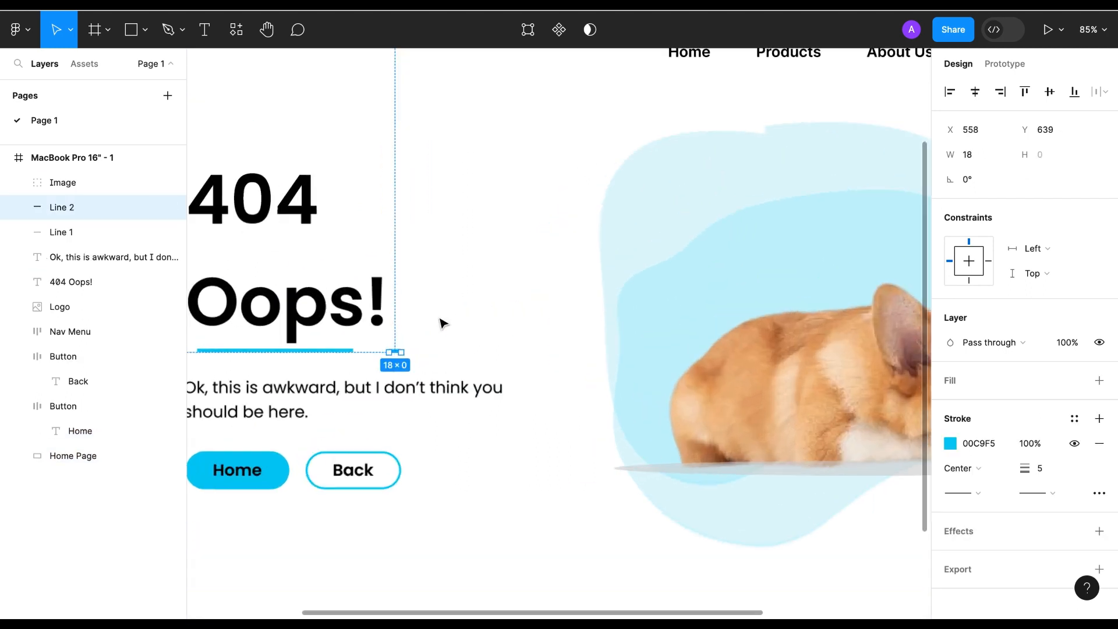
left_click(968, 156)
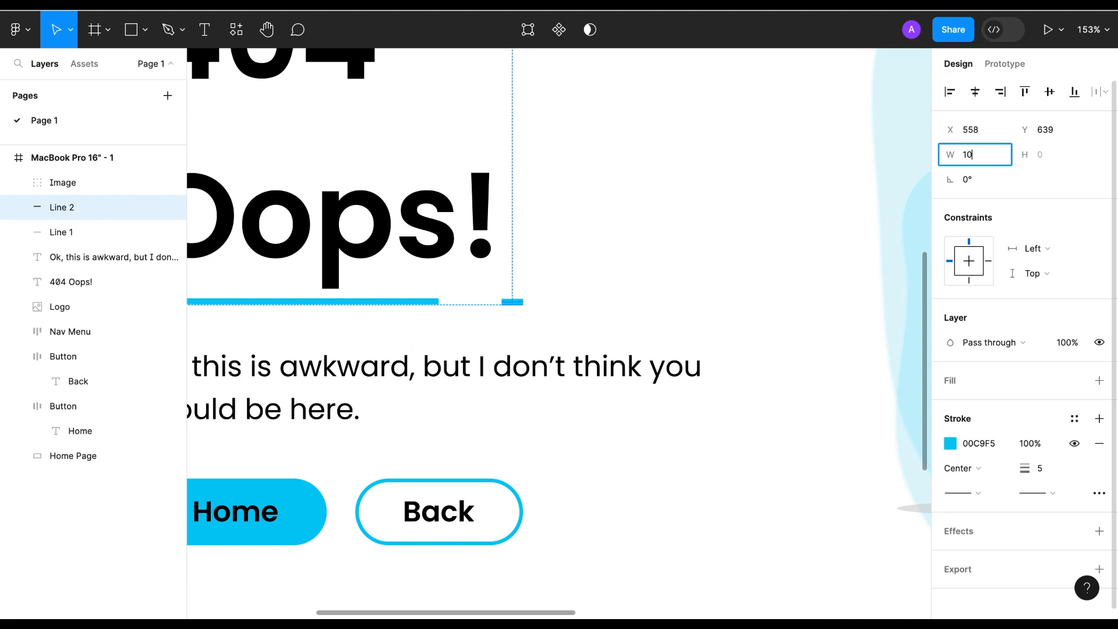
type("10")
key("Return")
Shift the short dash left until it sits just past the underline's right end with a small gap.
key("Left")
key("Left")
key("Left")
key("Left")
key("Left")
key("Left")
key("Left")
key("Left")
key("Left")
key("Left")
key("Left")
key("Left")
key("Left")
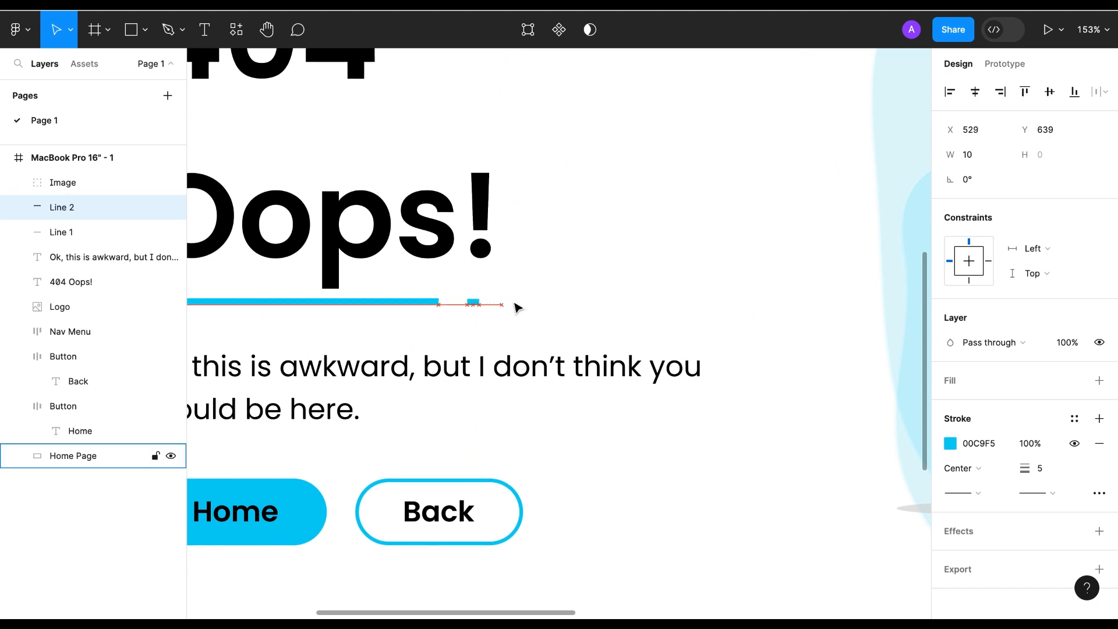
key("Left")
left_click(492, 297)
left_click(472, 320)
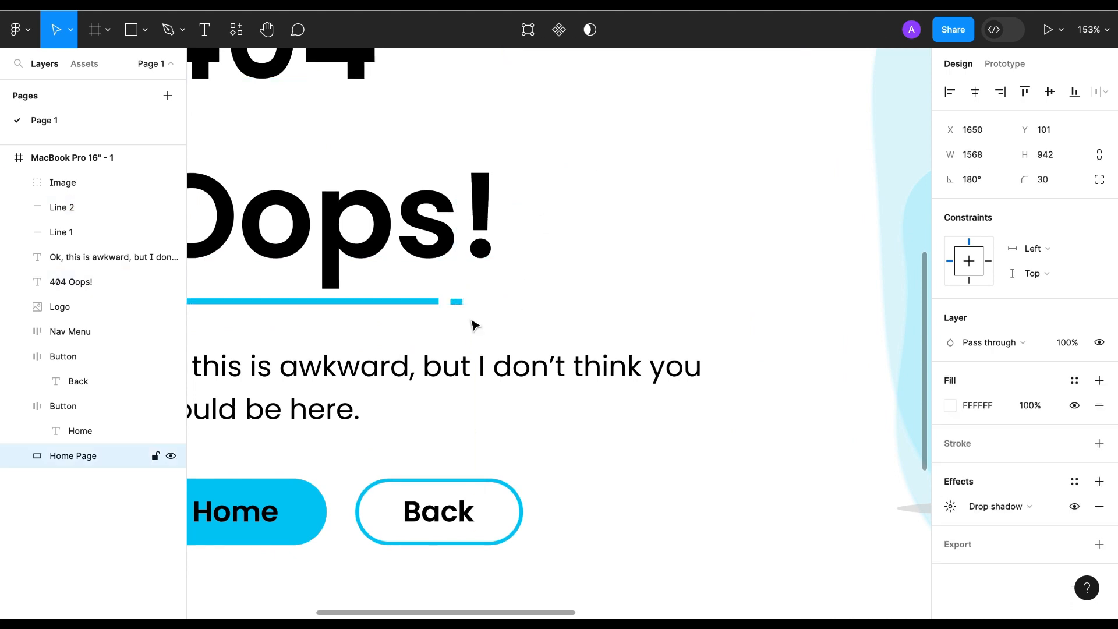
Duplicate the short dash twice, placing the copies in a row to its right at X 531 and X 547.
left_click(460, 304)
key("ctrl+d")
left_click_drag(460, 304, 478, 305)
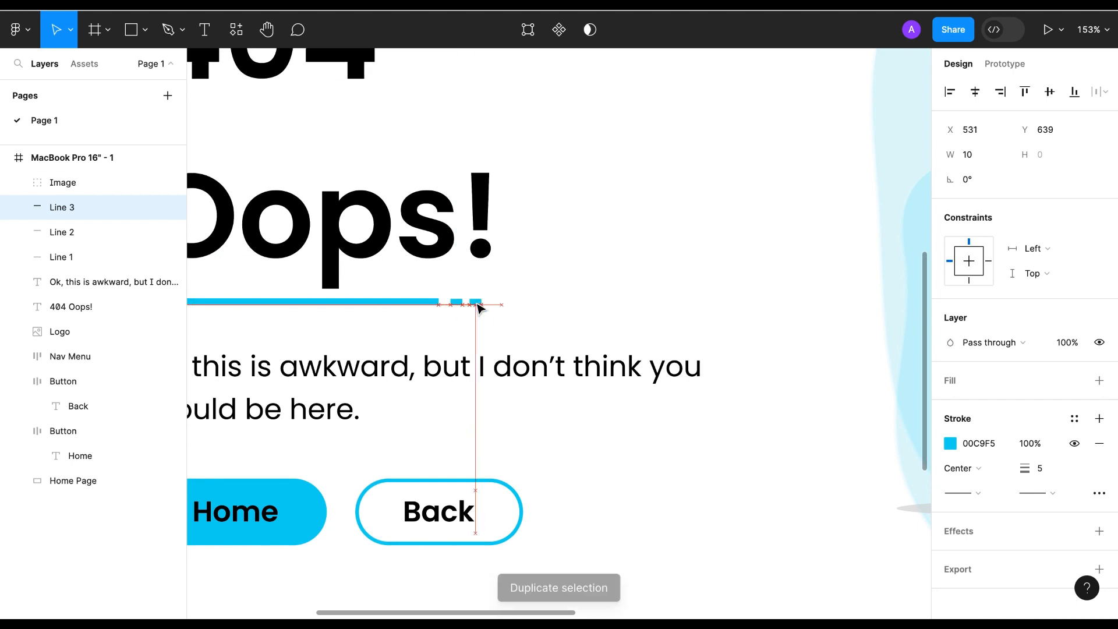
key("ctrl+d")
left_click(488, 309)
scroll(524, 320, "down", 10)
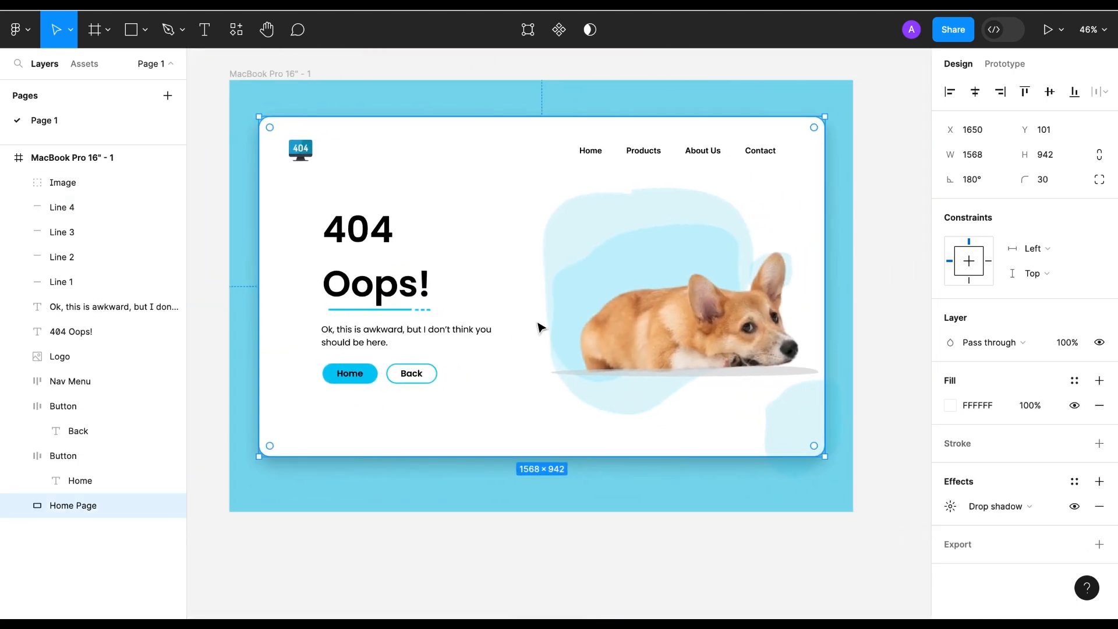
scroll(492, 494, "left", 3)
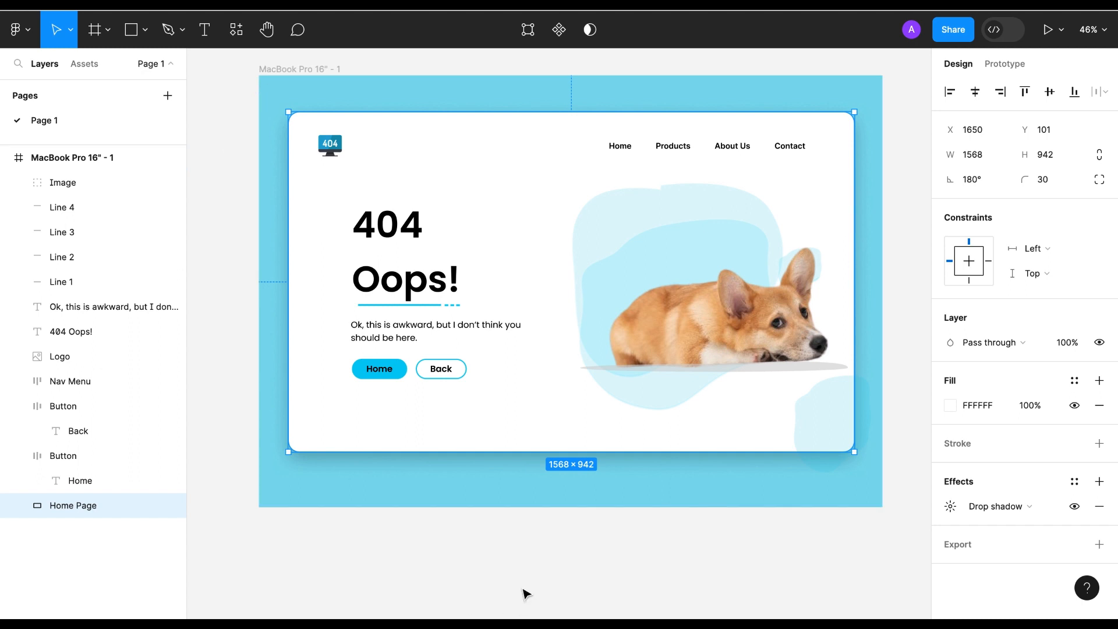
Group the long underline and its three dashes, and name the group "Seperate line".
left_click(42, 211)
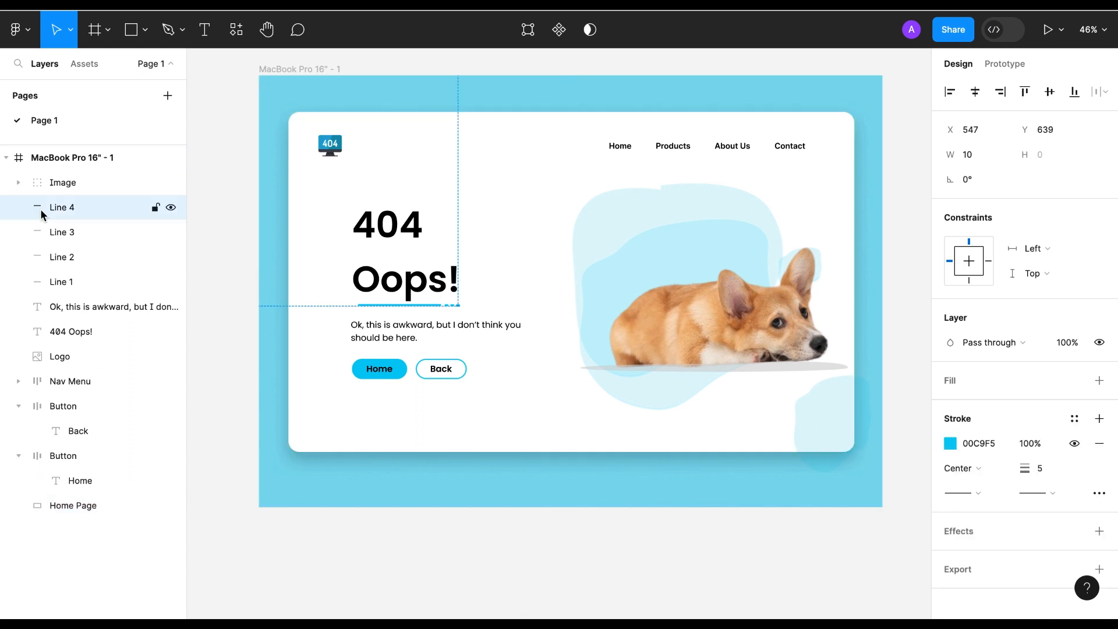
left_click(57, 283, "shift")
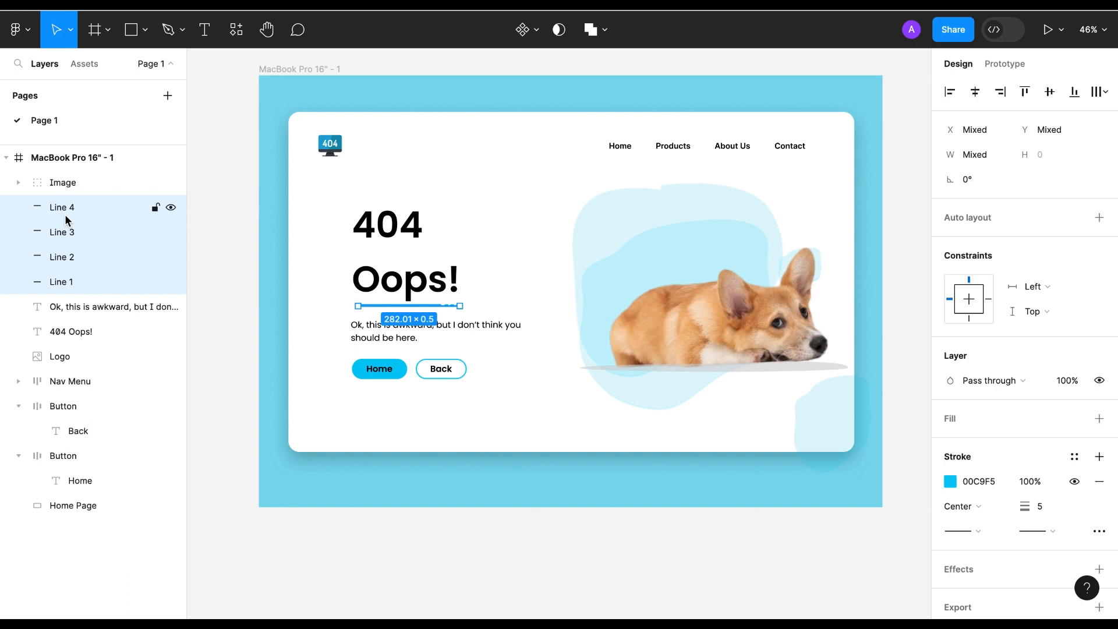
right_click(65, 215)
left_click(134, 314)
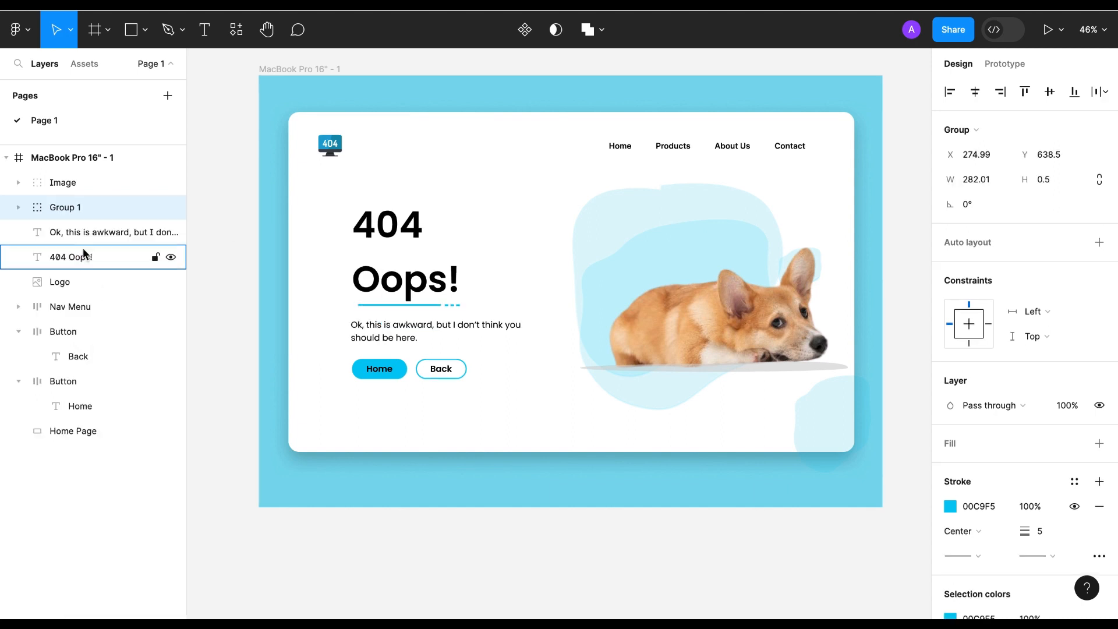
double_click(64, 207)
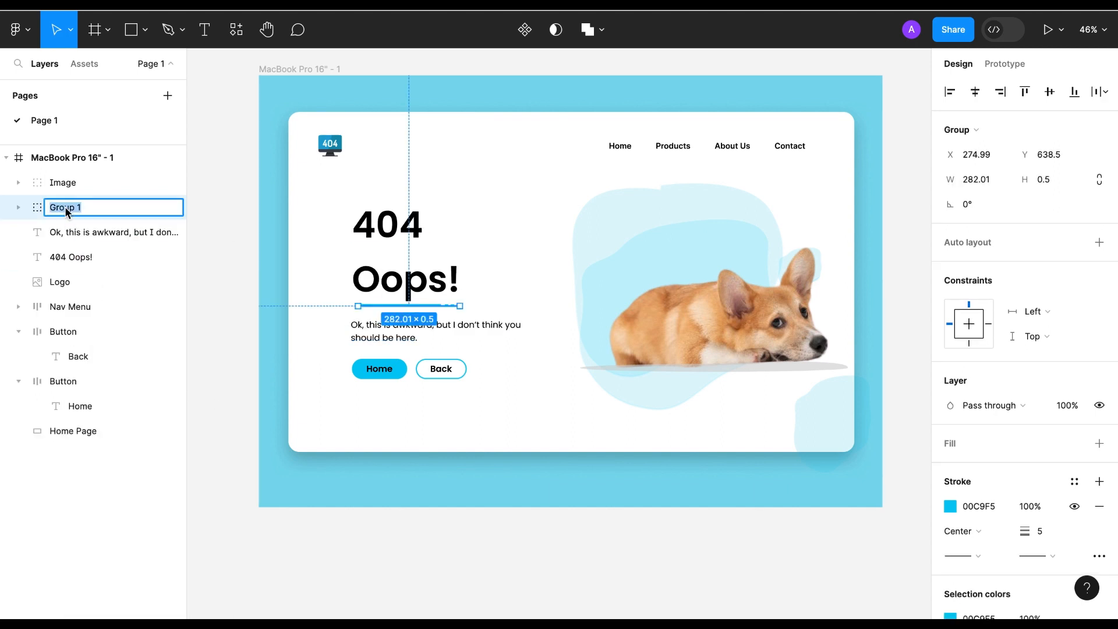
type("Seperate line")
left_click(232, 400)
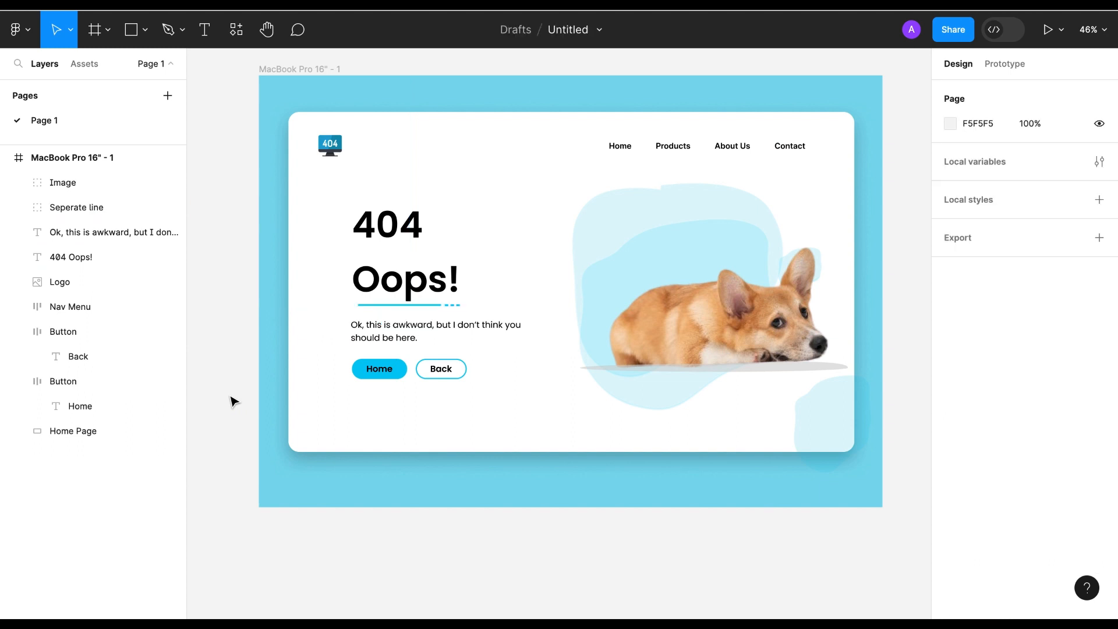
Narrow the MacBook Pro 16" frame to 1706 wide by pulling in its right edge.
left_click(399, 293)
left_click(410, 517)
left_click(306, 70)
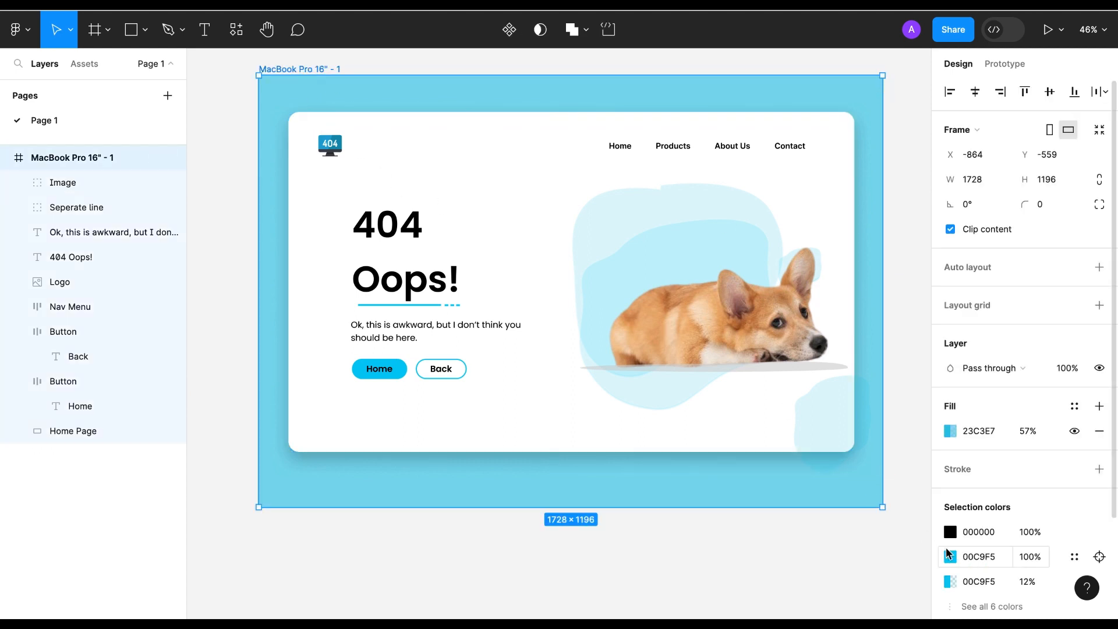
mouse_move(884, 298)
left_mouse_down()
mouse_move(597, 312)
mouse_move(891, 309)
mouse_move(878, 310)
left_mouse_up()
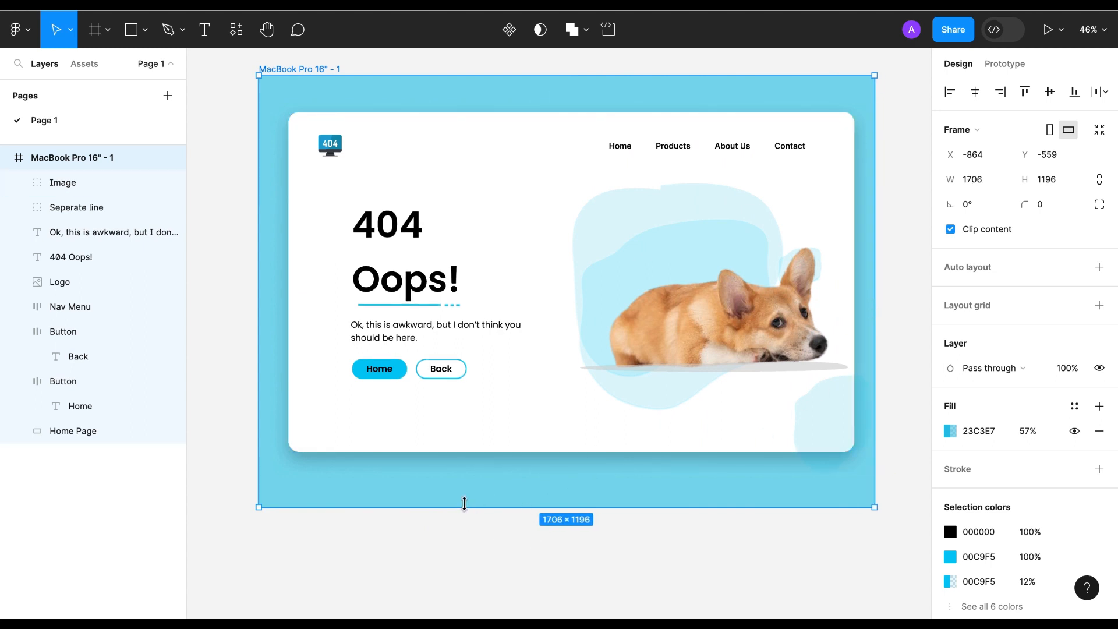
Set the white Home Page card's constraints to Left and right horizontally and Center vertically.
left_click(499, 446)
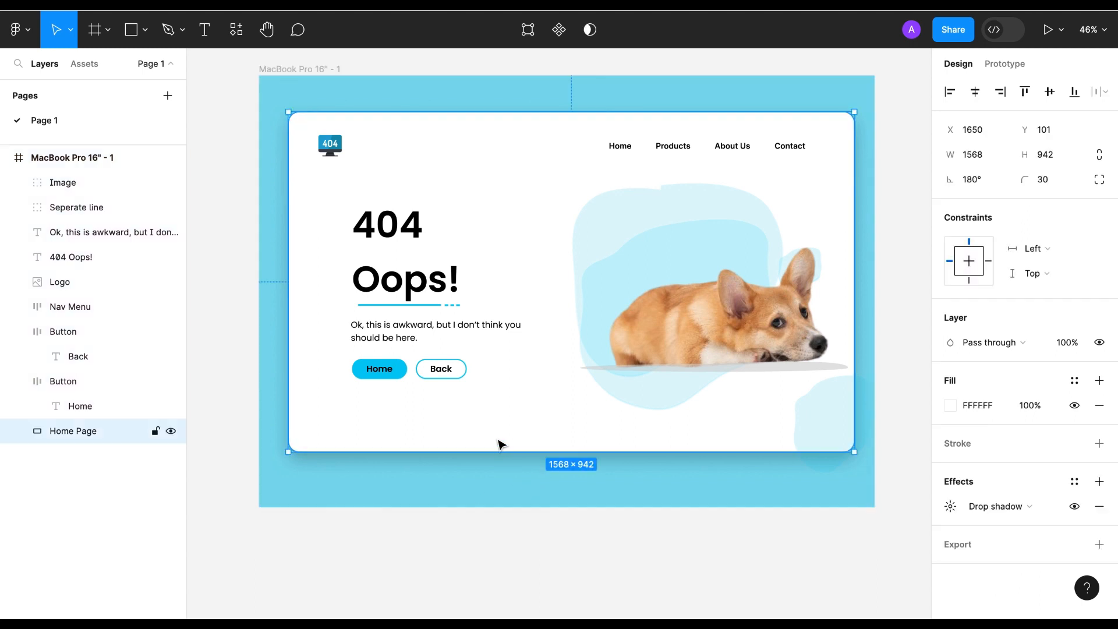
left_click(1032, 249)
left_click(1043, 285)
left_click(1042, 275)
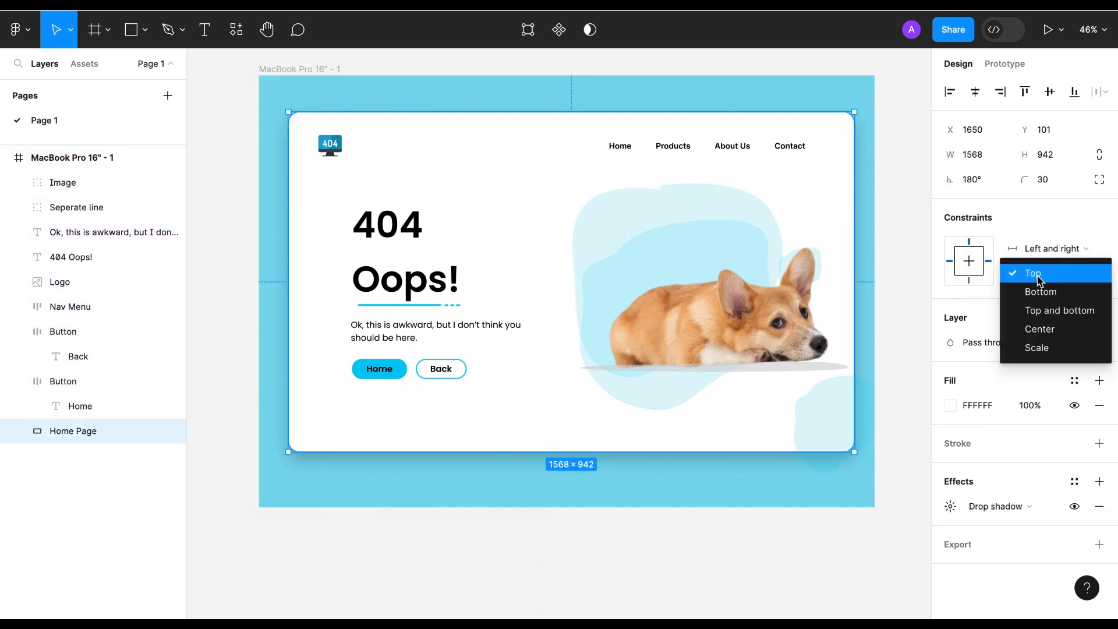
left_click(1041, 329)
left_click(777, 327)
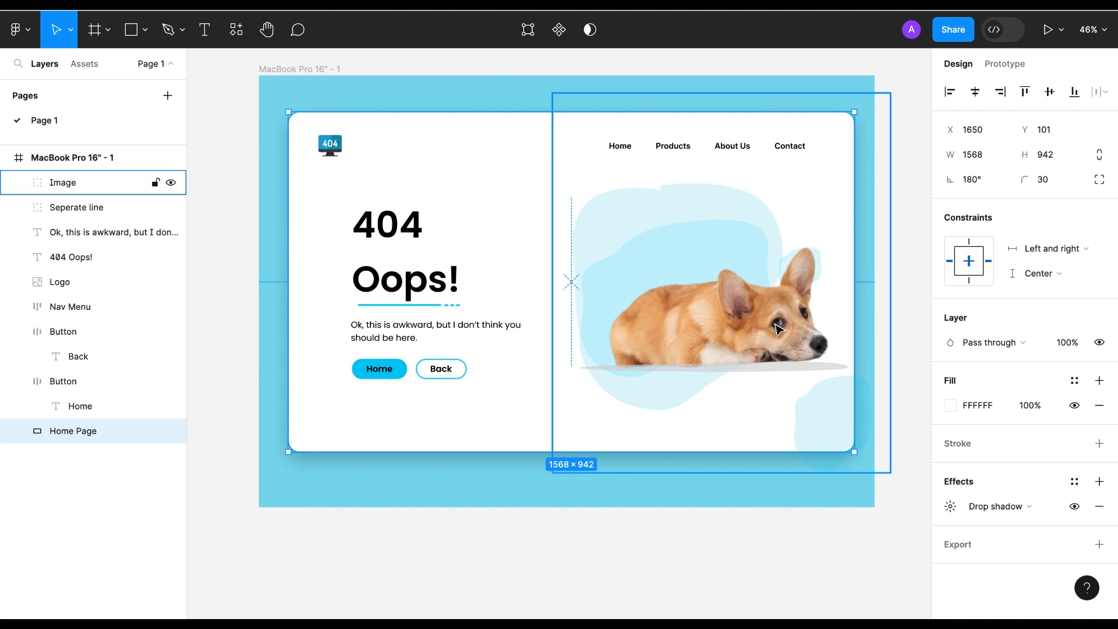
Set the Nav Menu's constraints to Right horizontally and Top vertically.
left_click(415, 292)
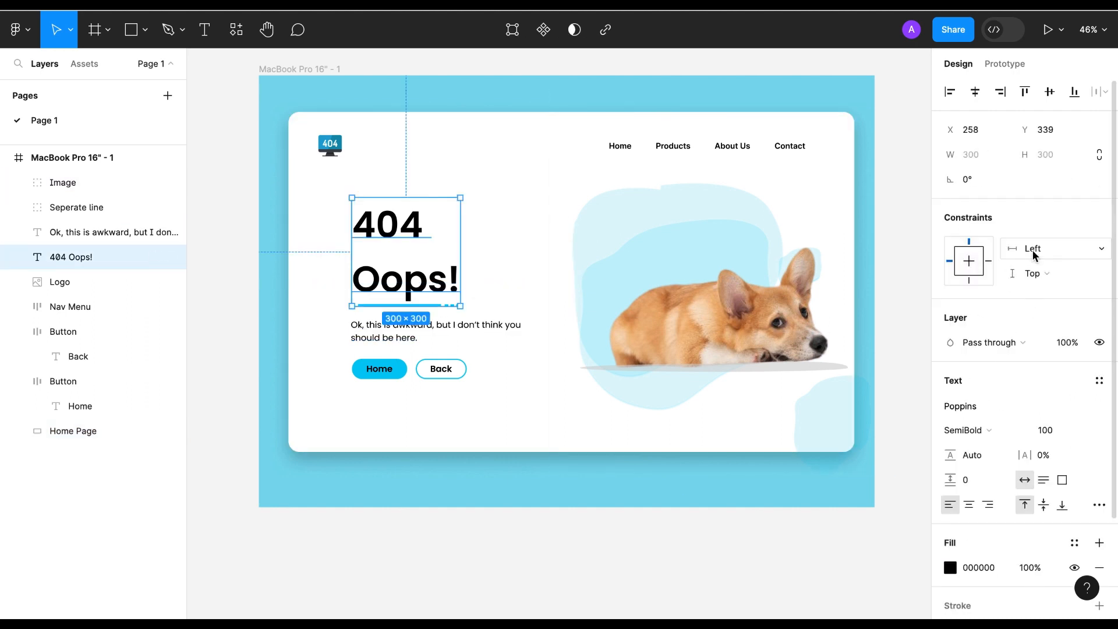
double_click(737, 152)
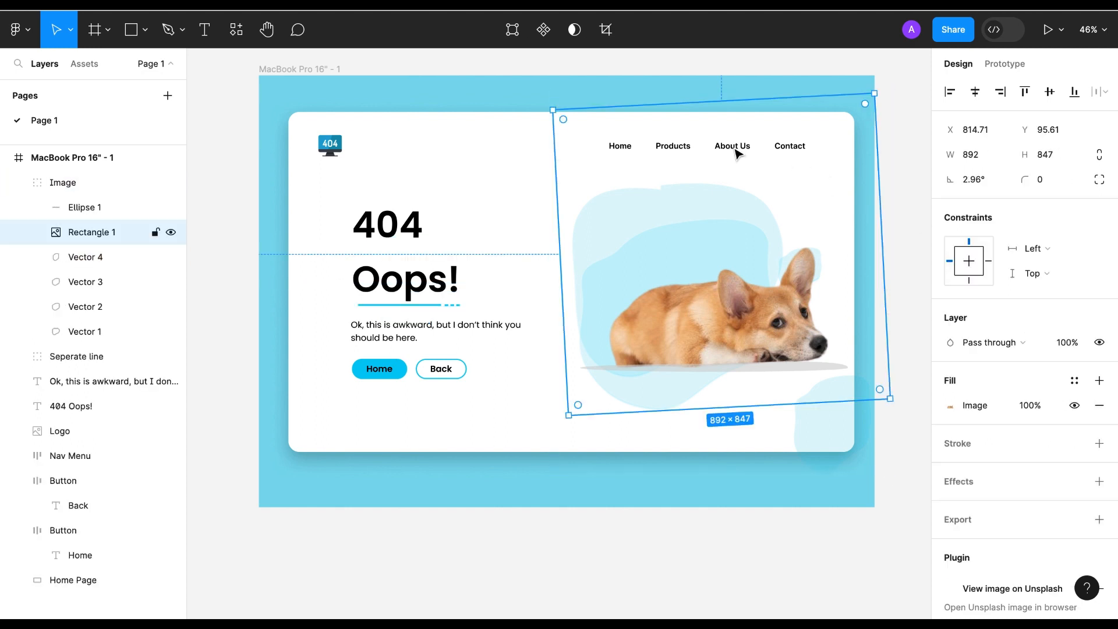
double_click(737, 151)
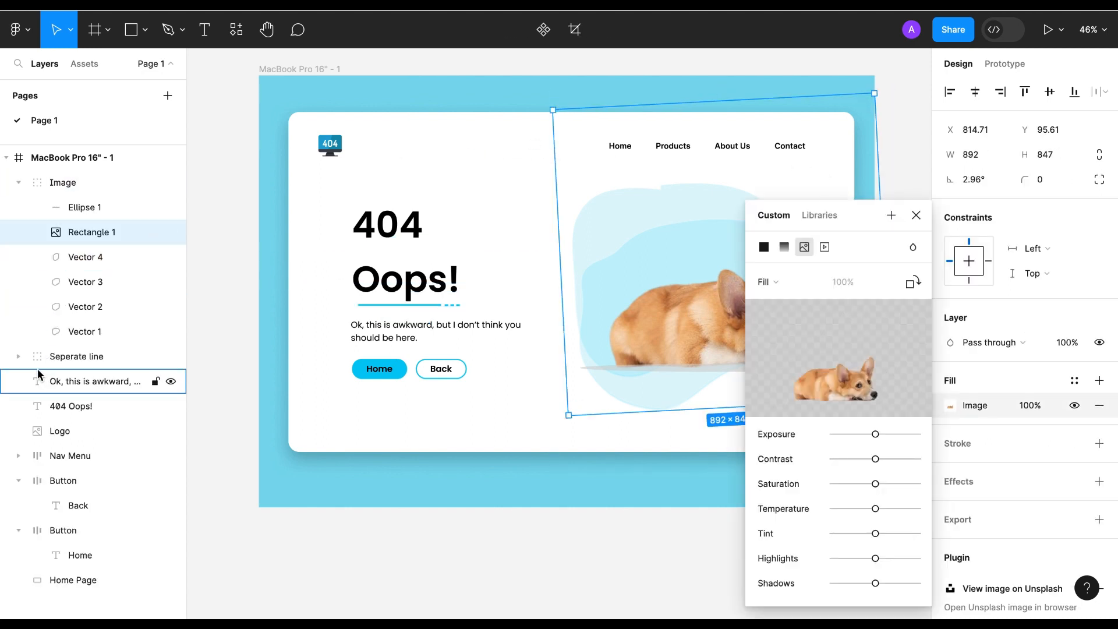
left_click(69, 457)
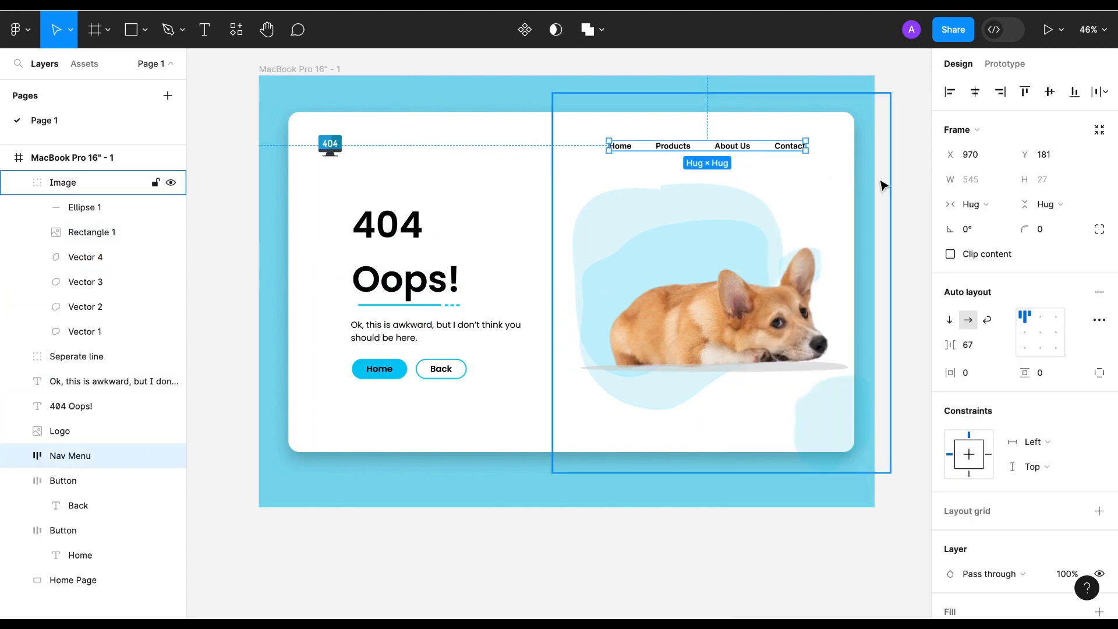
left_click(1032, 442)
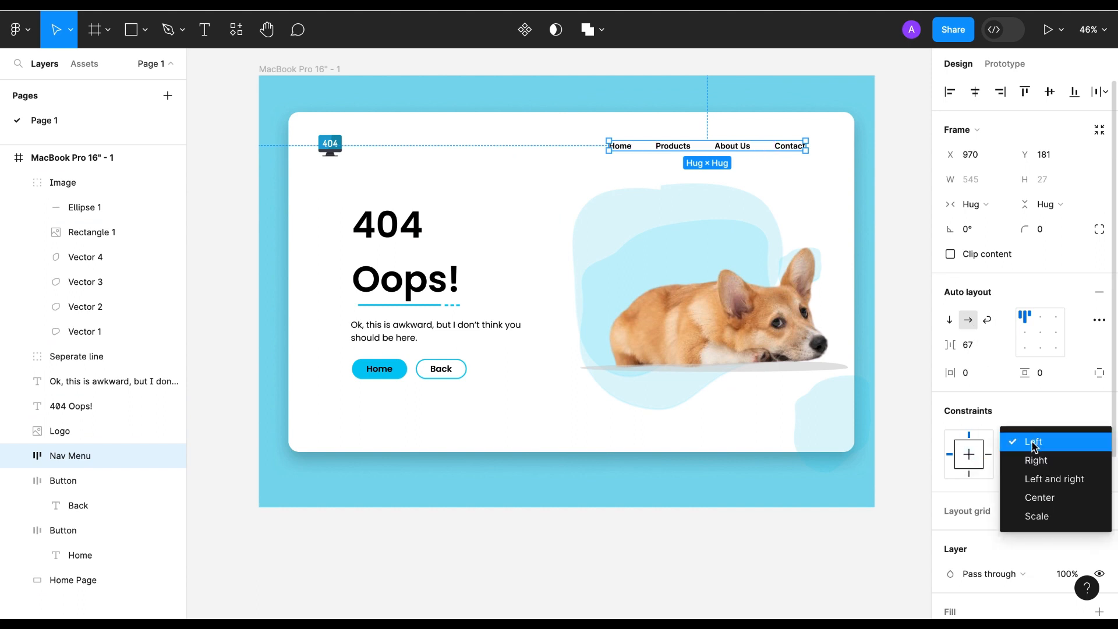
left_click(1033, 458)
left_click(1035, 470)
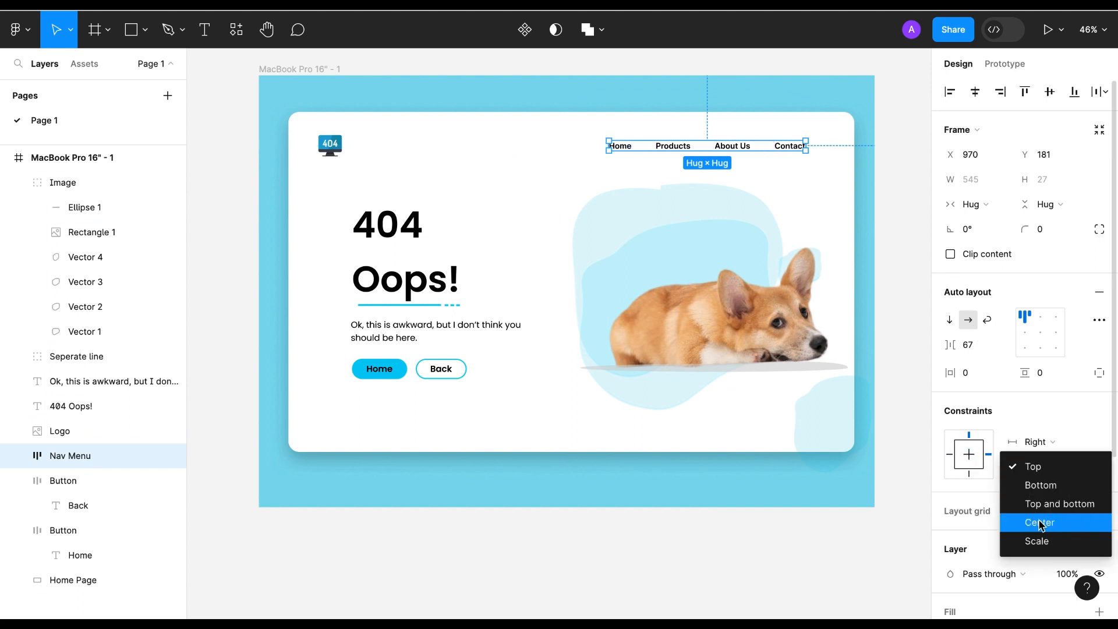
left_click(1034, 466)
Set the Image group's constraints to Right horizontally and Bottom vertically.
left_click(885, 216)
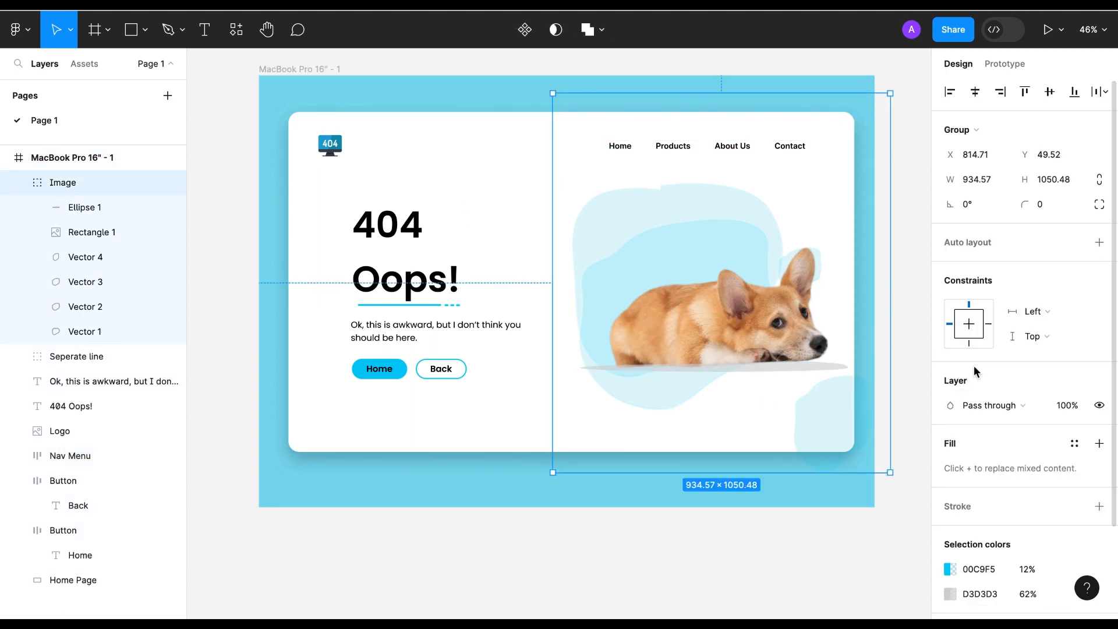
left_click(1032, 311)
left_click(1043, 328)
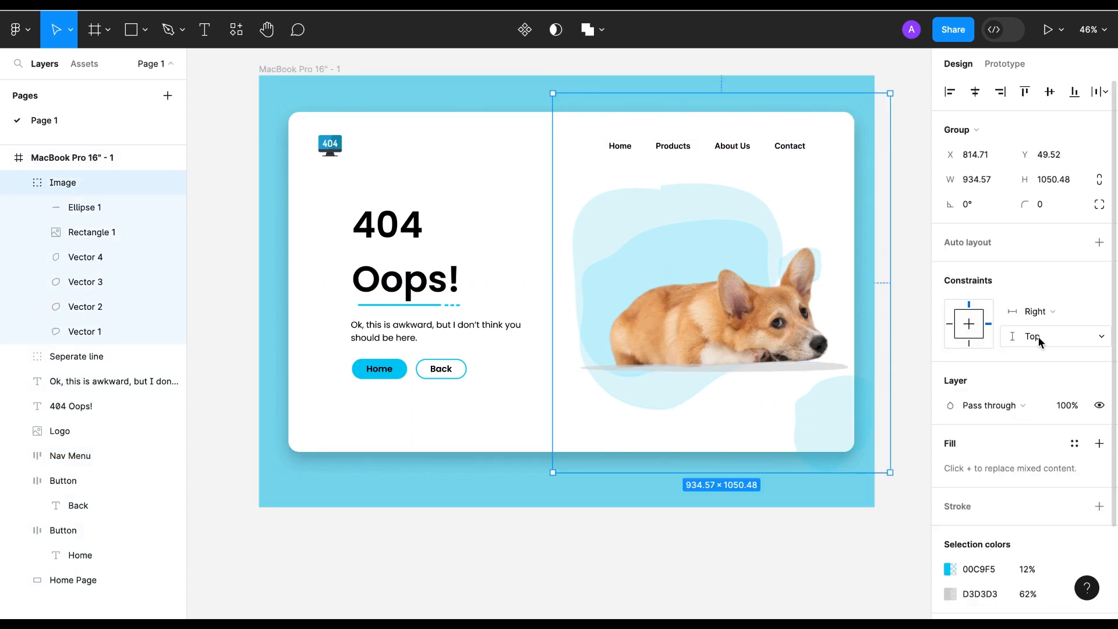
left_click(1040, 342)
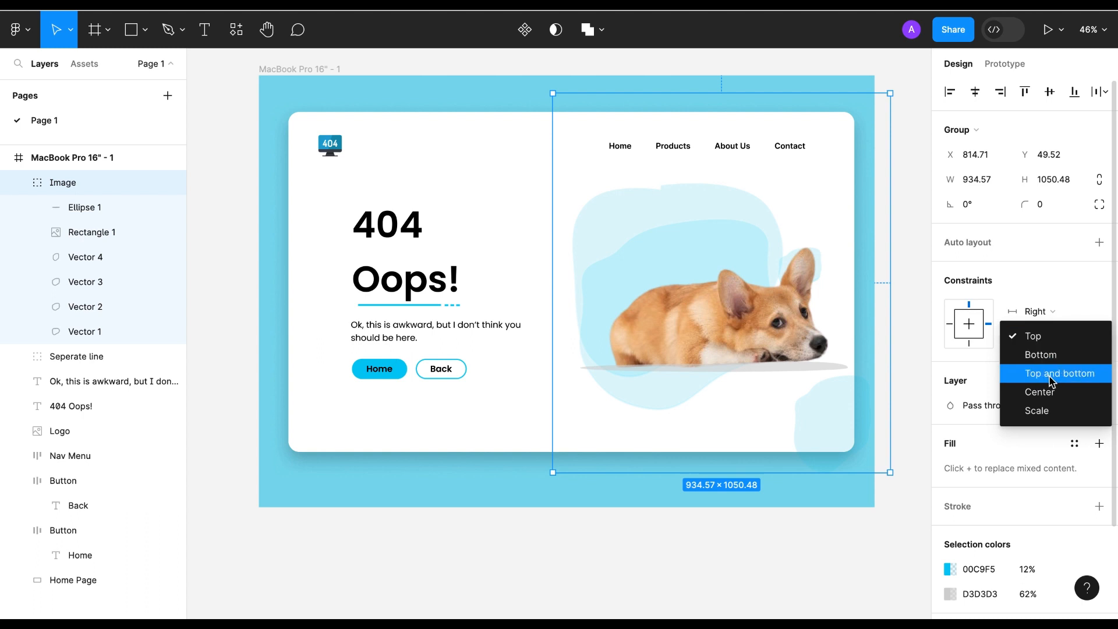
left_click(1037, 411)
left_click(1037, 336)
left_click(1041, 280)
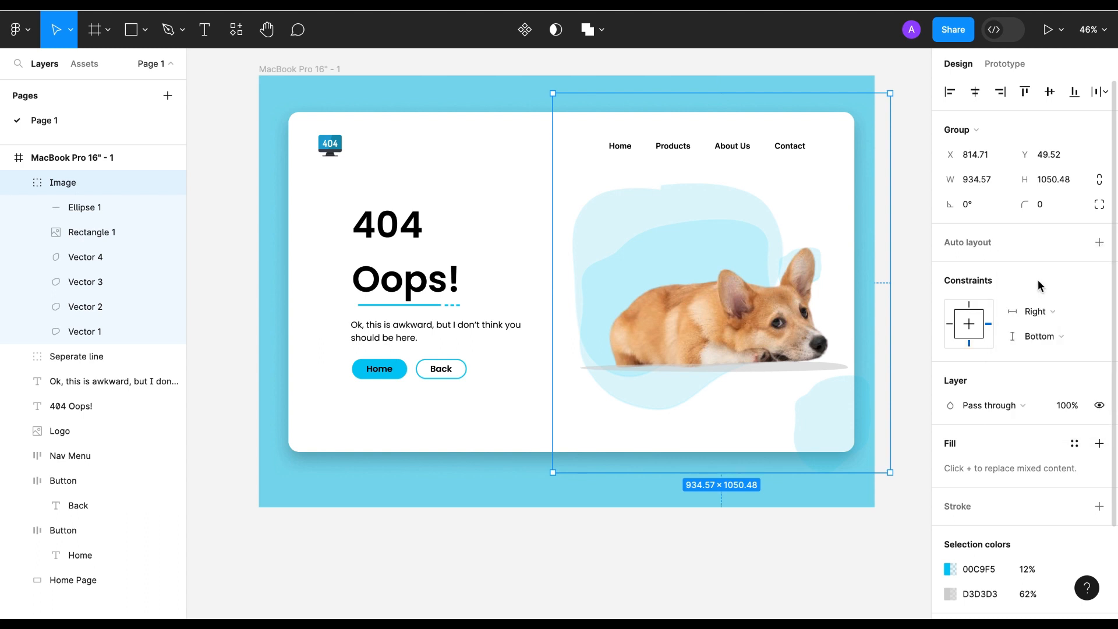
Widen the MacBook Pro 16" frame to 1749 by extending its right edge, testing the constraints.
left_click(867, 239)
mouse_move(875, 236)
left_mouse_down()
mouse_move(574, 217)
mouse_move(906, 227)
mouse_move(892, 227)
left_mouse_up()
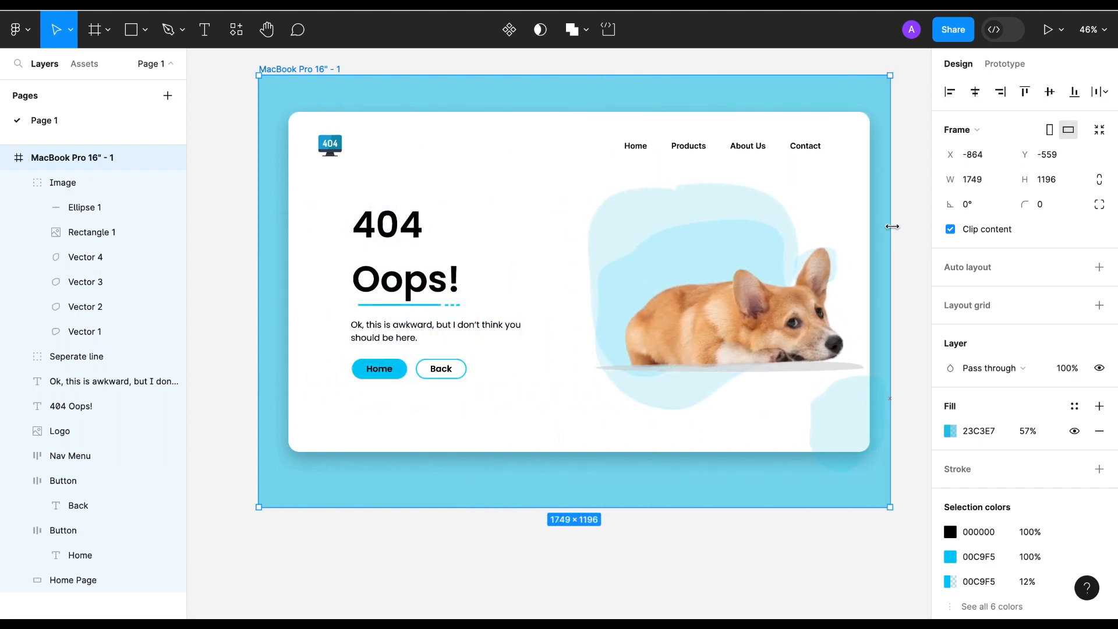
Group the "404 Oops!" heading, the message, the Home and Back buttons and the underline together.
left_click(407, 298)
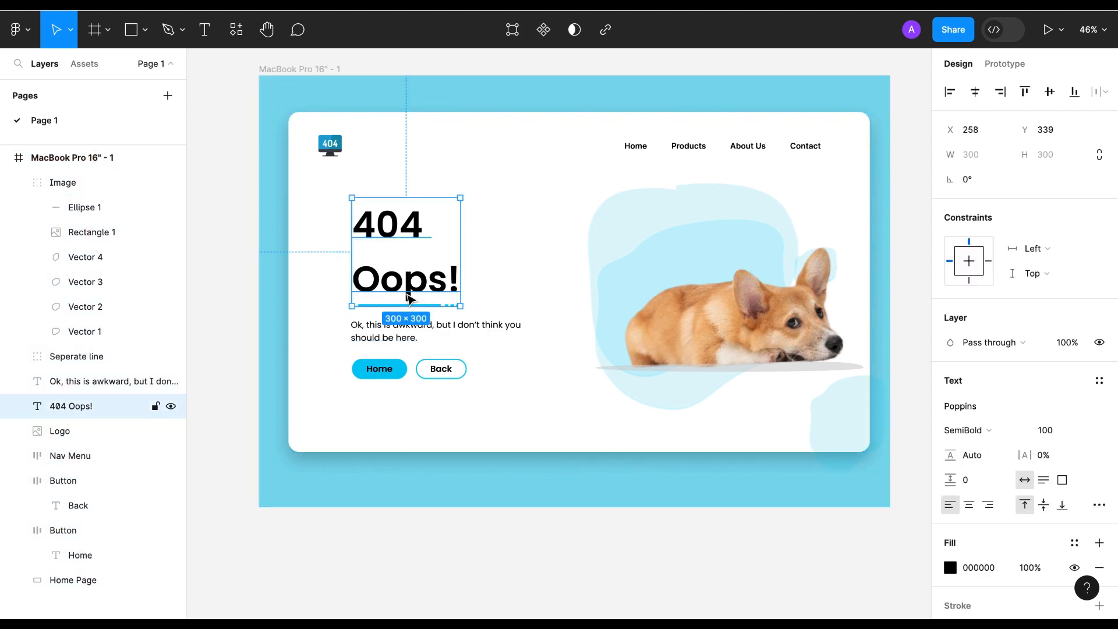
left_click(396, 332, "shift")
left_click(379, 369, "shift")
left_click(434, 372, "shift")
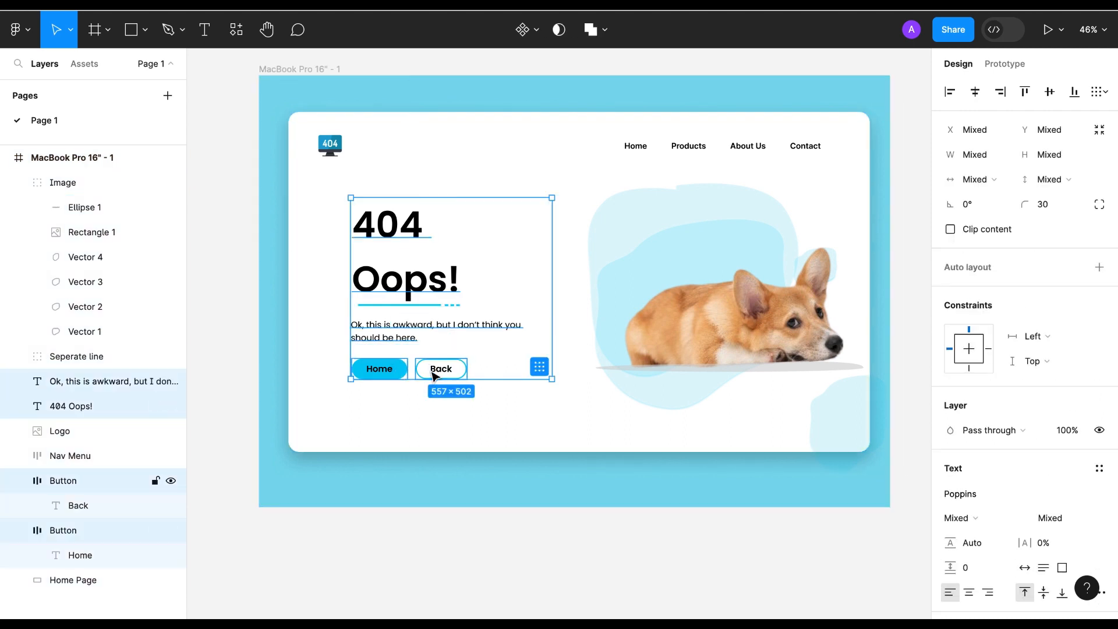
left_click(408, 307, "shift")
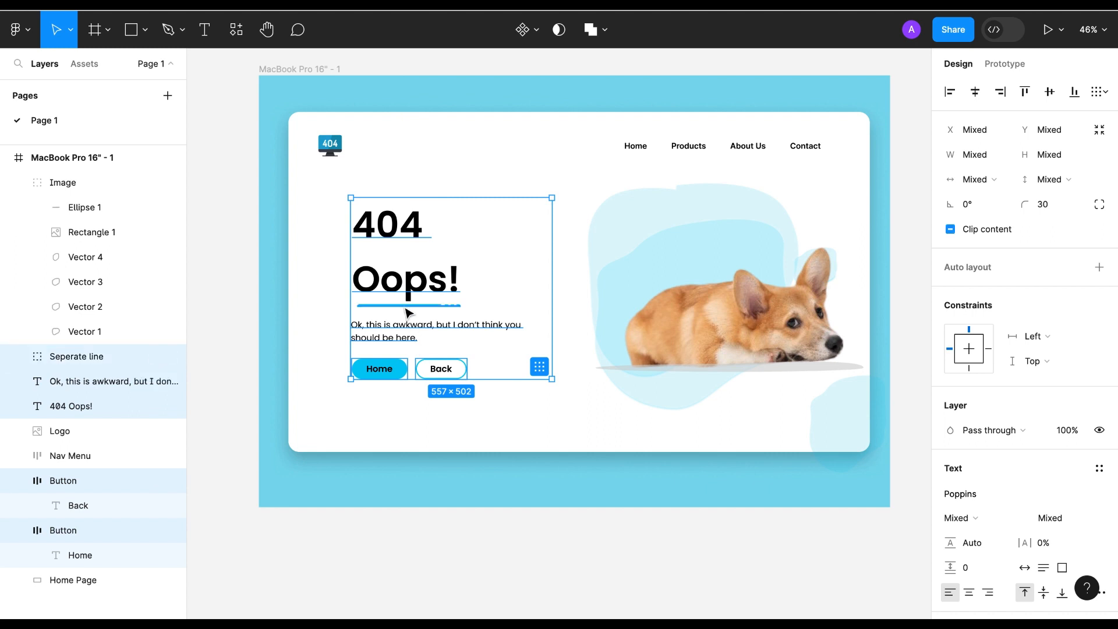
key("ctrl+g")
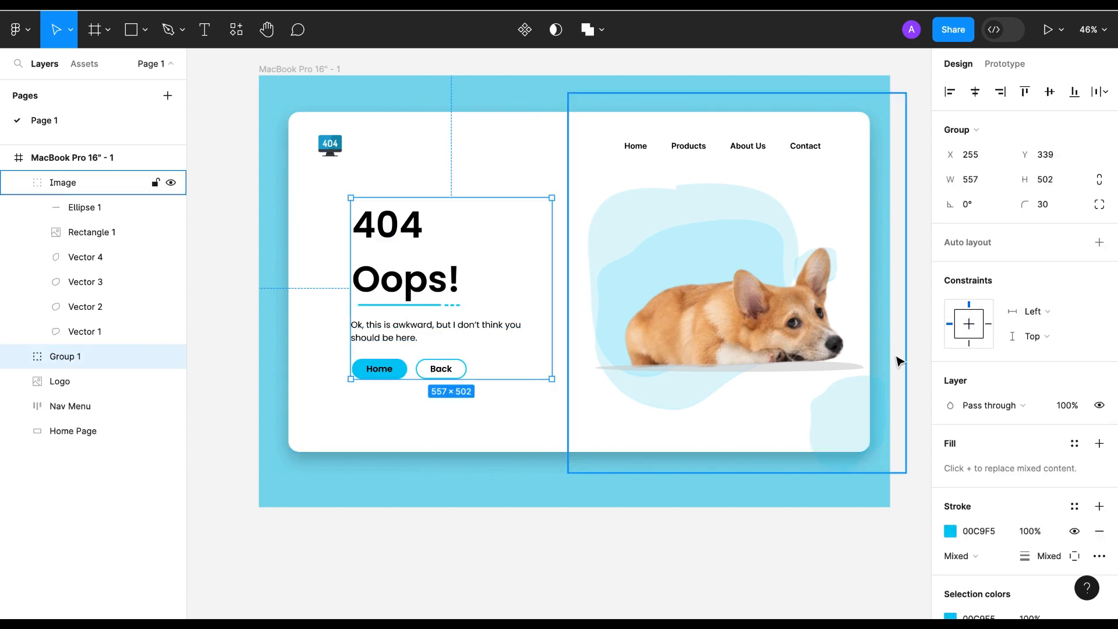
Set the text and button group's constraints to Left horizontally and Center vertically.
left_click(1046, 311)
left_click(1046, 311)
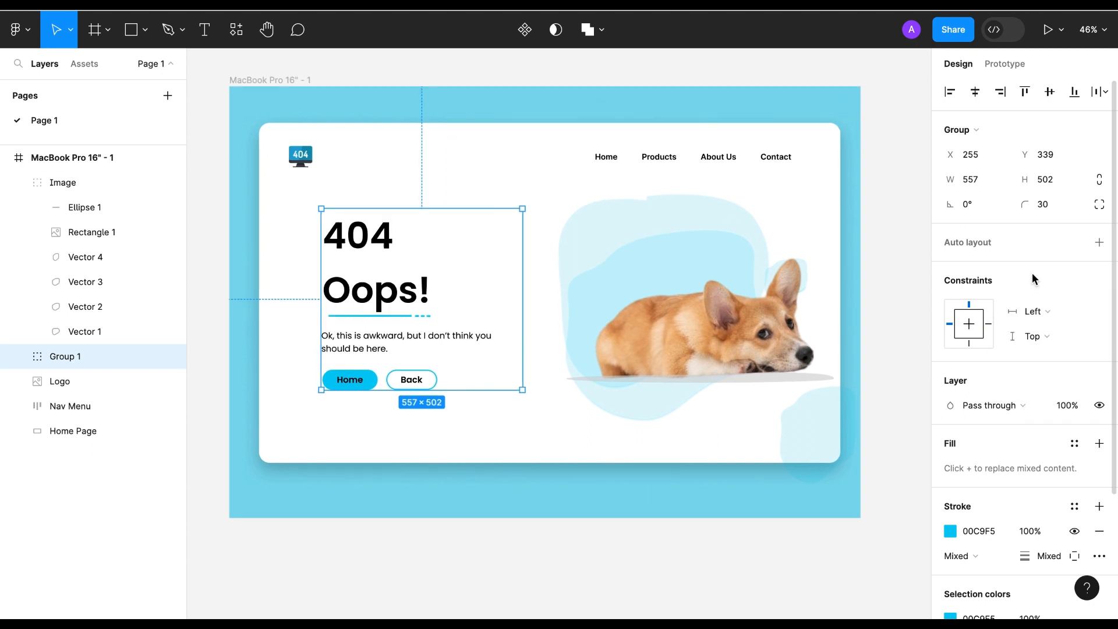
left_click(1031, 342)
left_click(1037, 392)
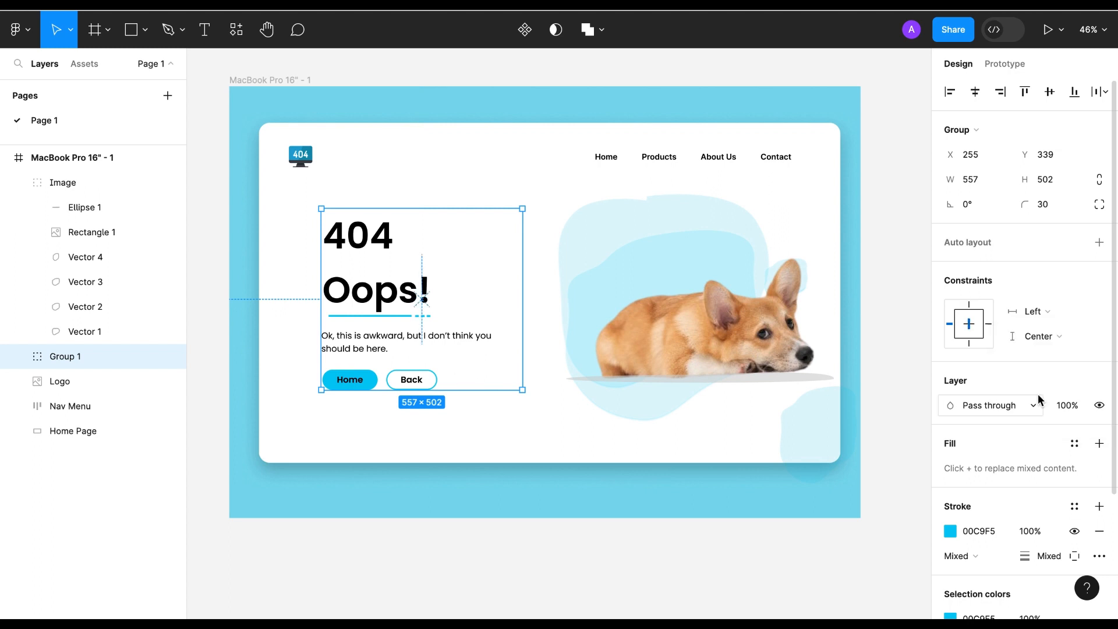
Extend the MacBook Pro 16" frame's right edge slightly outward to test the text group's constraints, and select that group again.
left_click(278, 80)
mouse_move(861, 267)
left_mouse_down()
mouse_move(571, 272)
mouse_move(491, 257)
mouse_move(880, 269)
left_mouse_up()
left_click(430, 281)
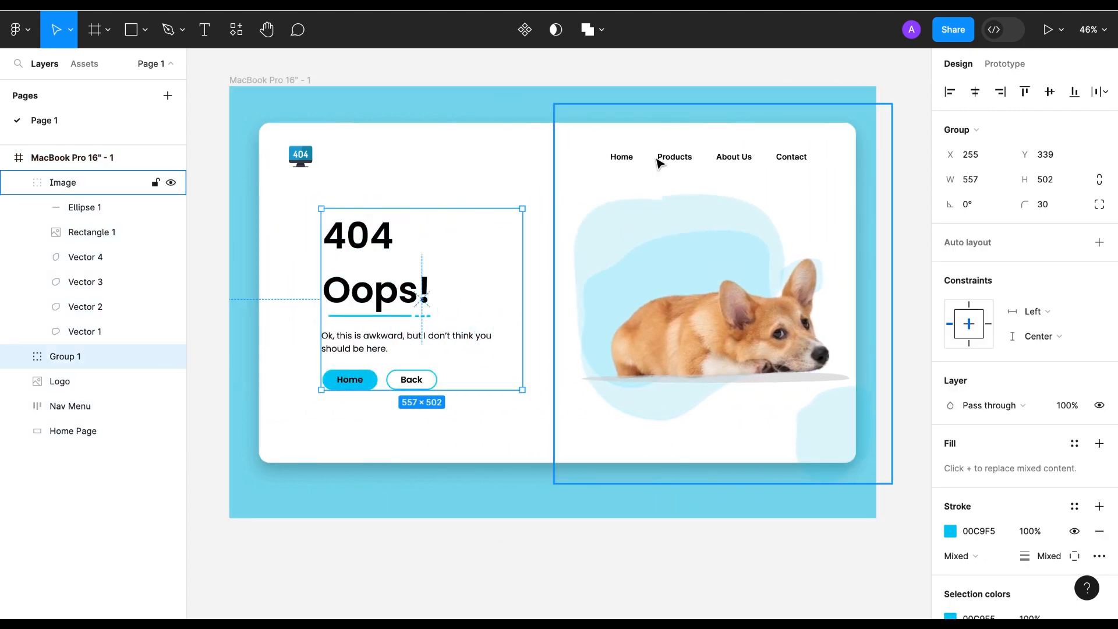
Check the Nav Menu's constraints, and select the corgi Image group with its layer contents collapsed.
left_click(73, 406)
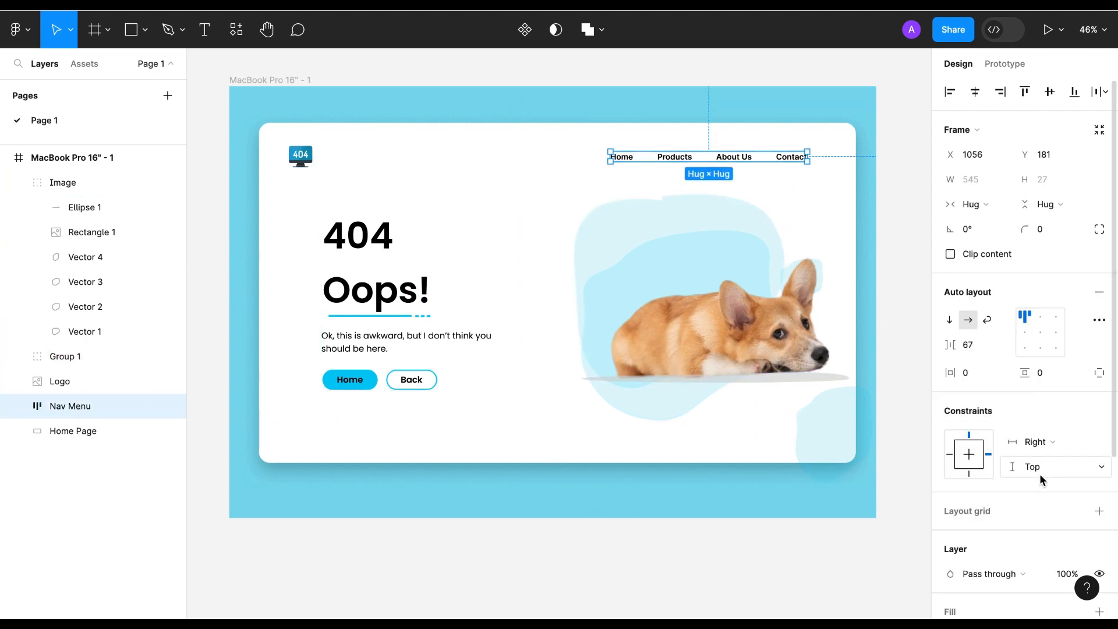
left_click(716, 346)
left_click(19, 183)
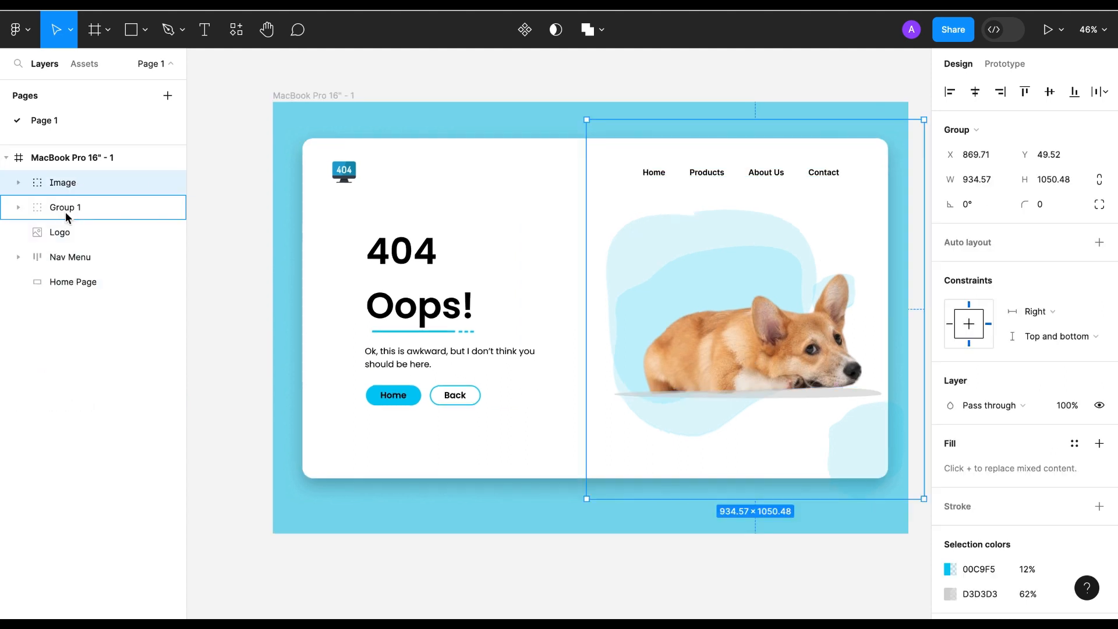
Move the Image group directly below Group 1, the text and button group, in the layer order.
left_click_drag(65, 211, 78, 294)
key("ctrl+z")
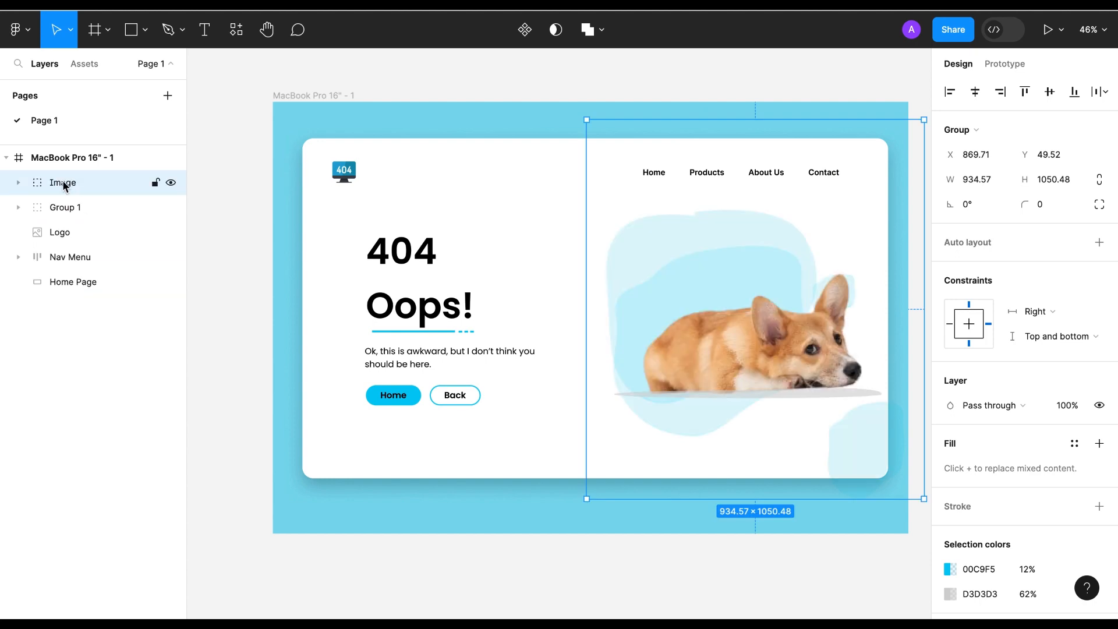
left_click(64, 209)
left_click_drag(65, 182, 69, 212)
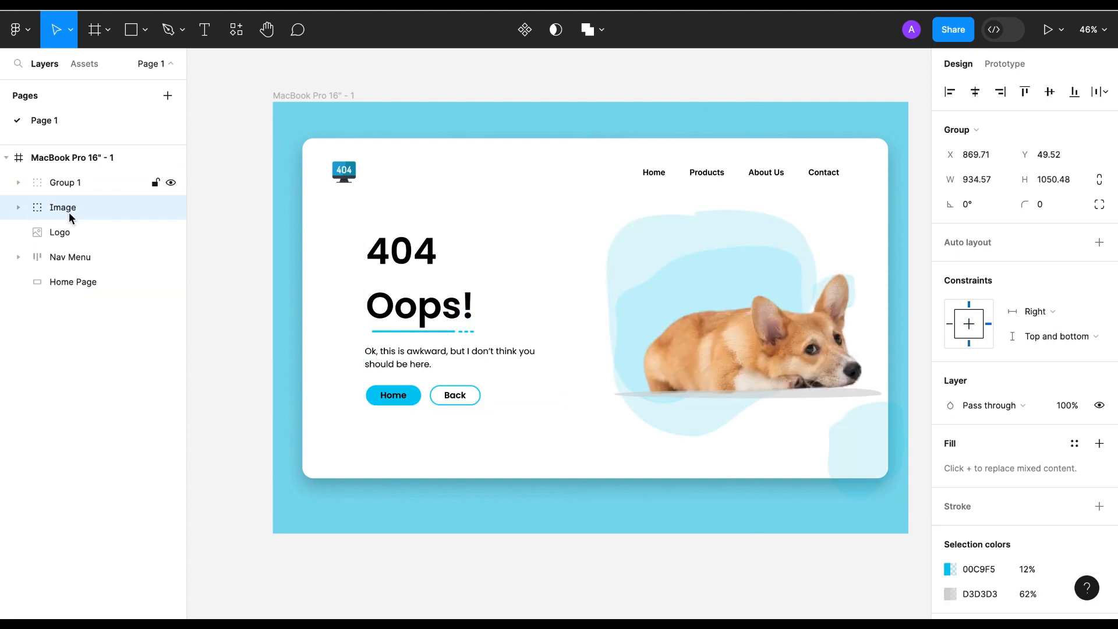
Narrow the MacBook Pro 16" frame to a width of 1687 by moving its right edge inward, testing the constraints.
left_click(303, 96)
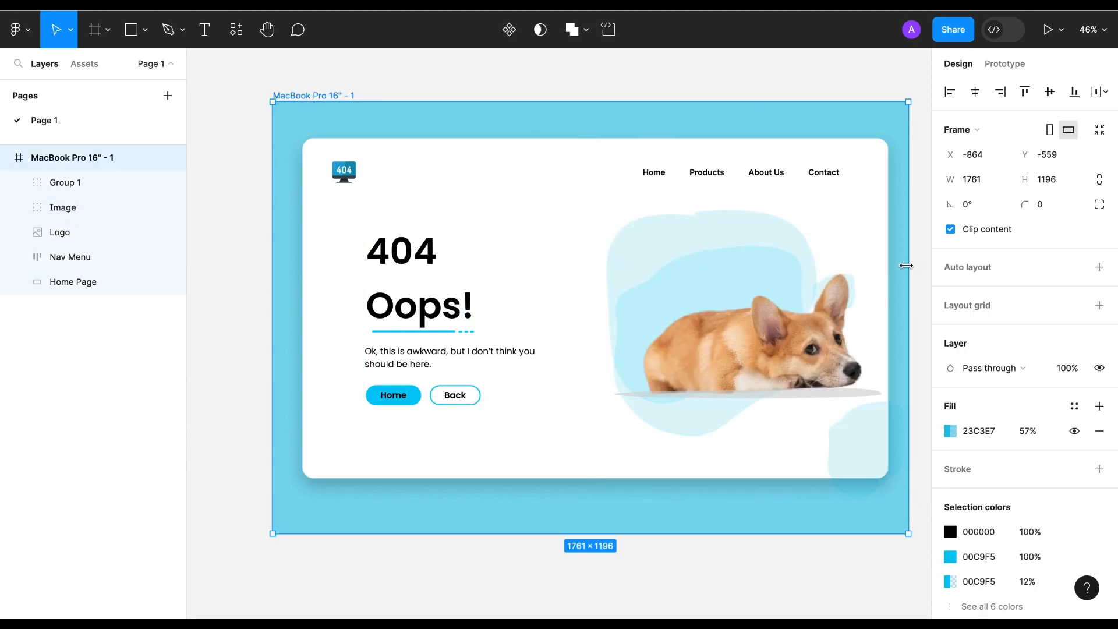
left_click_drag(908, 267, 884, 272)
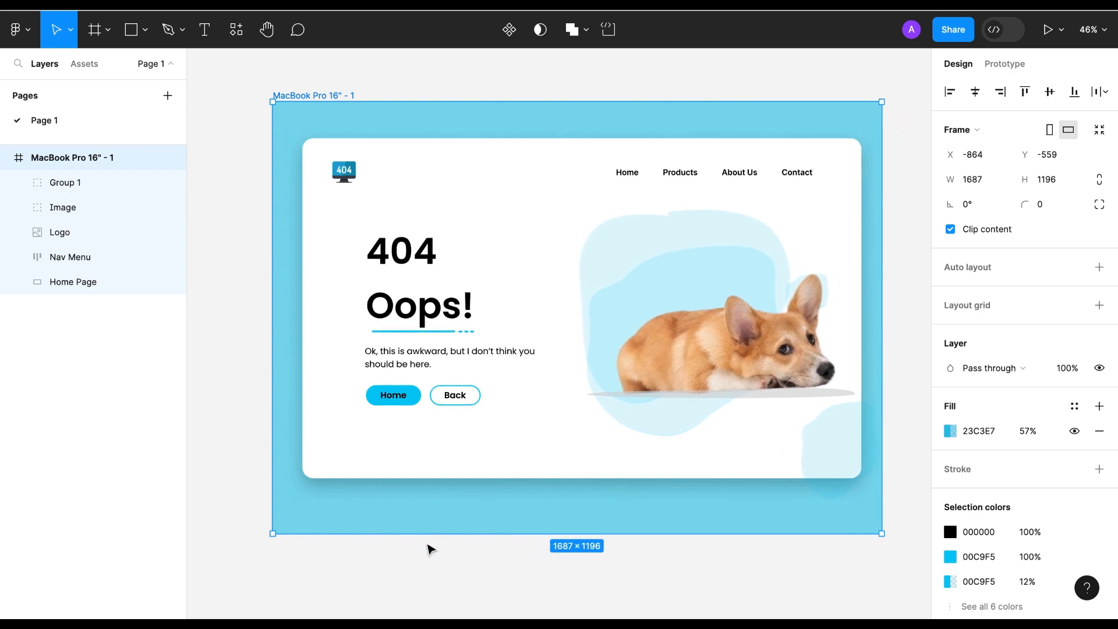